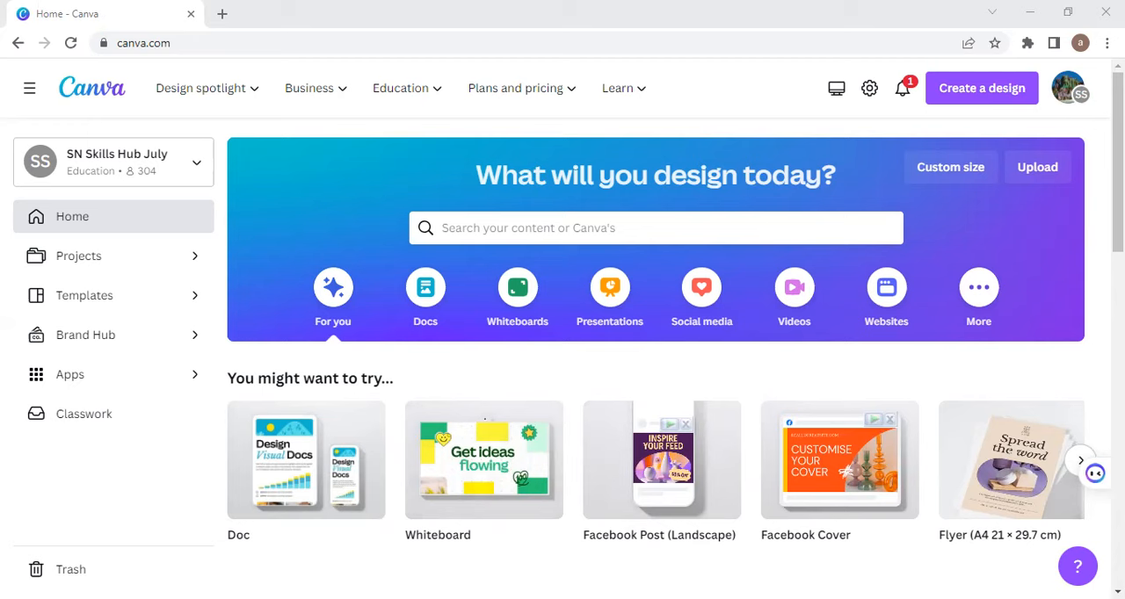
left_click(713, 292)
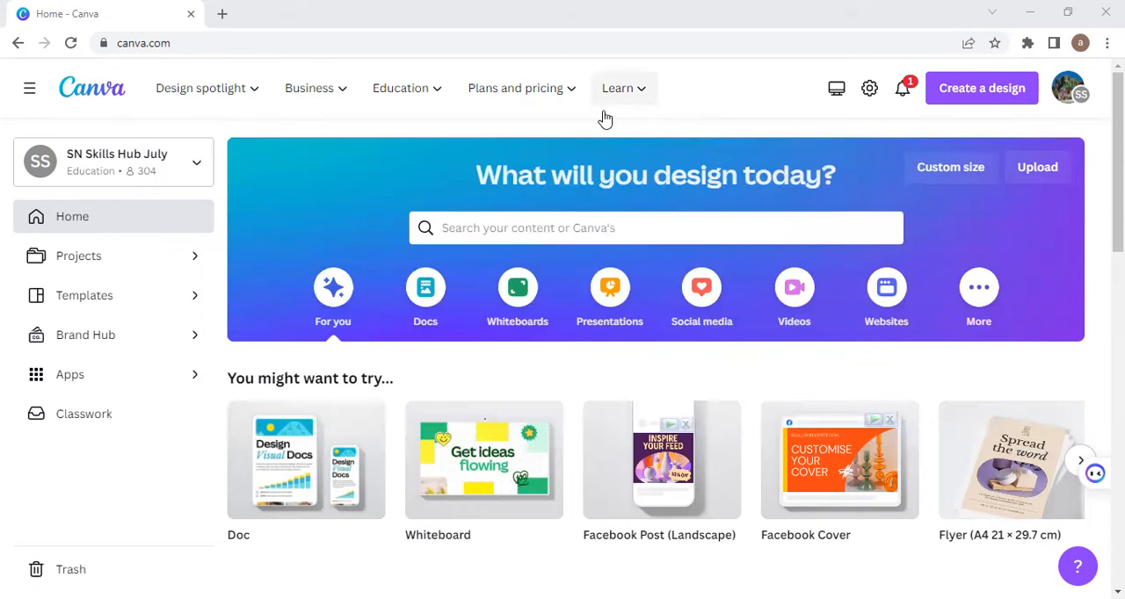
mouse_move(603, 105)
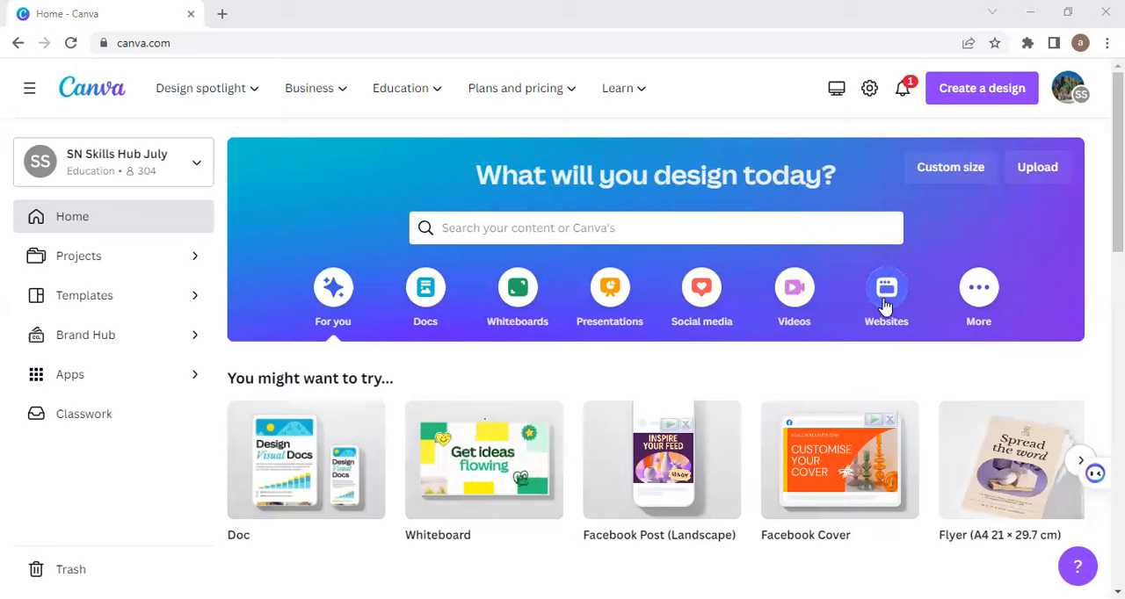
Step: Search the templates for "makup post for facebook" and look through the results
left_click(501, 231)
type("mak")
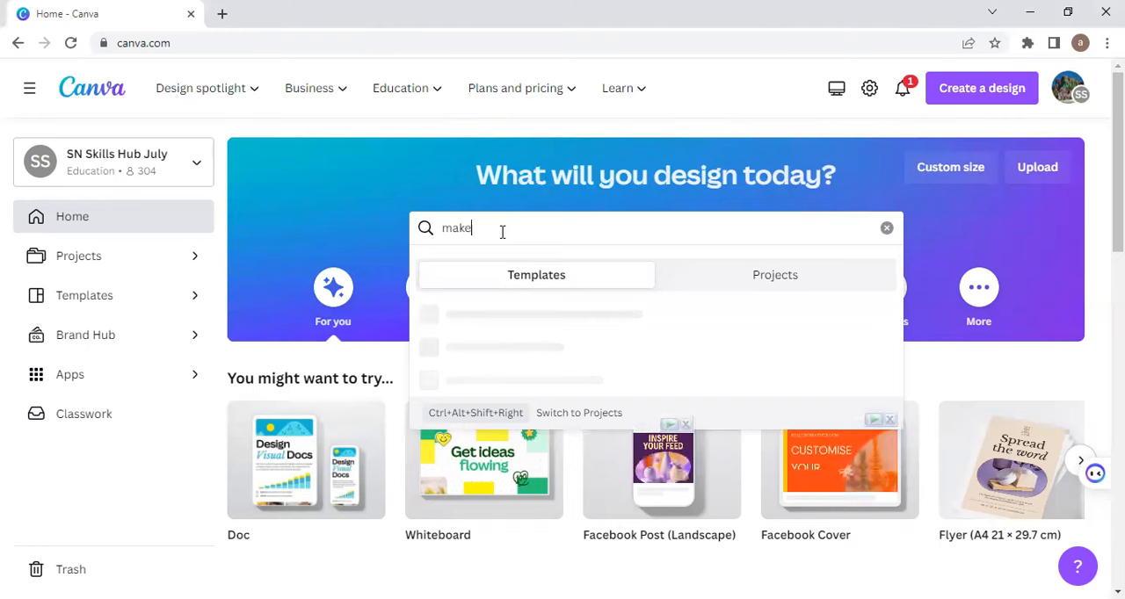
type("up post for f")
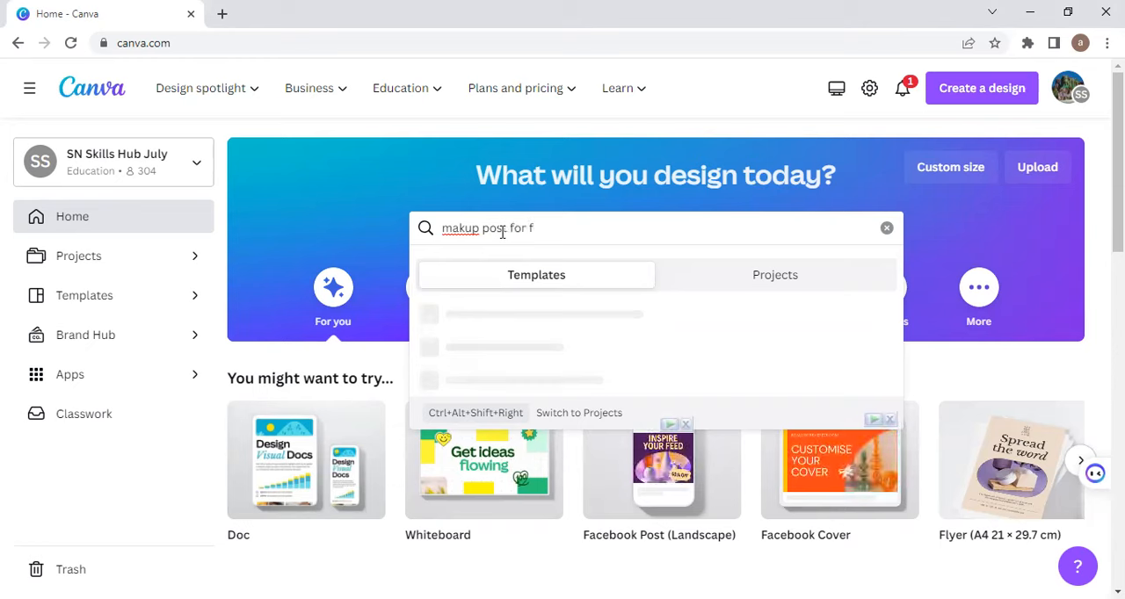
type("acebook")
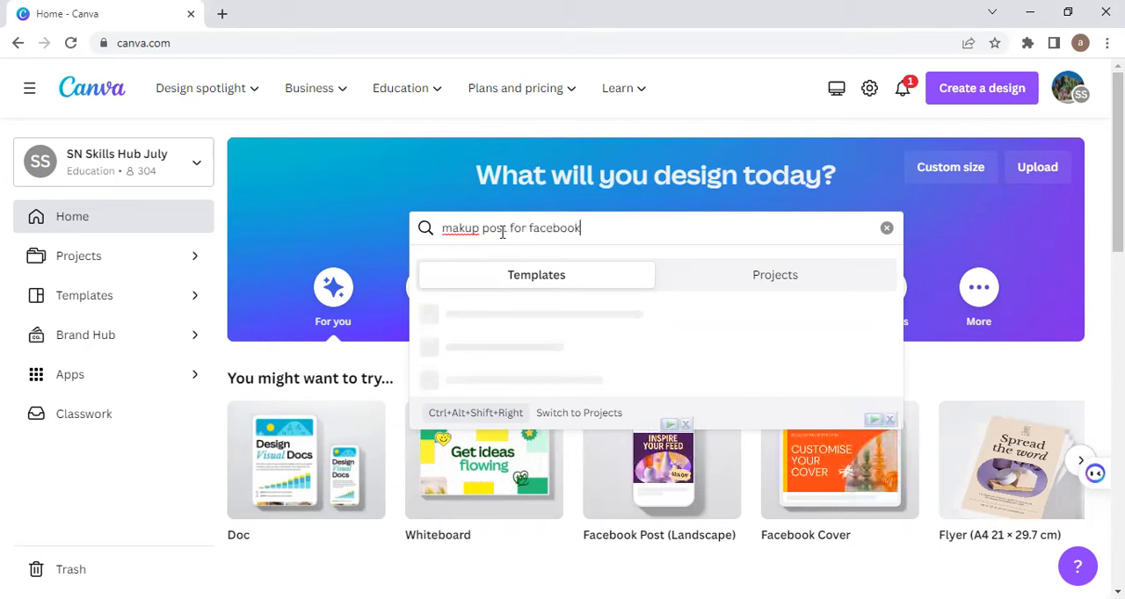
key("Return")
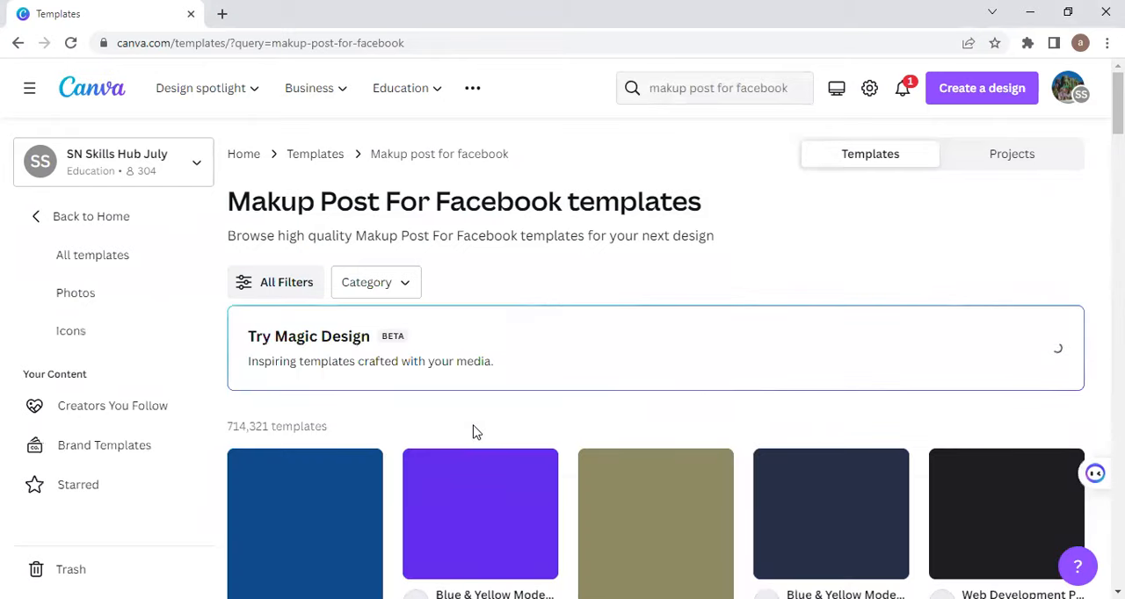
scroll(387, 456, "down", 5)
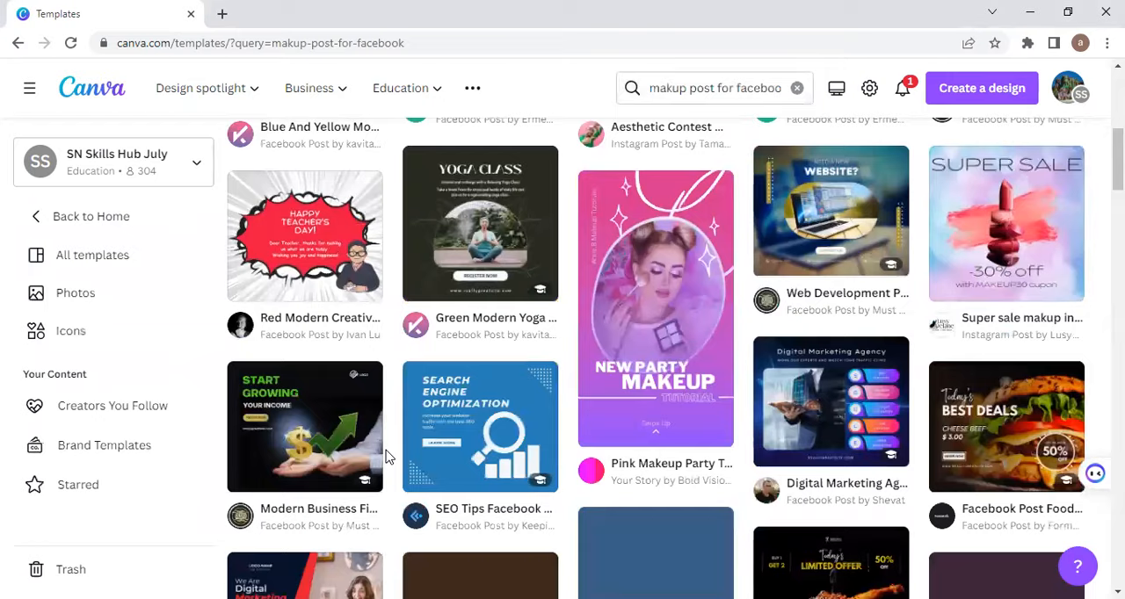
scroll(387, 456, "up", 5)
scroll(365, 433, "up", 1)
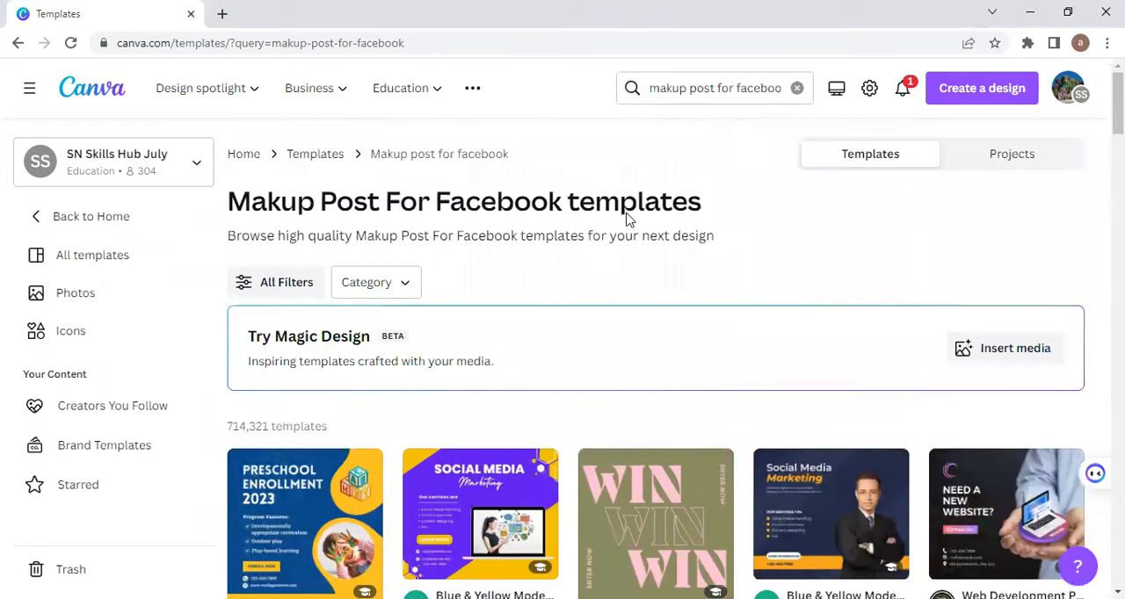
Step: Return to the home page, search the templates for "beauty saloon post for facebook" and look through the results
left_click(18, 42)
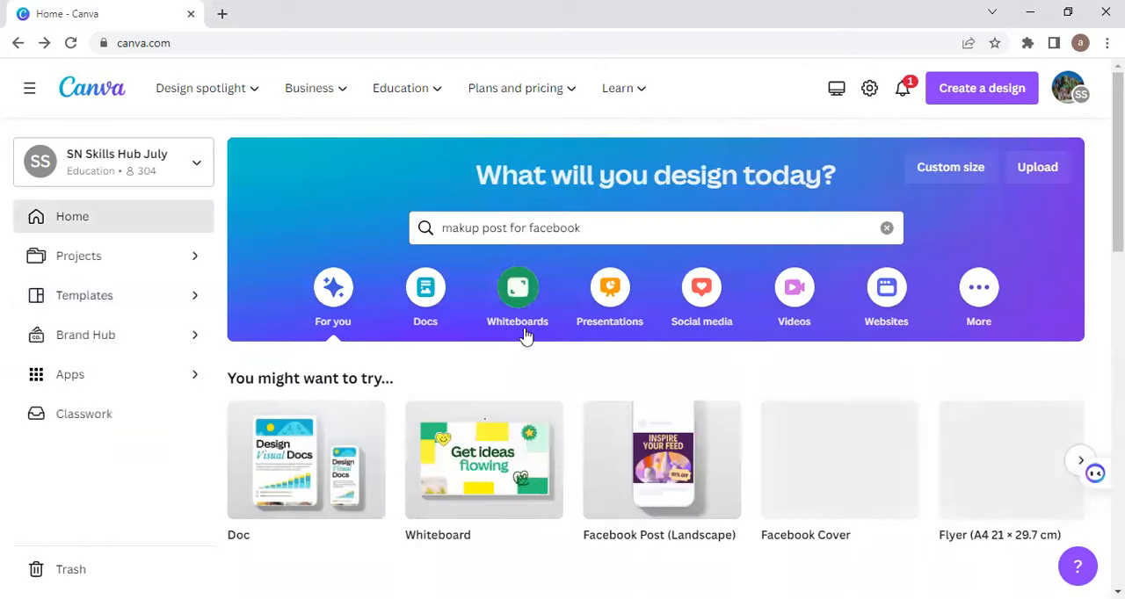
left_click(482, 229)
key("BackSpace")
key("BackSpace")
key("BackSpace")
key("BackSpace")
key("BackSpace")
key("BackSpace")
type("beauty saloom")
key("BackSpace")
type("n")
key("Return")
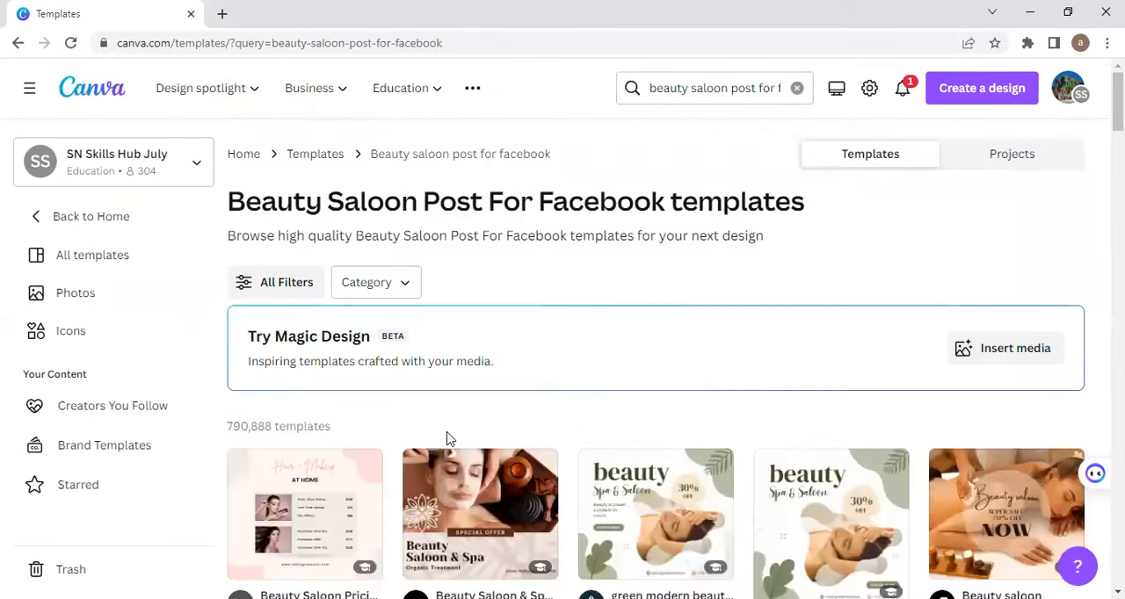
scroll(448, 439, "down", 4)
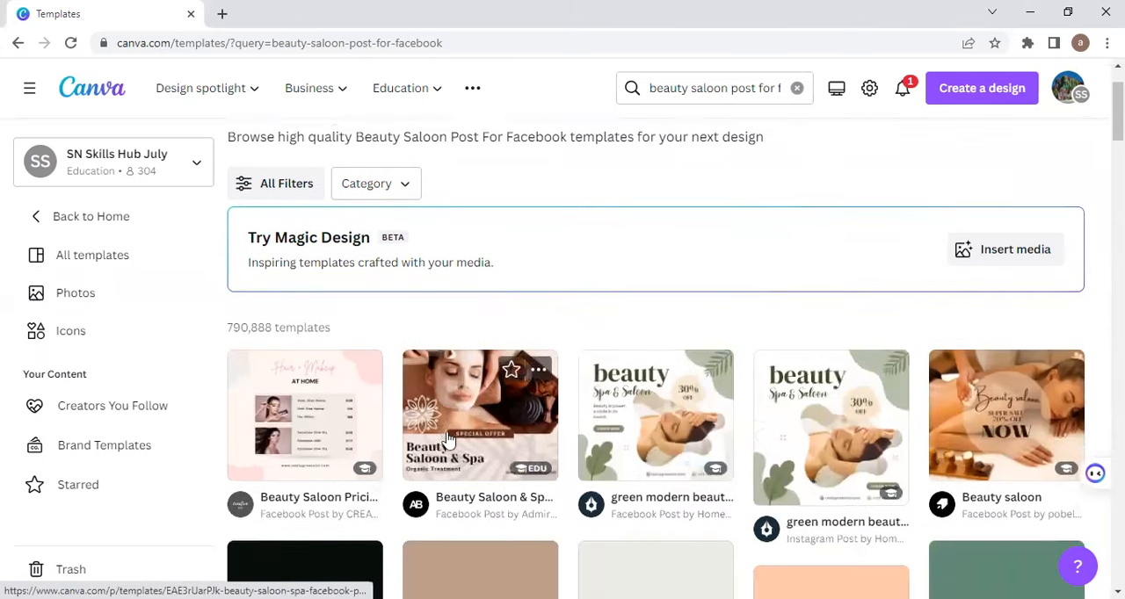
scroll(448, 440, "down", 3)
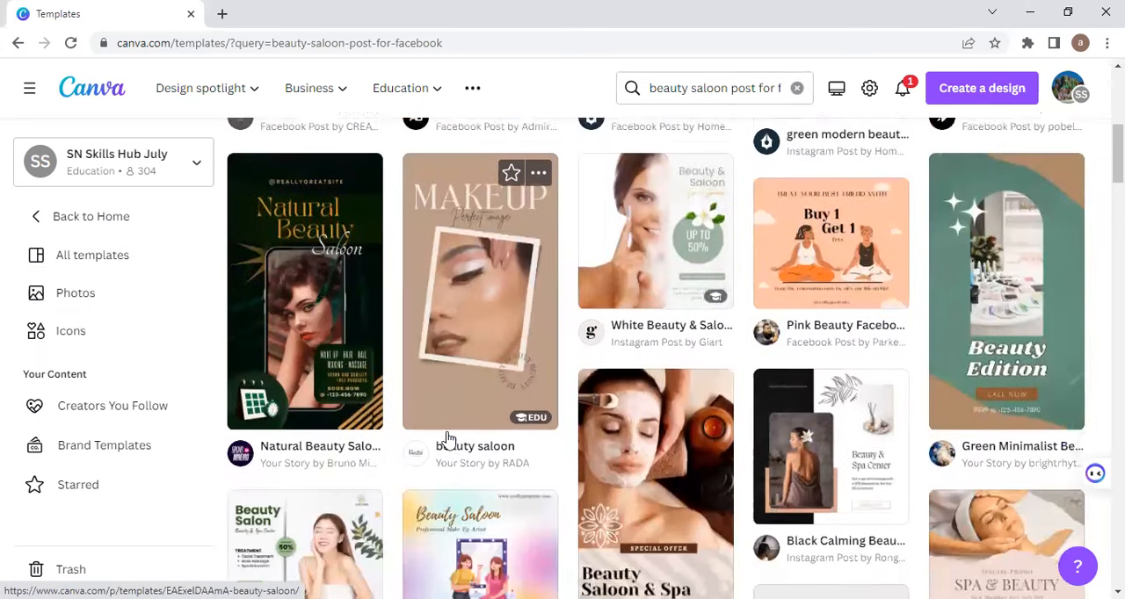
scroll(449, 439, "down", 4)
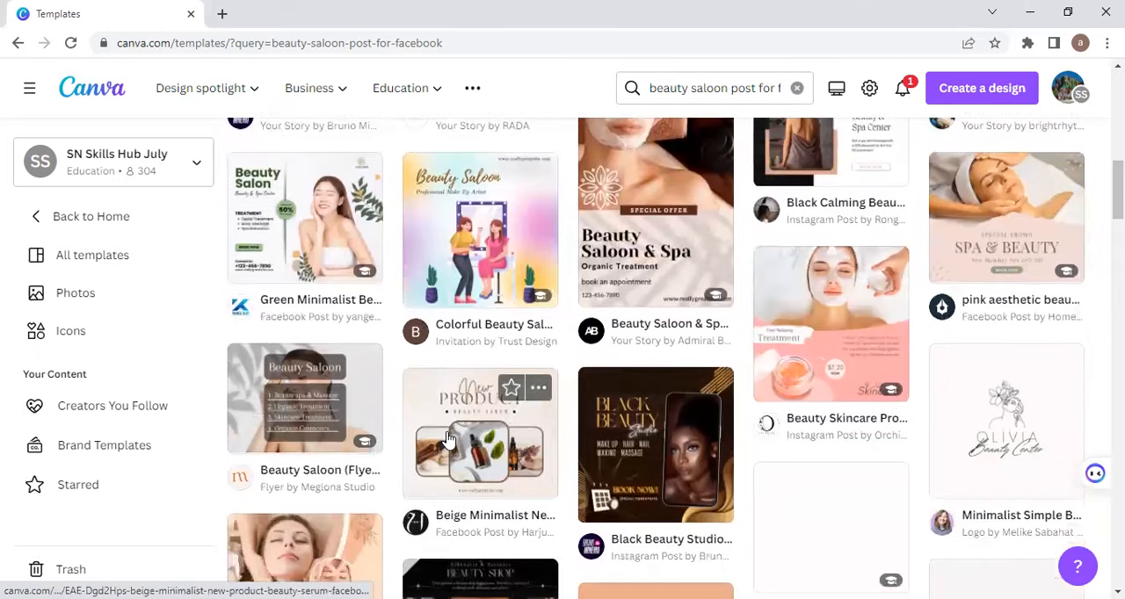
scroll(449, 439, "down", 5)
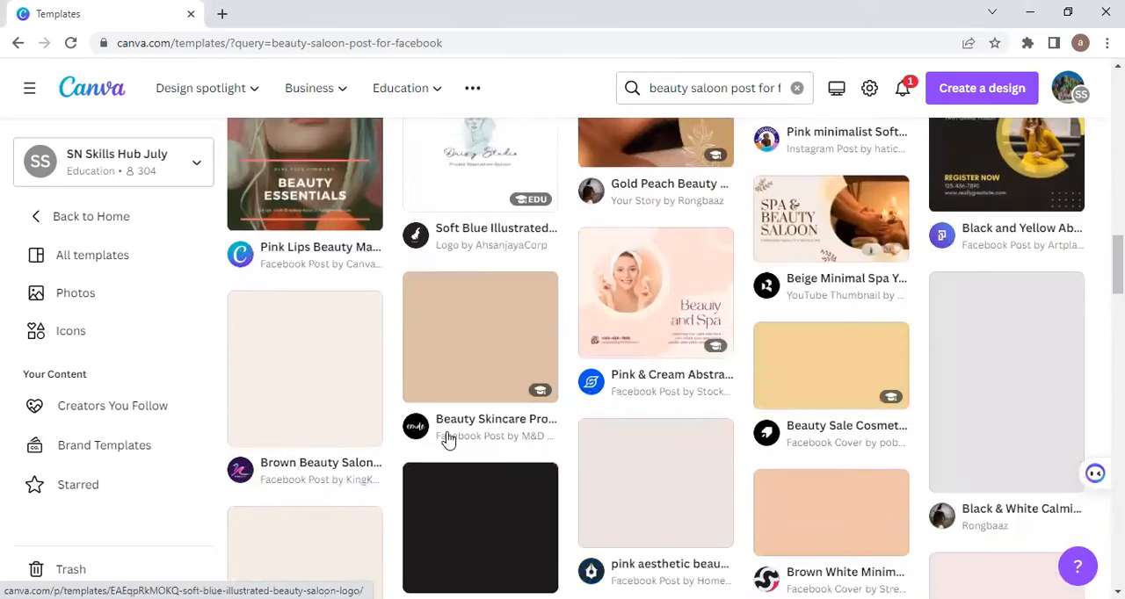
scroll(448, 439, "up", 15)
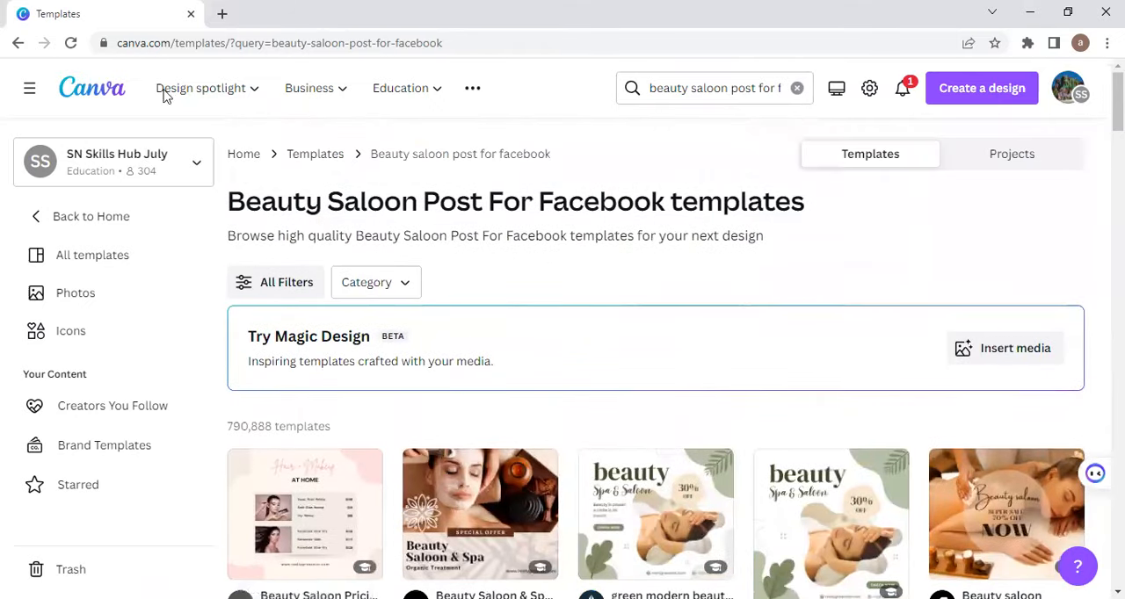
Step: Return to the home page and search the templates for "digital marketing post for facebook"
left_click(18, 44)
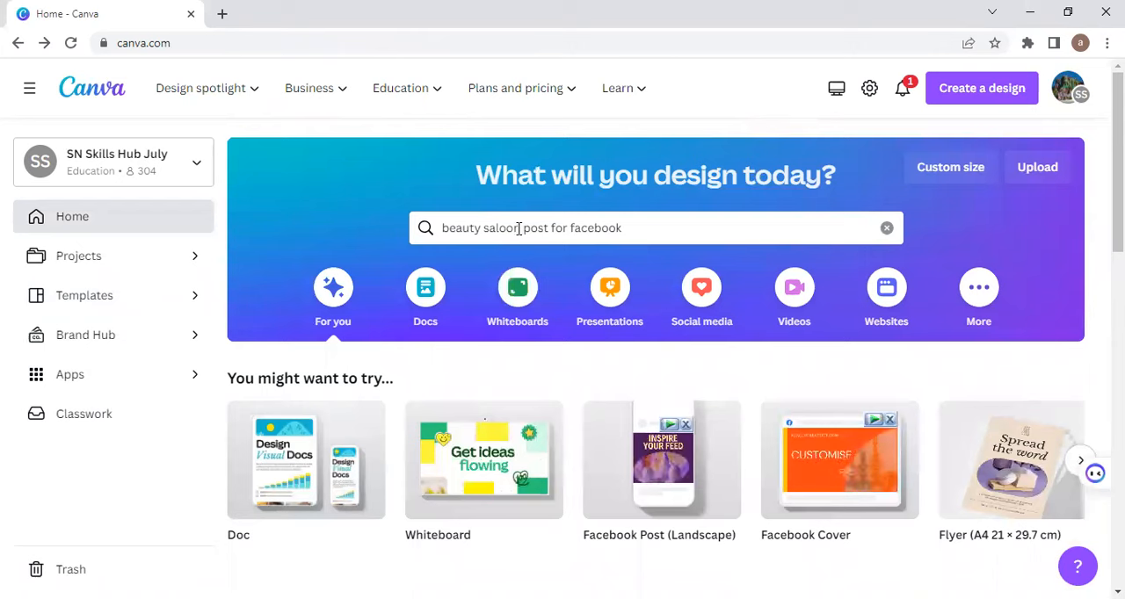
left_click(519, 228)
key("BackSpace")
key("BackSpace")
key("BackSpace")
key("BackSpace")
key("BackSpace")
key("BackSpace")
key("BackSpace")
key("BackSpace")
key("BackSpace")
key("BackSpace")
key("BackSpace")
key("BackSpace")
key("BackSpace")
key("BackSpace")
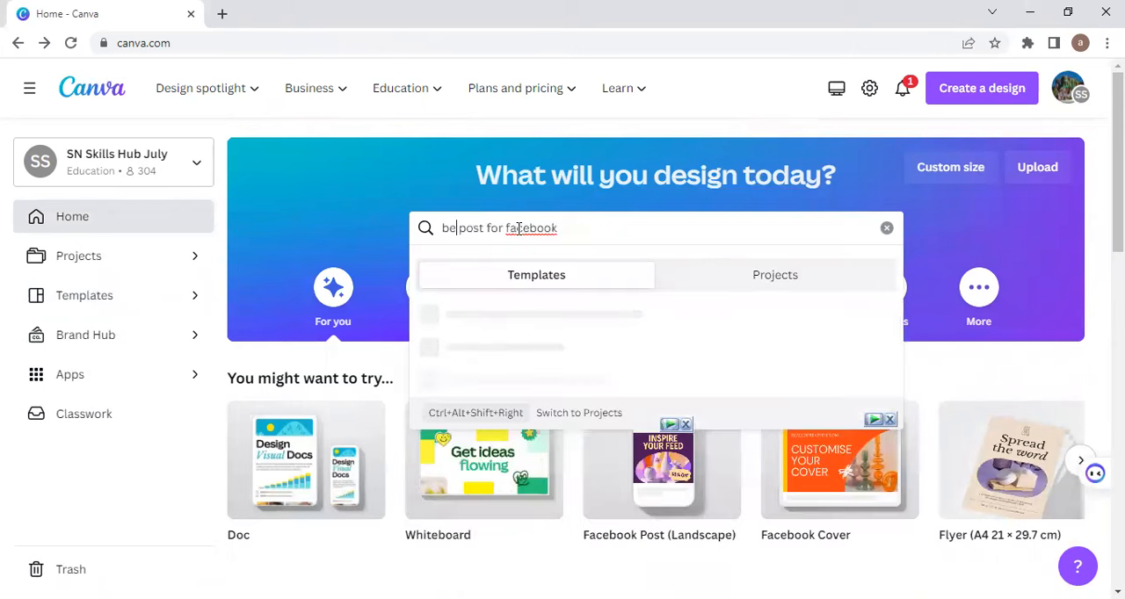
type("digital ")
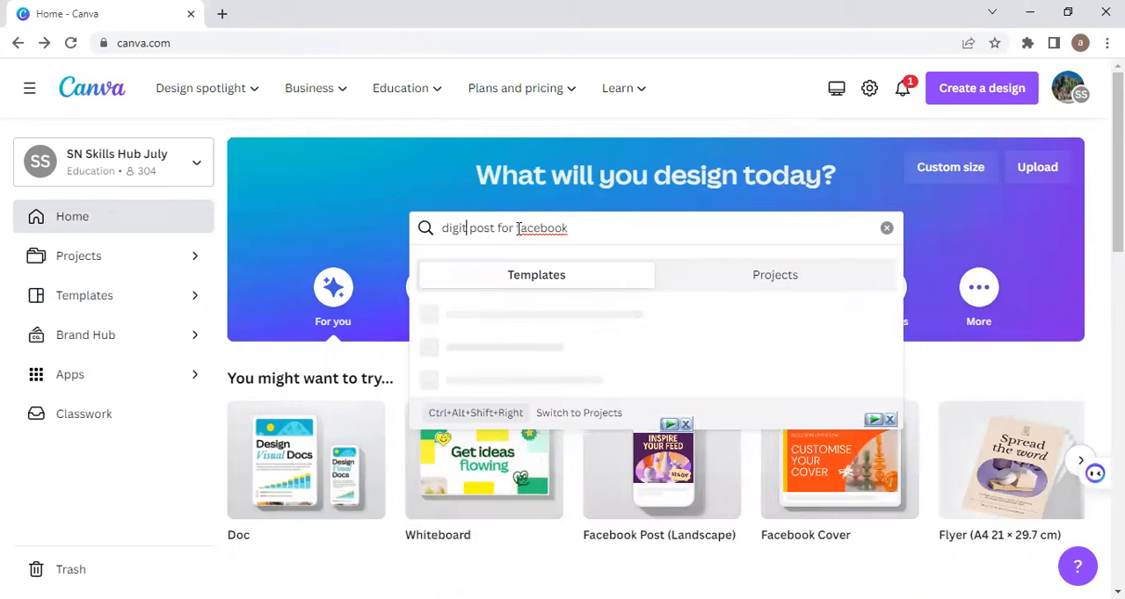
type("marke")
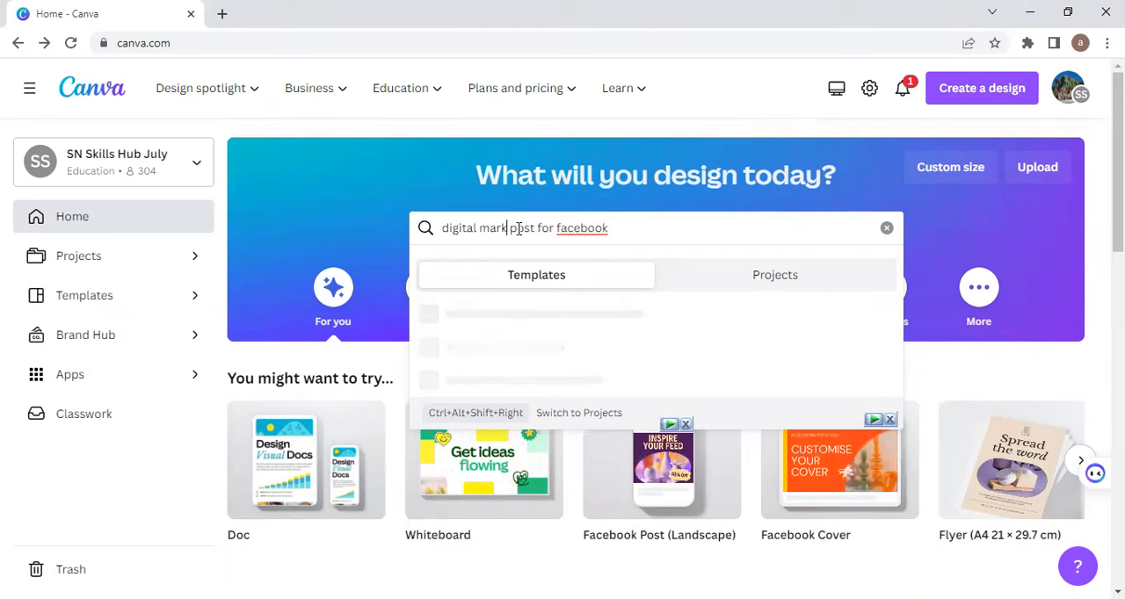
type("ting")
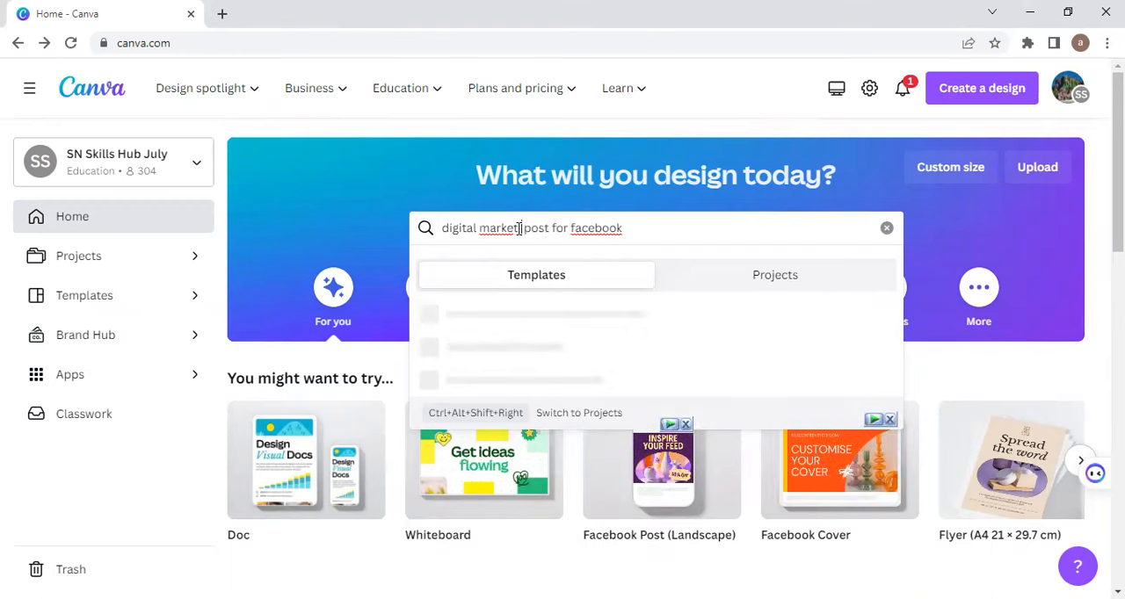
key("Return")
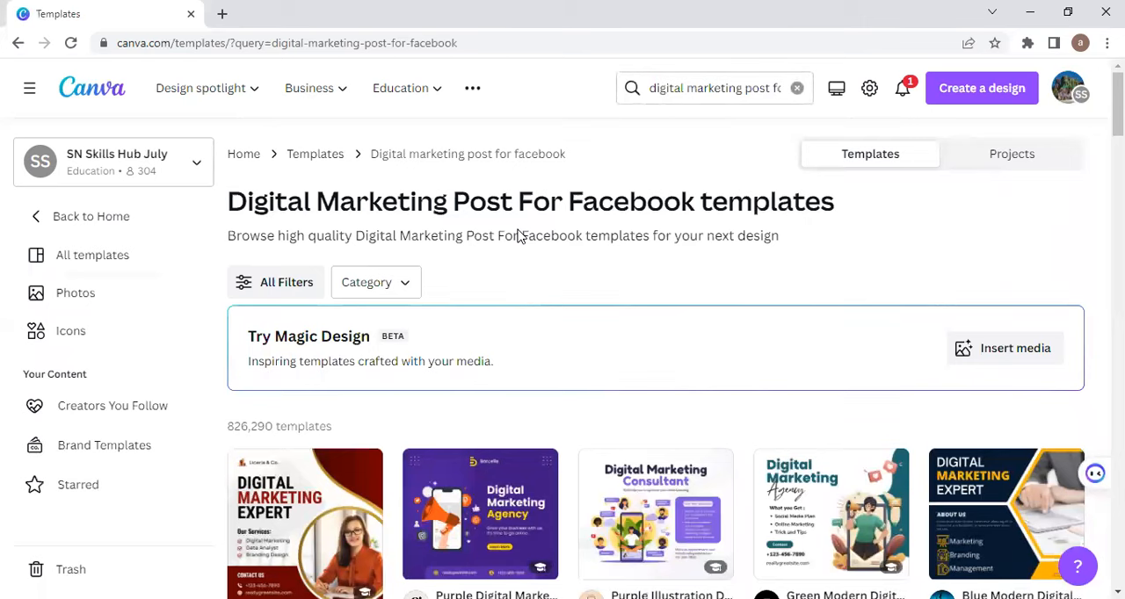
Step: Open the preview of the red Digital Marketing Expert Facebook post template from the results
scroll(518, 235, "down", 4)
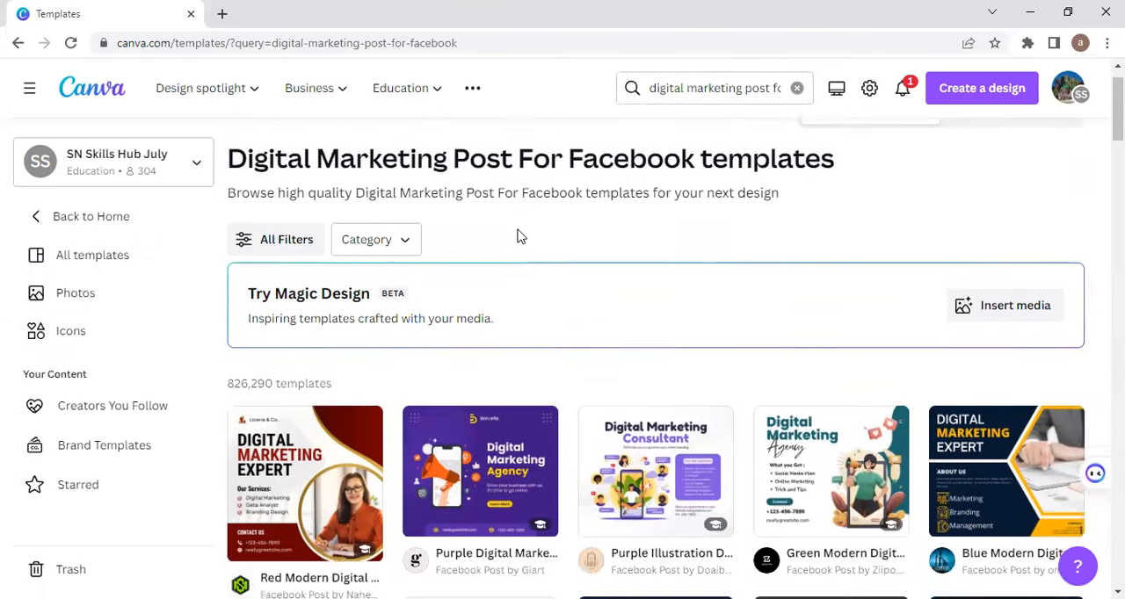
scroll(498, 239, "up", 4)
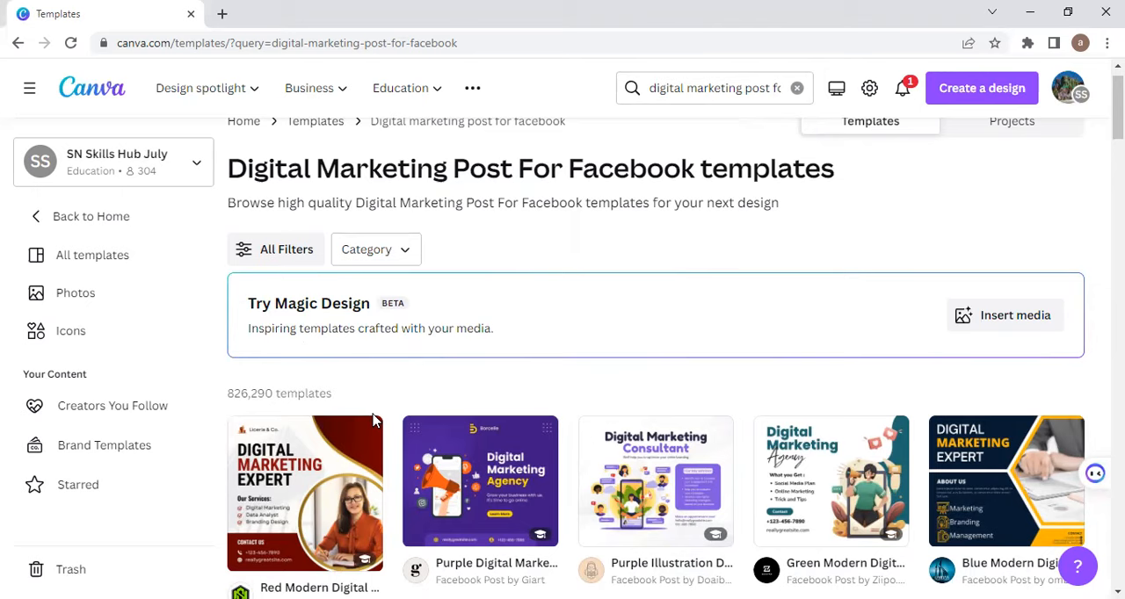
left_click(290, 475)
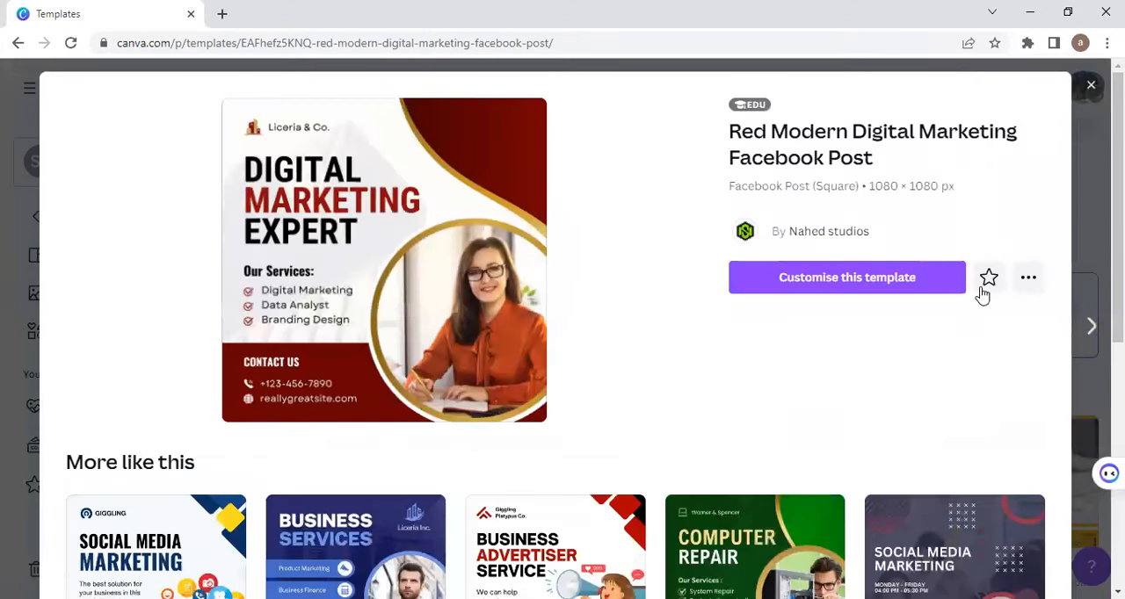
Step: Look through the similar templates and open the Red Modern Digital Marketing Facebook Post template for customising
scroll(800, 407, "down", 4)
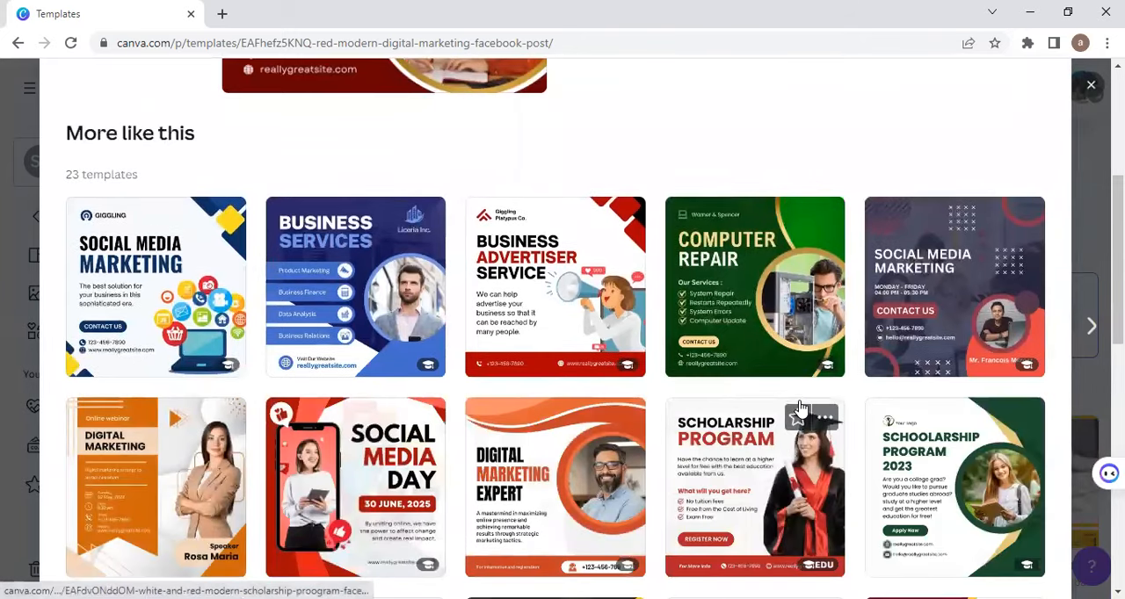
scroll(800, 406, "down", 4)
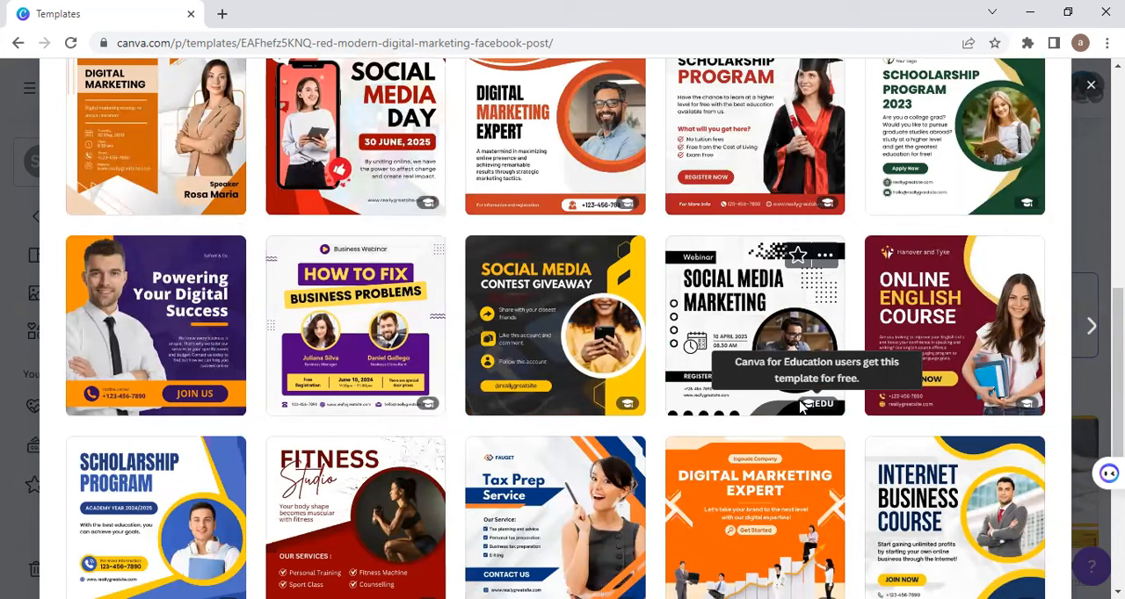
scroll(800, 406, "down", 5)
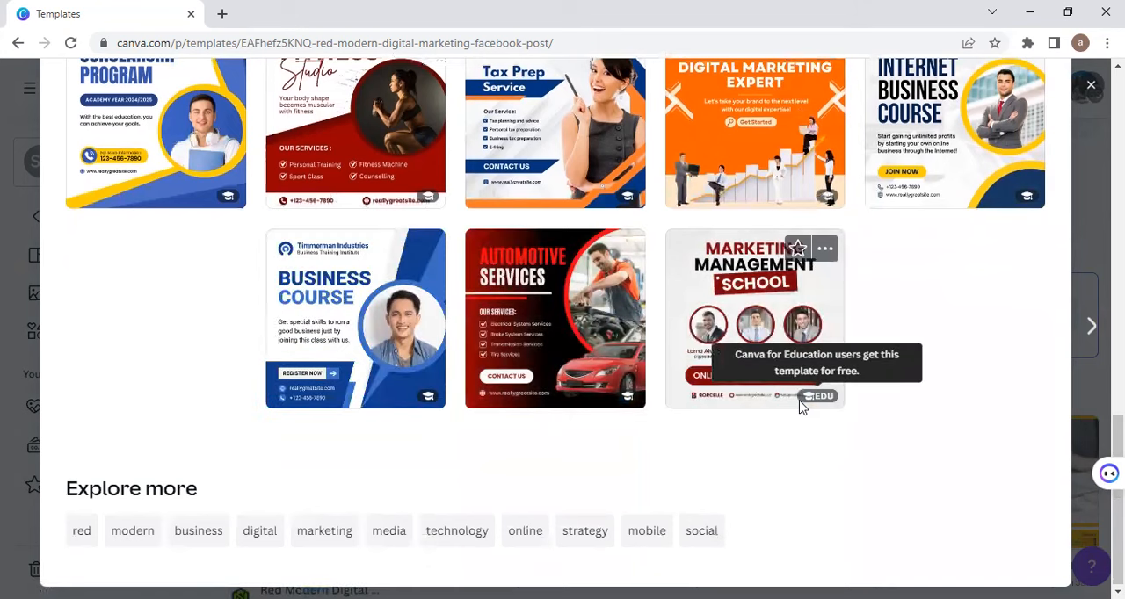
scroll(799, 406, "up", 8)
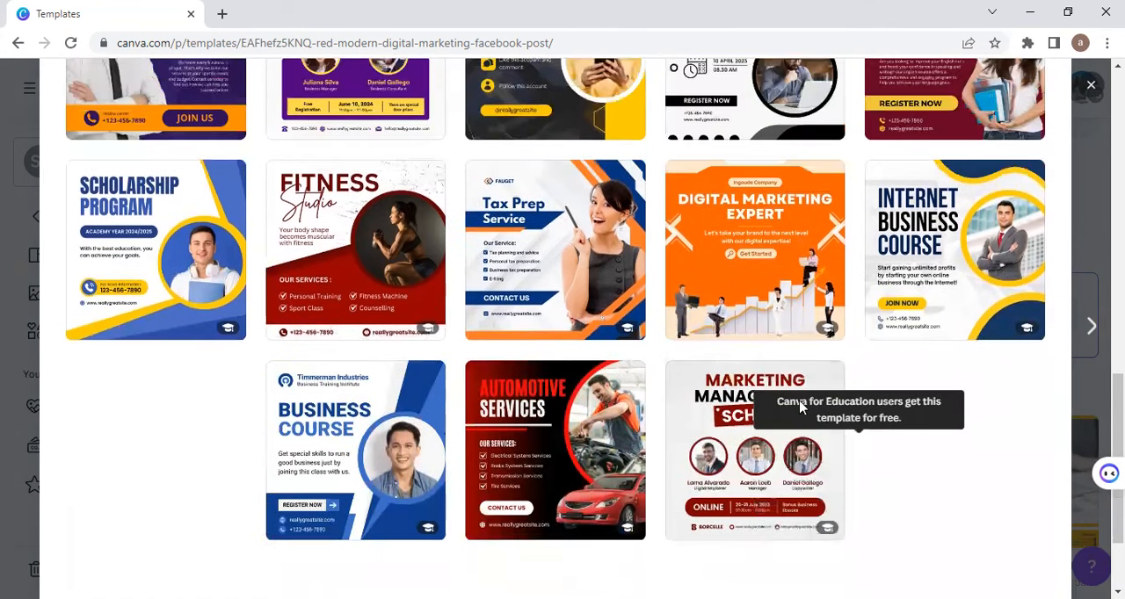
scroll(800, 406, "up", 5)
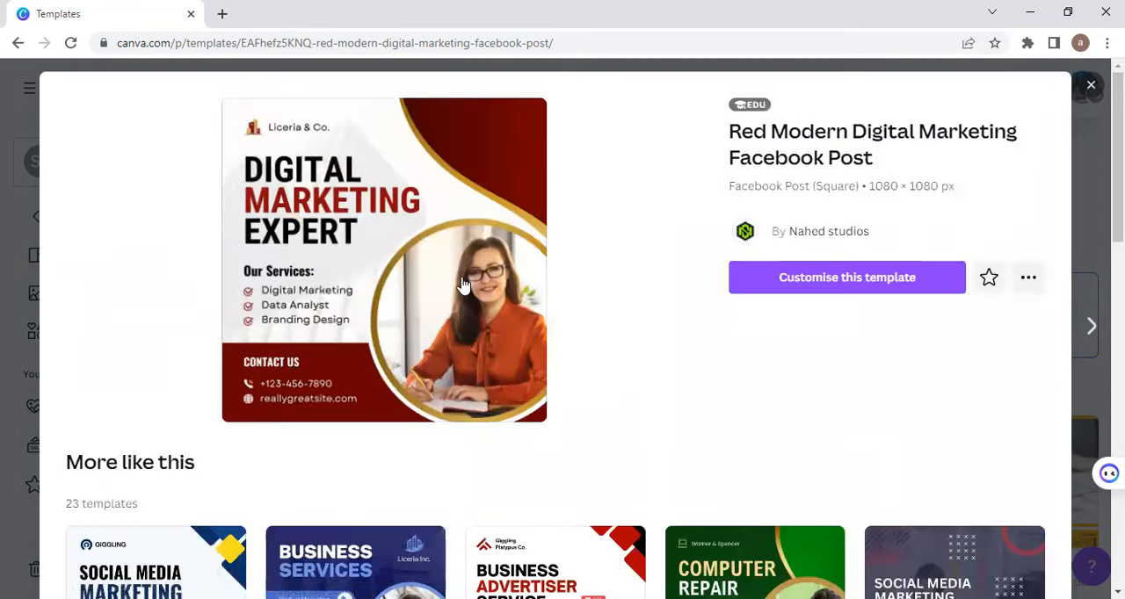
left_click(373, 242)
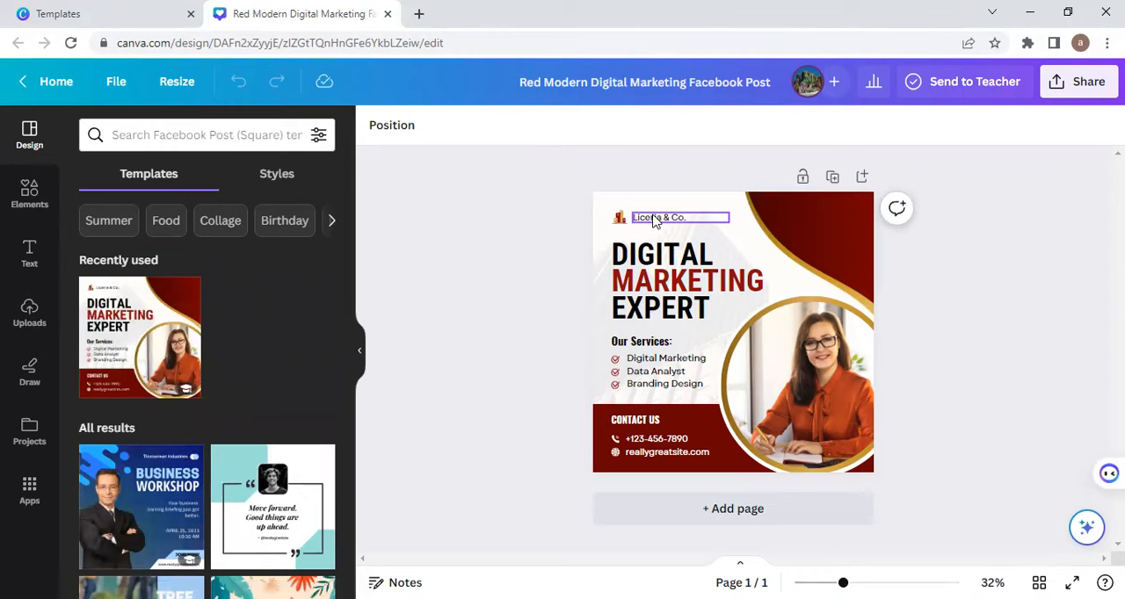
Step: Replace the company name "Liceria & Co." beside the logo with "Ak creation"
double_click(653, 217)
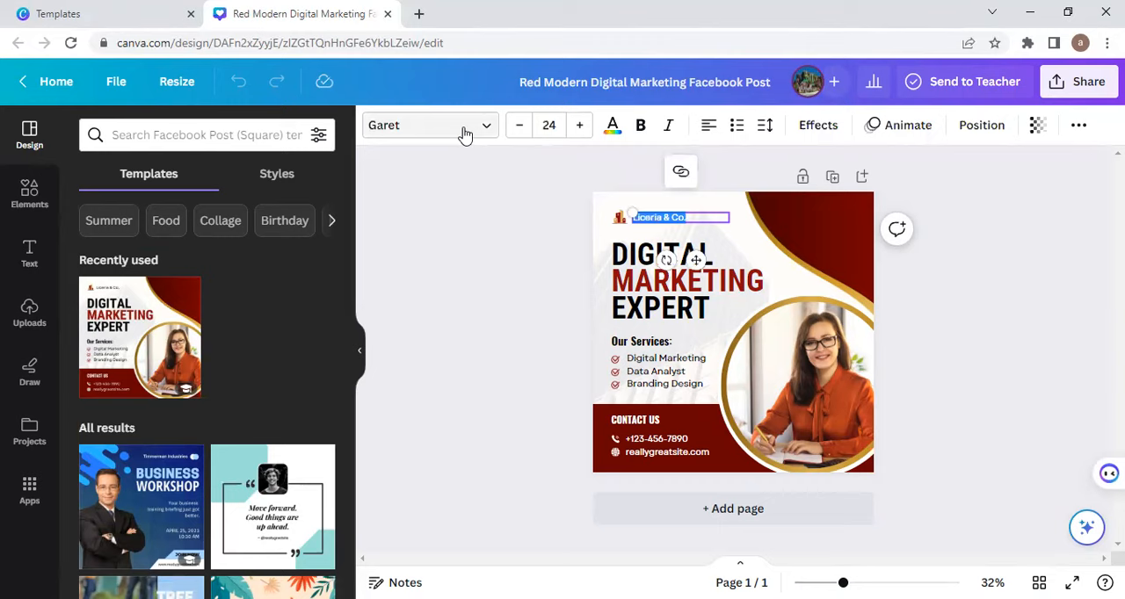
key("BackSpace")
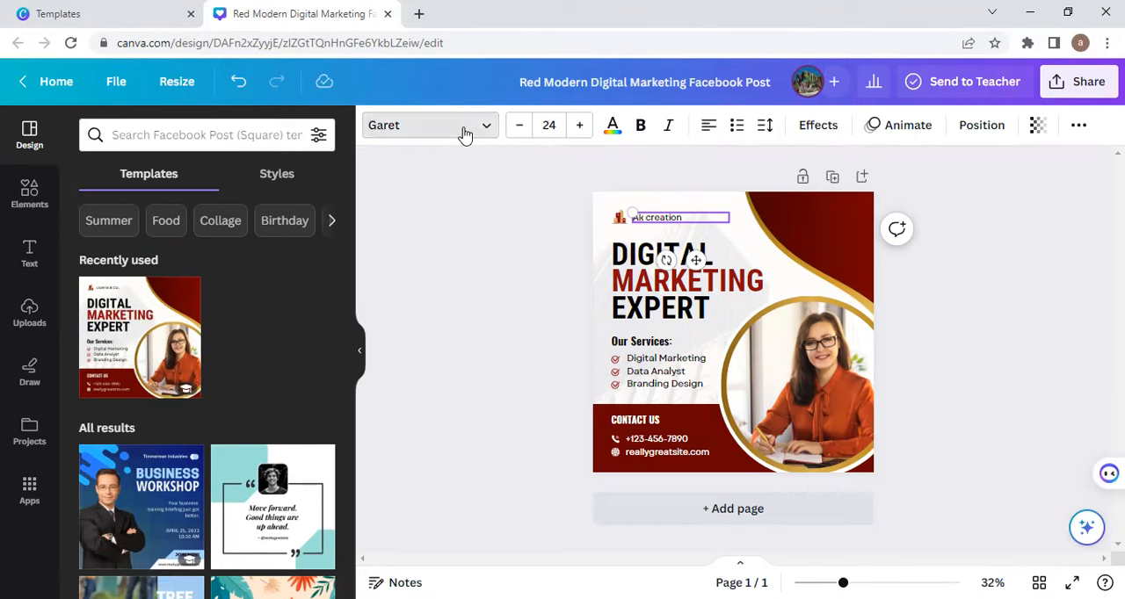
Step: Set the font size of the "Ak creation" company name to 40
left_click(464, 132)
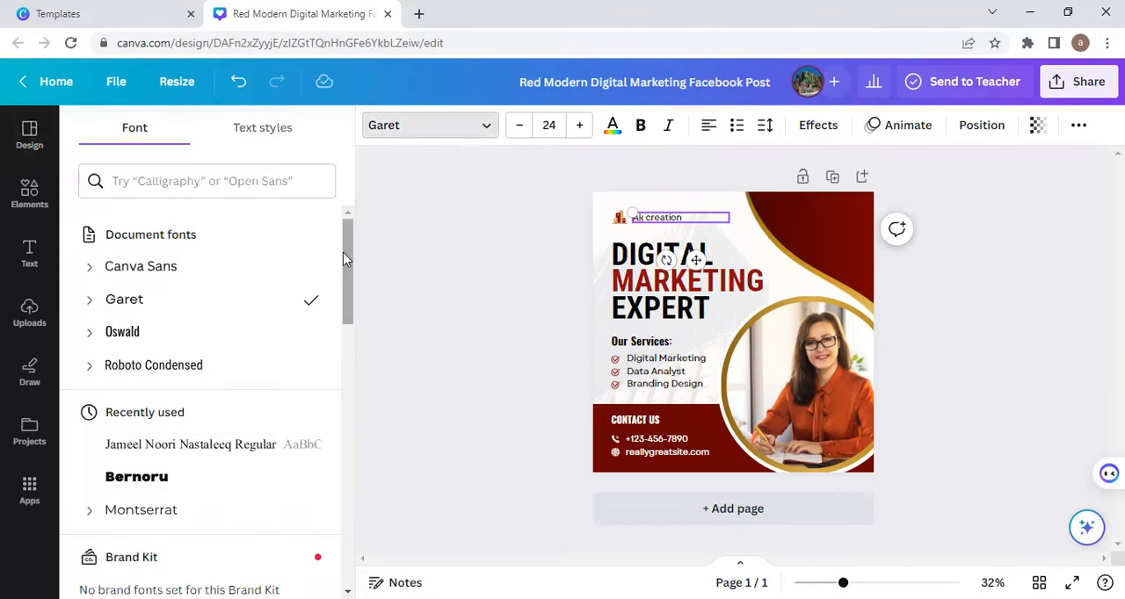
left_click_drag(344, 253, 432, 226)
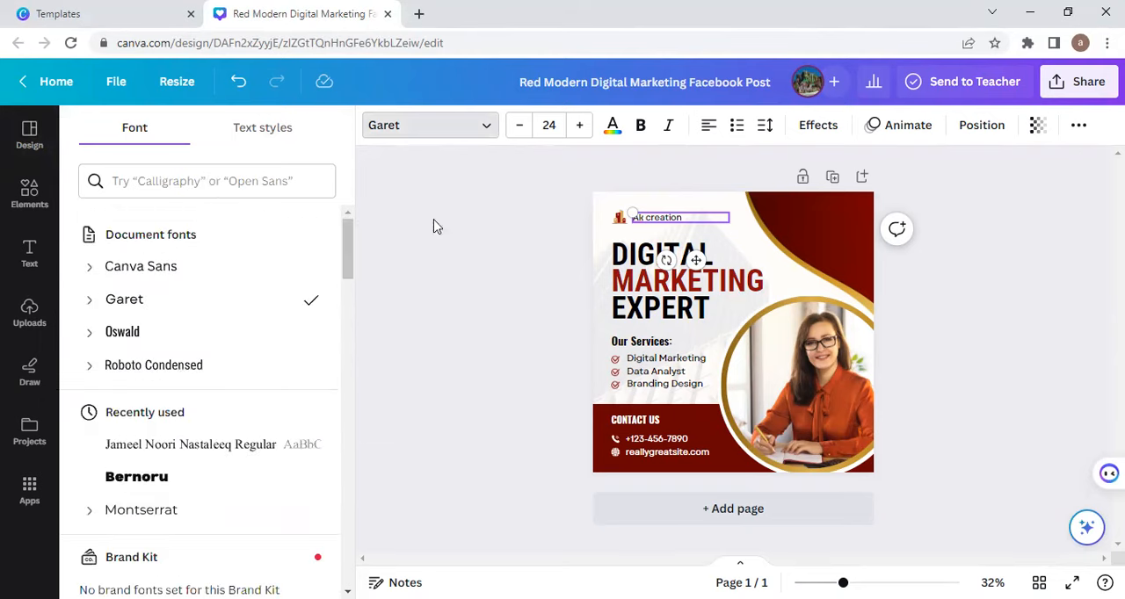
left_click(580, 127)
left_click(580, 127)
left_click(580, 127)
left_click(580, 127)
left_click(580, 127)
left_click(580, 127)
left_click(580, 126)
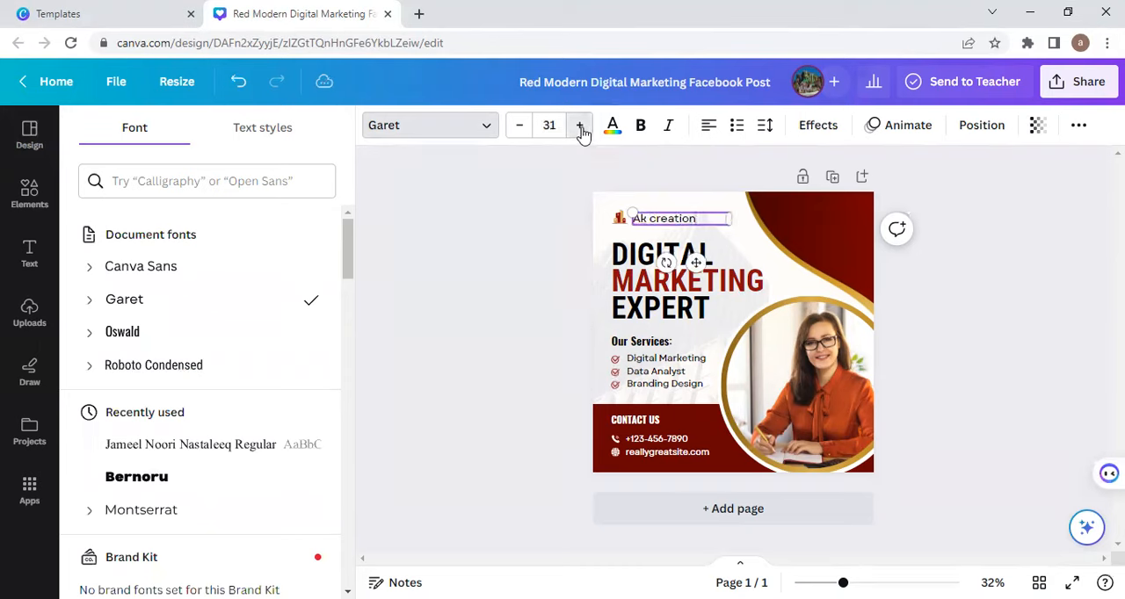
left_click(580, 126)
left_click(550, 125)
type("40")
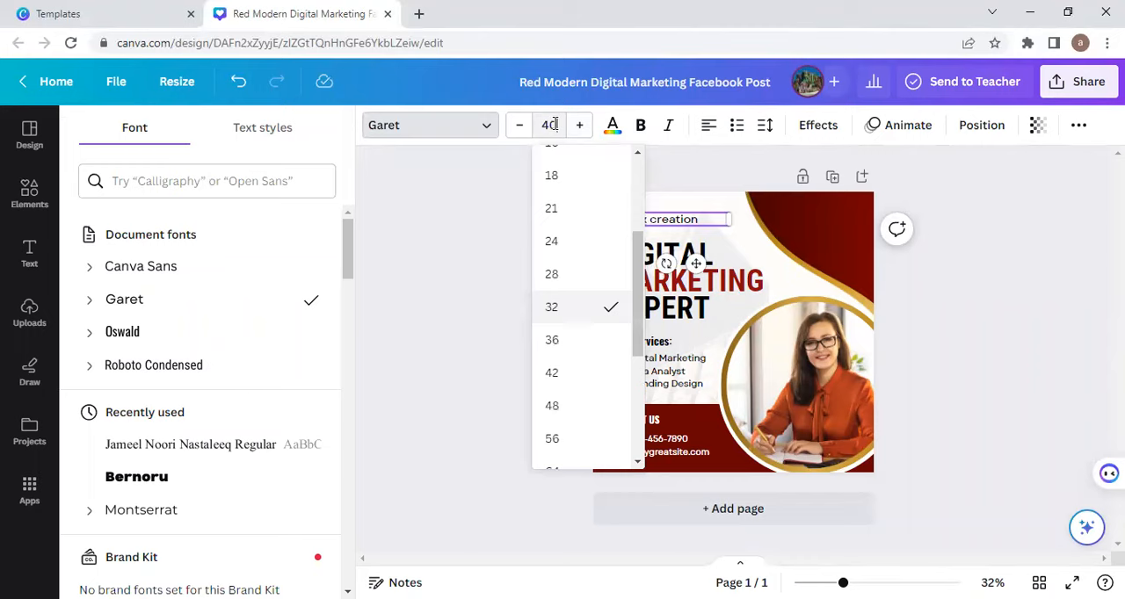
key("Return")
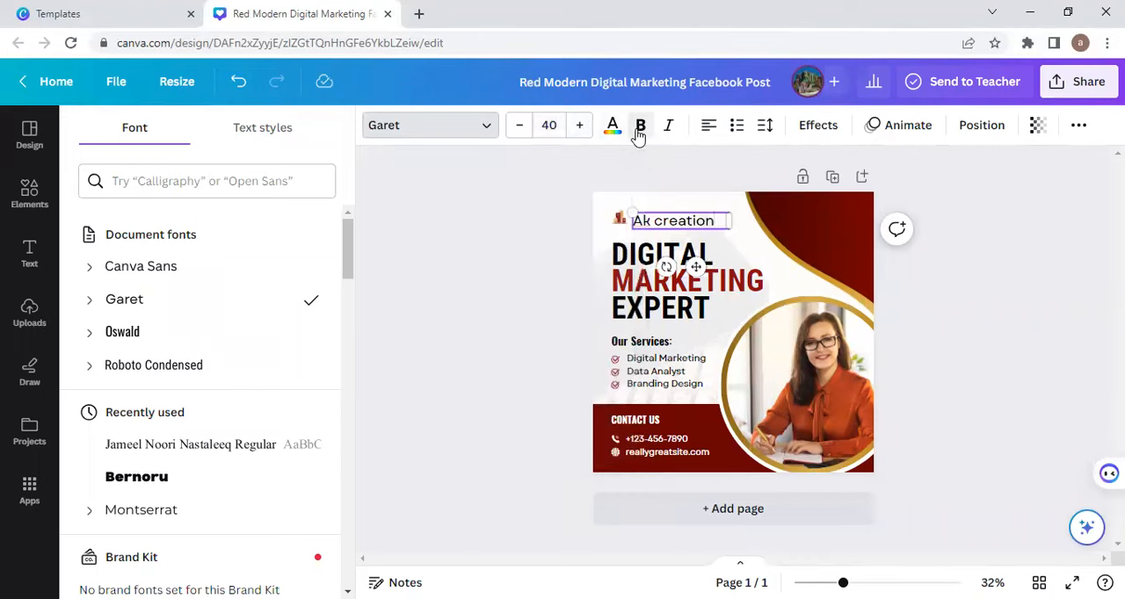
Step: Make the "Ak creation" company name bold and italic
left_click(547, 225)
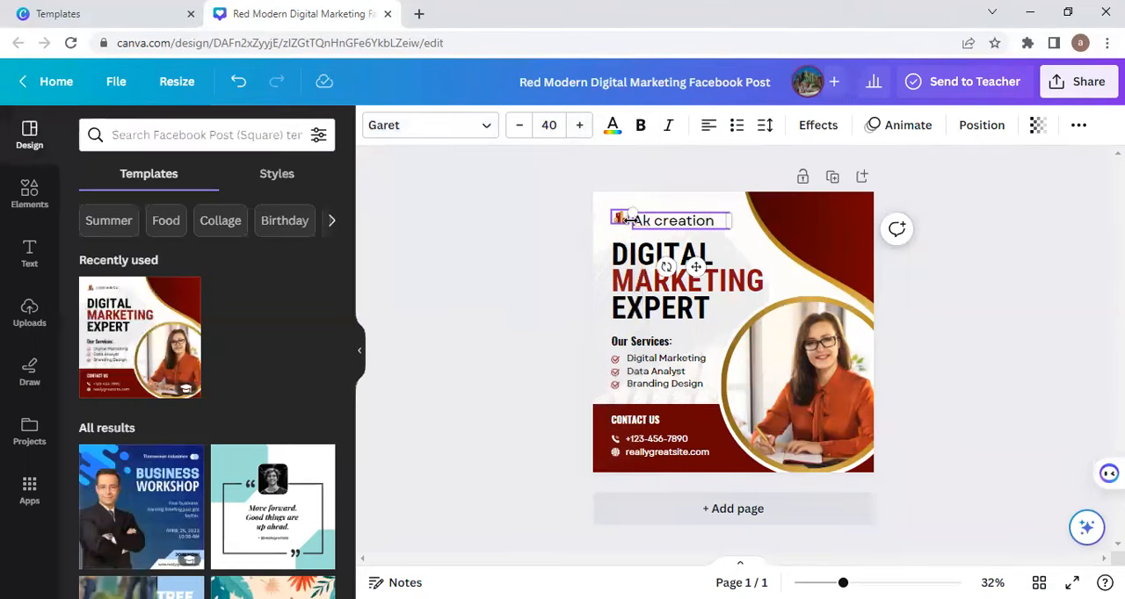
left_click(569, 233)
left_click(663, 220)
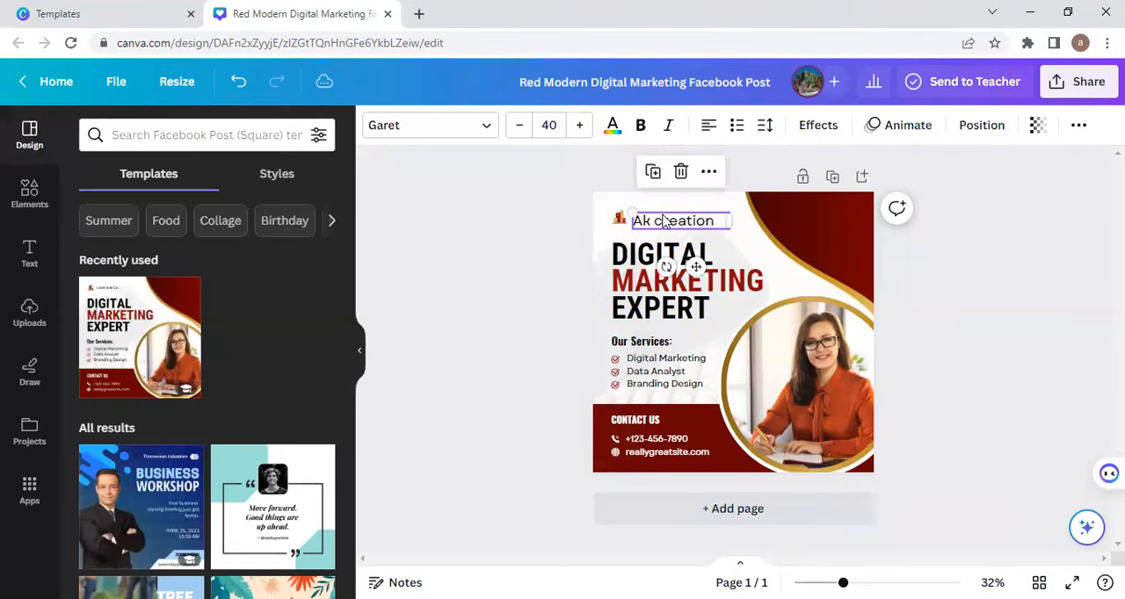
left_click(641, 133)
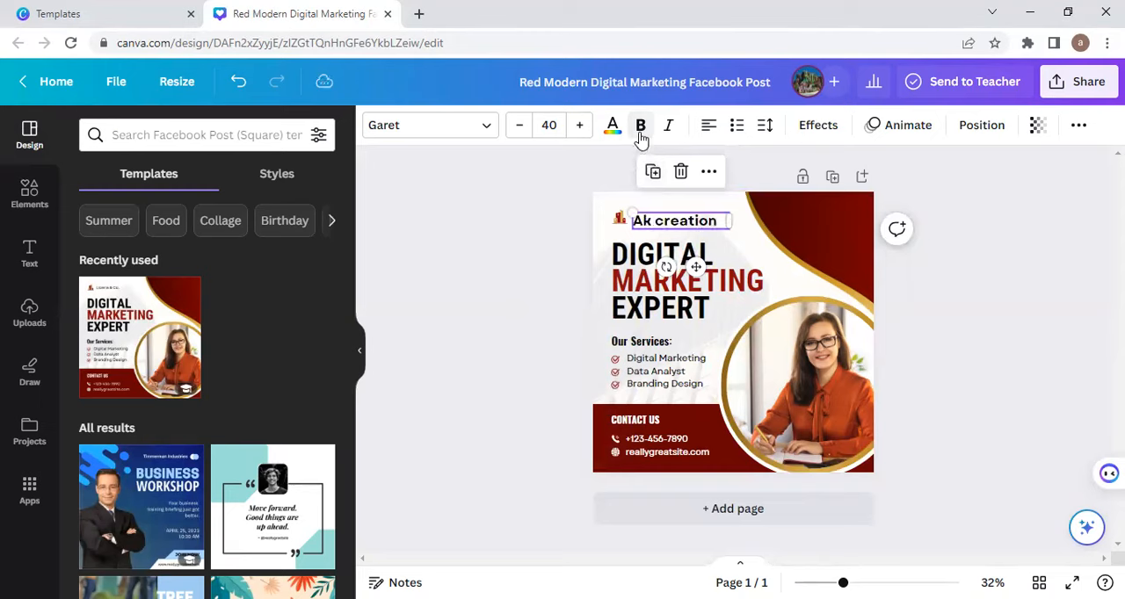
left_click(668, 130)
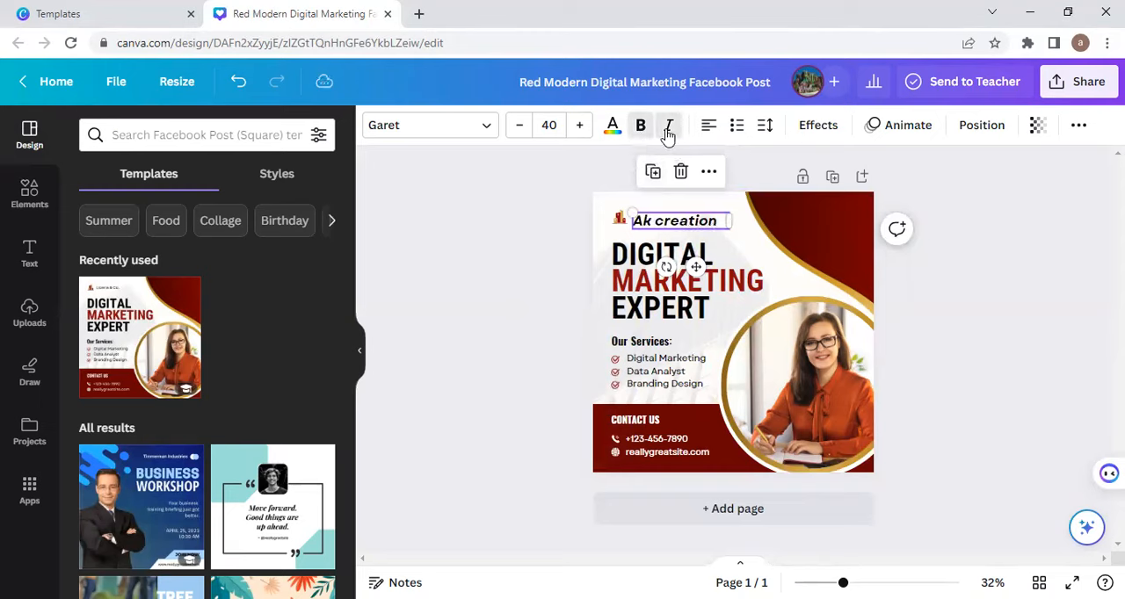
Step: Try the Outline text effect on the company name with a thickness of 90
left_click(805, 127)
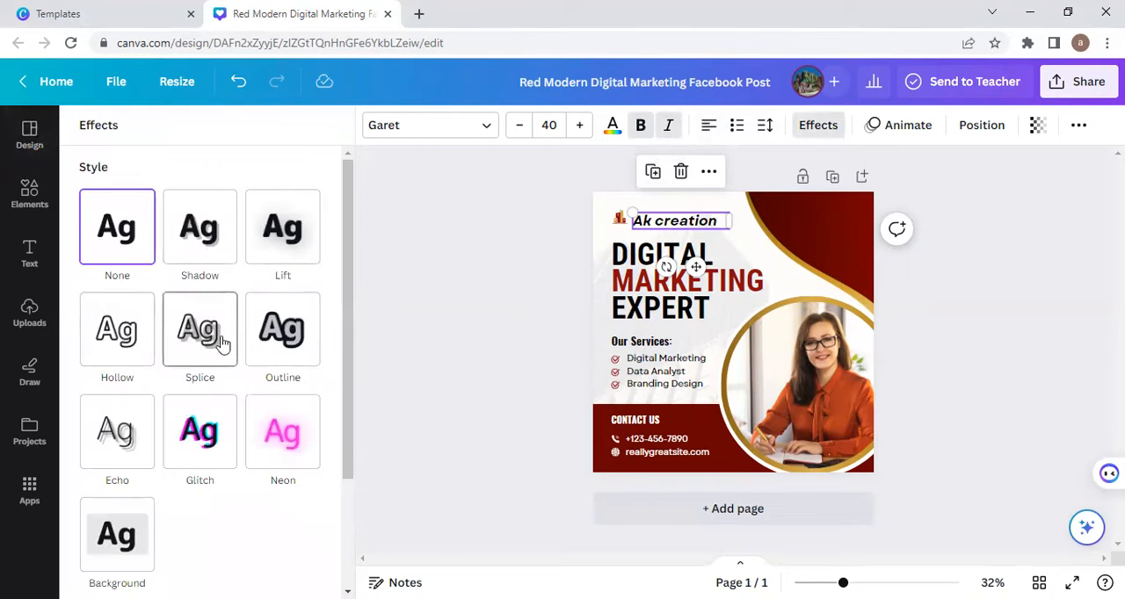
left_click(283, 331)
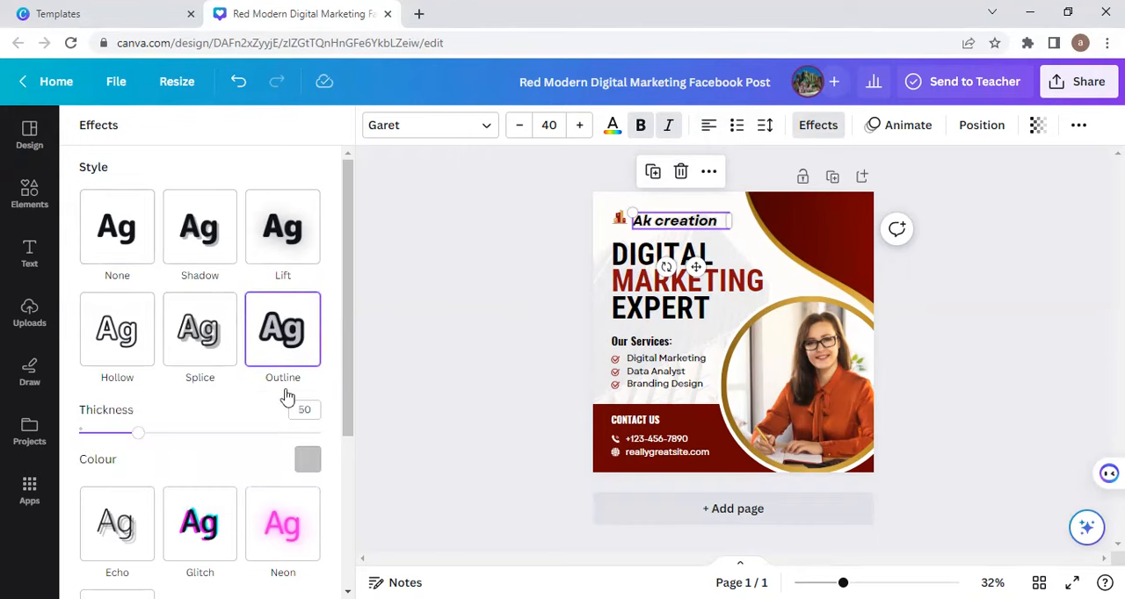
left_click_drag(140, 437, 178, 441)
left_click_drag(160, 437, 186, 433)
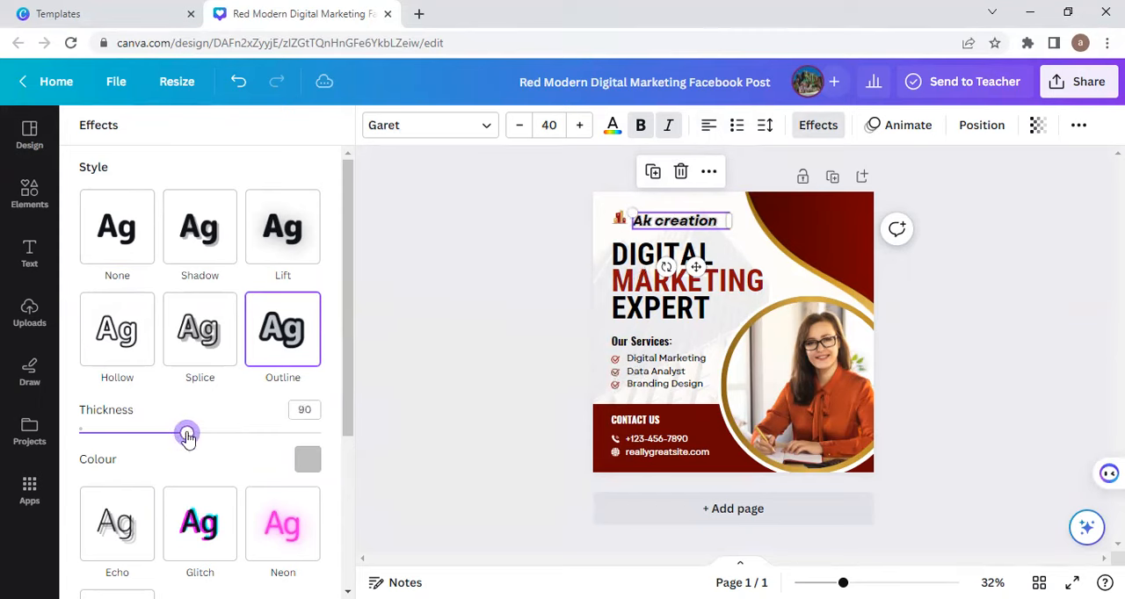
Step: Try the Background text effect on the company name with roundness 63 and spread 64
left_click_drag(349, 353, 336, 474)
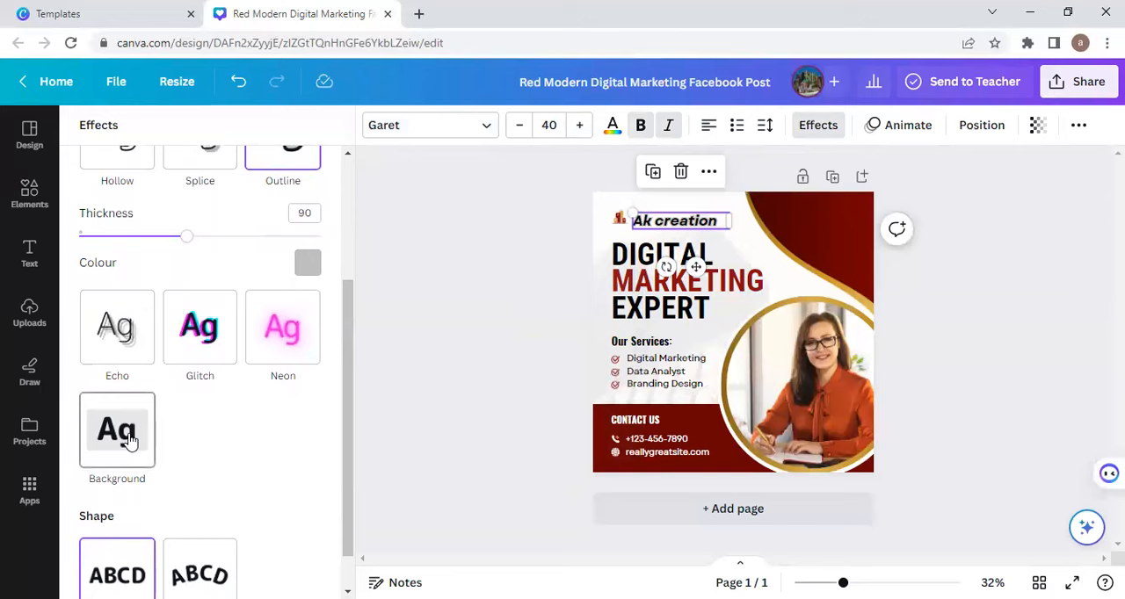
left_click(129, 441)
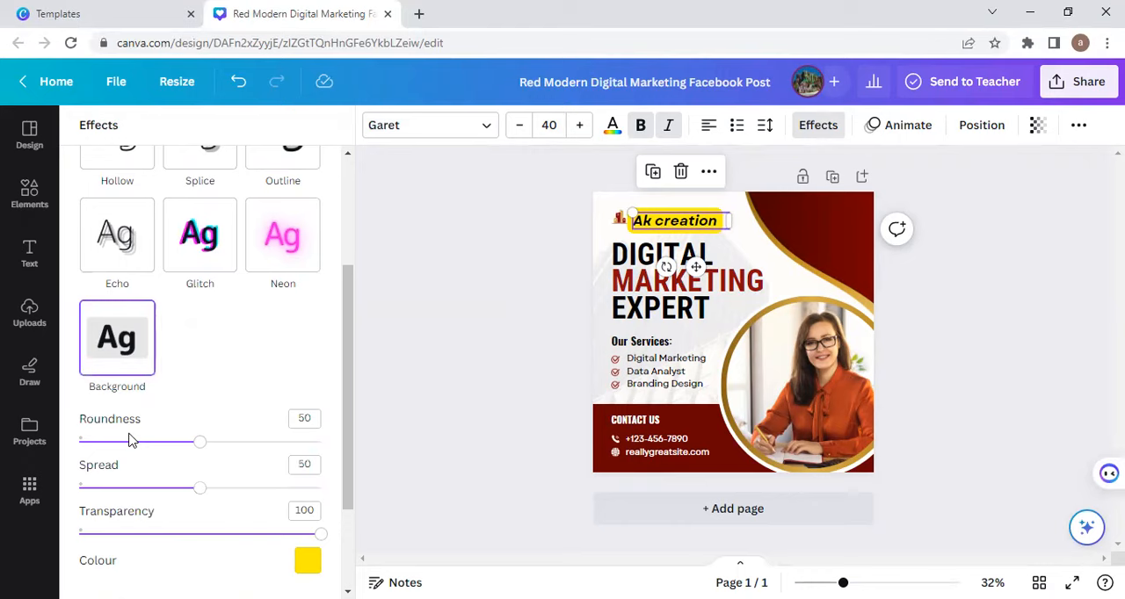
left_click(232, 444)
left_click(233, 488)
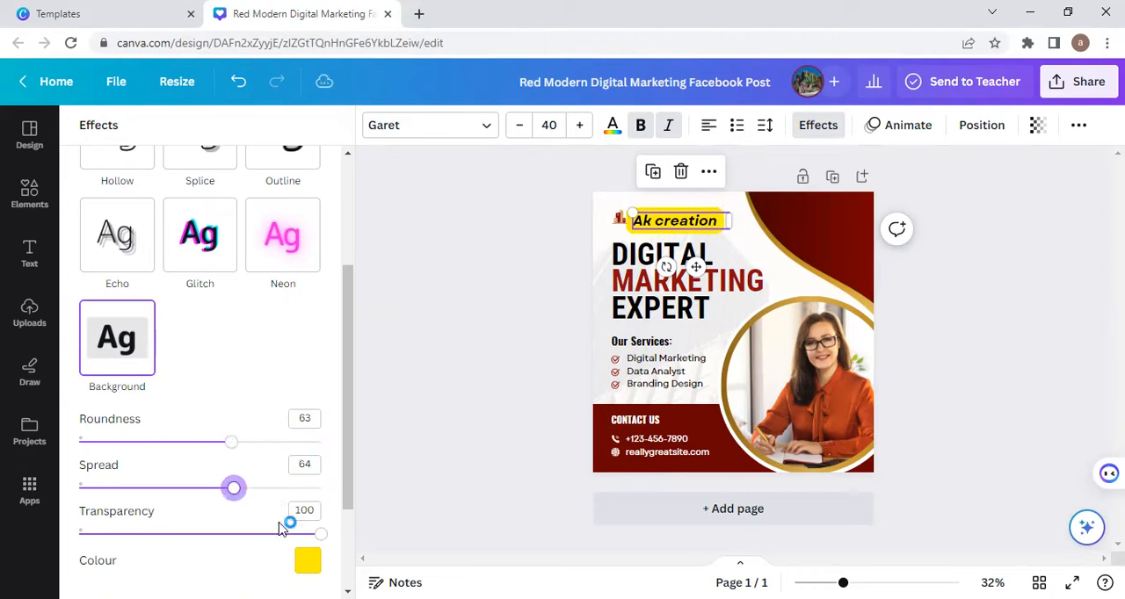
Step: Try the dark and red document colours for the company name's background effect, ending with gold
left_click(304, 563)
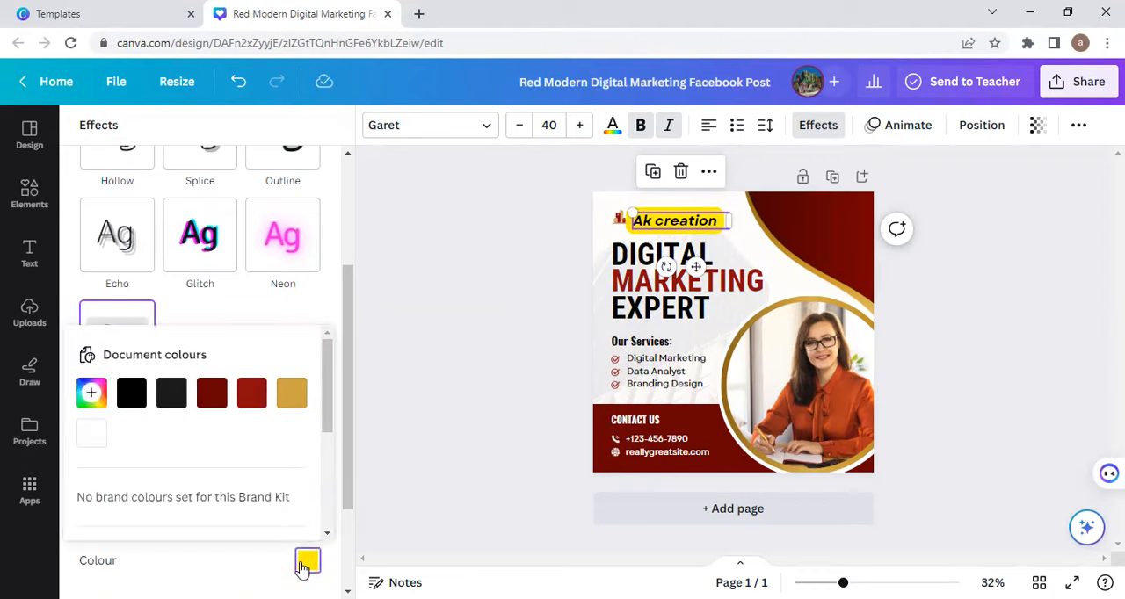
left_click(174, 397)
left_click(217, 395)
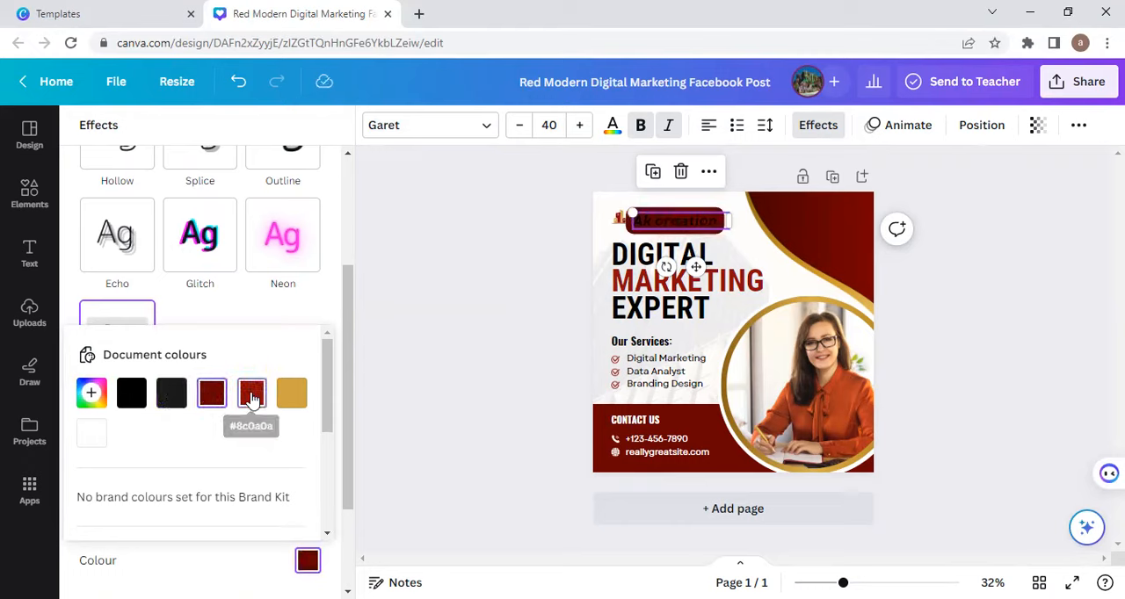
left_click(252, 398)
left_click(282, 399)
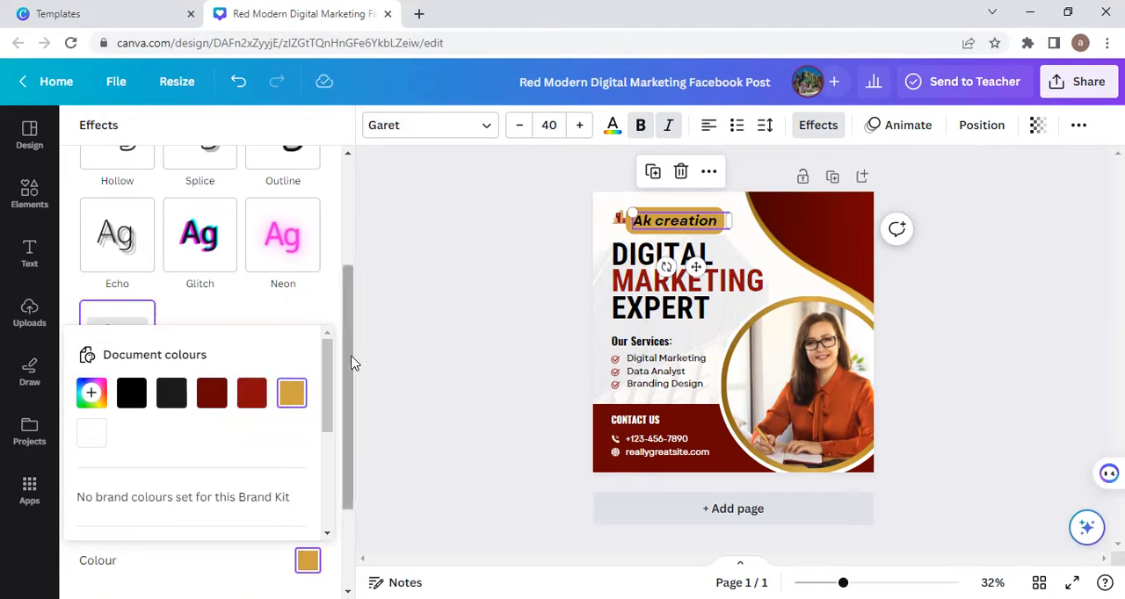
Step: Remove the text effect from the company name by choosing the None style
left_click_drag(350, 356, 357, 232)
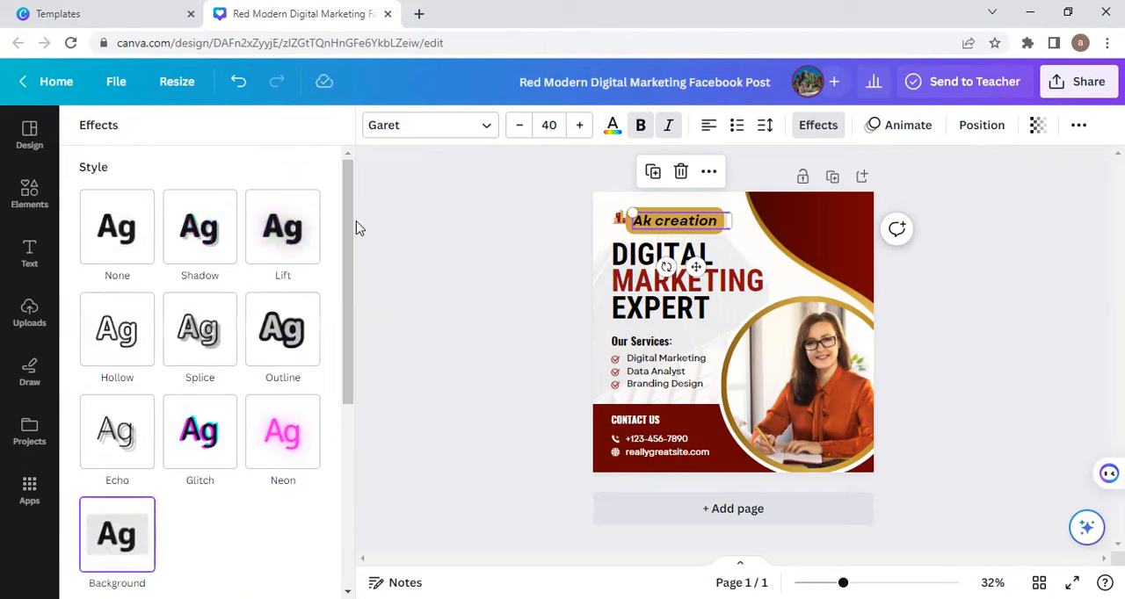
left_click(104, 237)
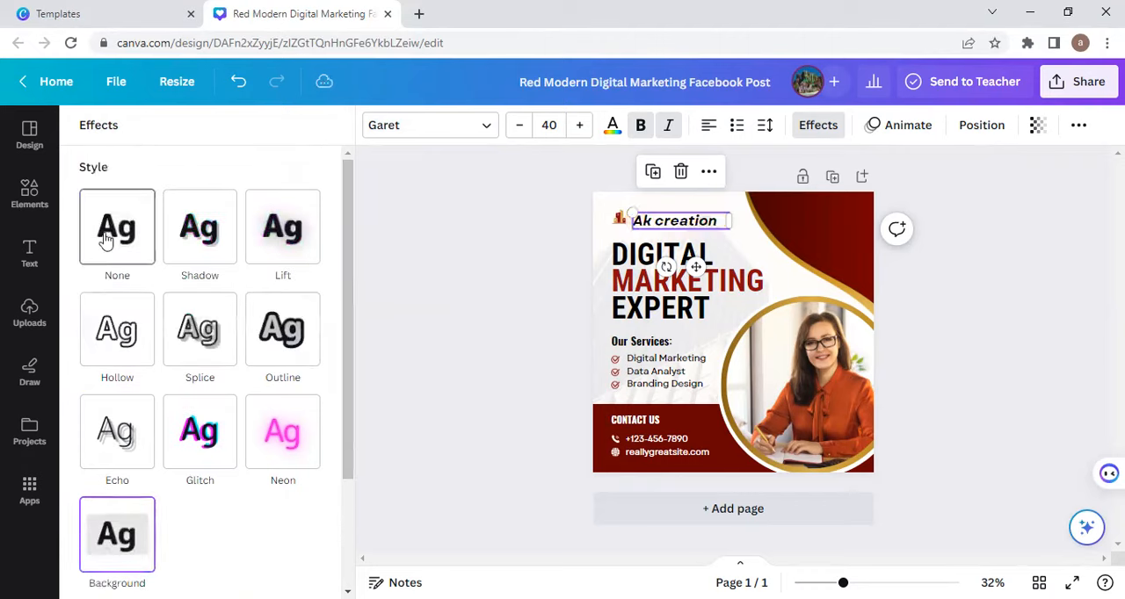
left_click(427, 254)
left_click(539, 236)
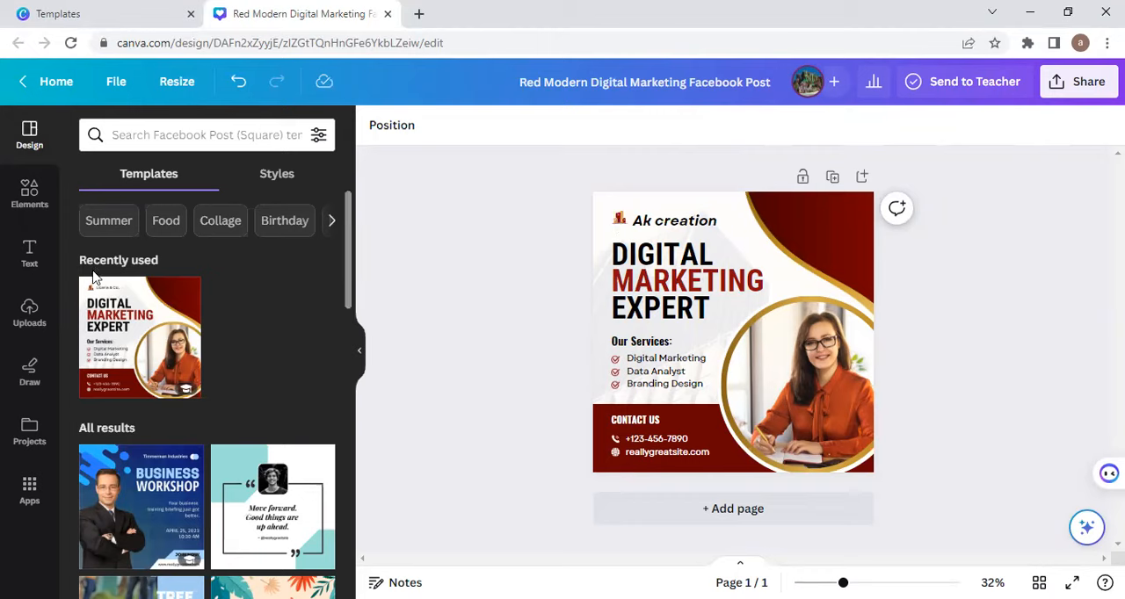
left_click(30, 317)
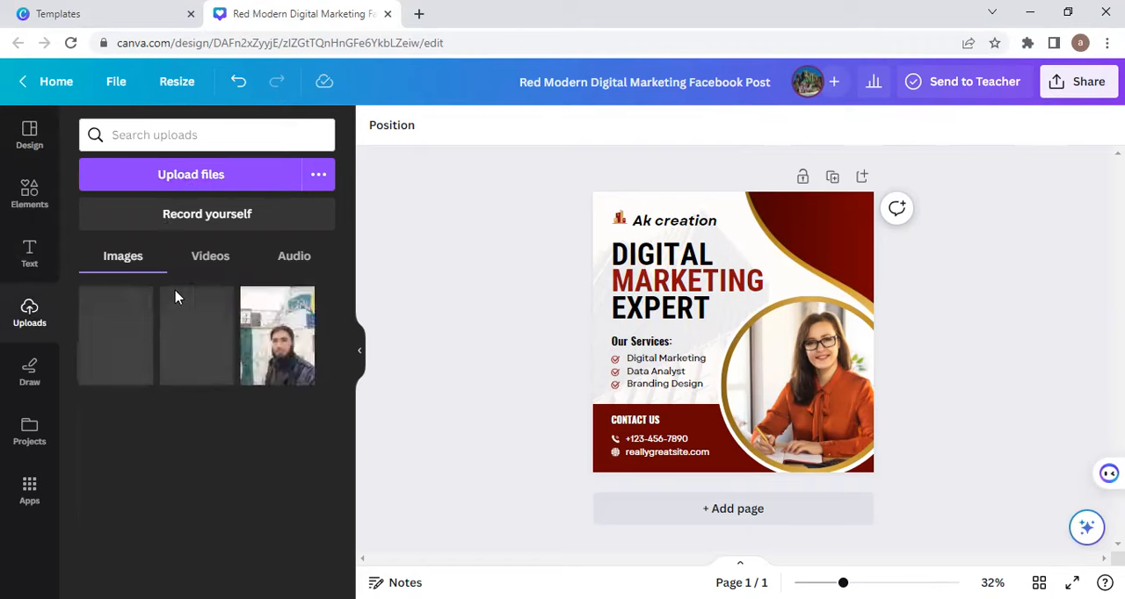
left_click(195, 175)
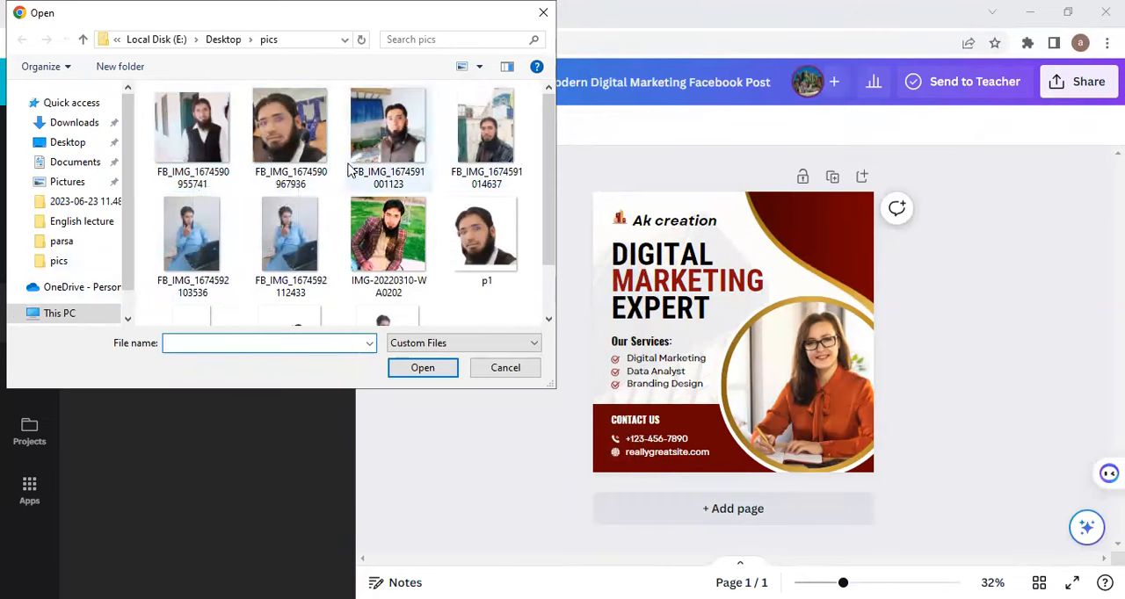
left_click(544, 20)
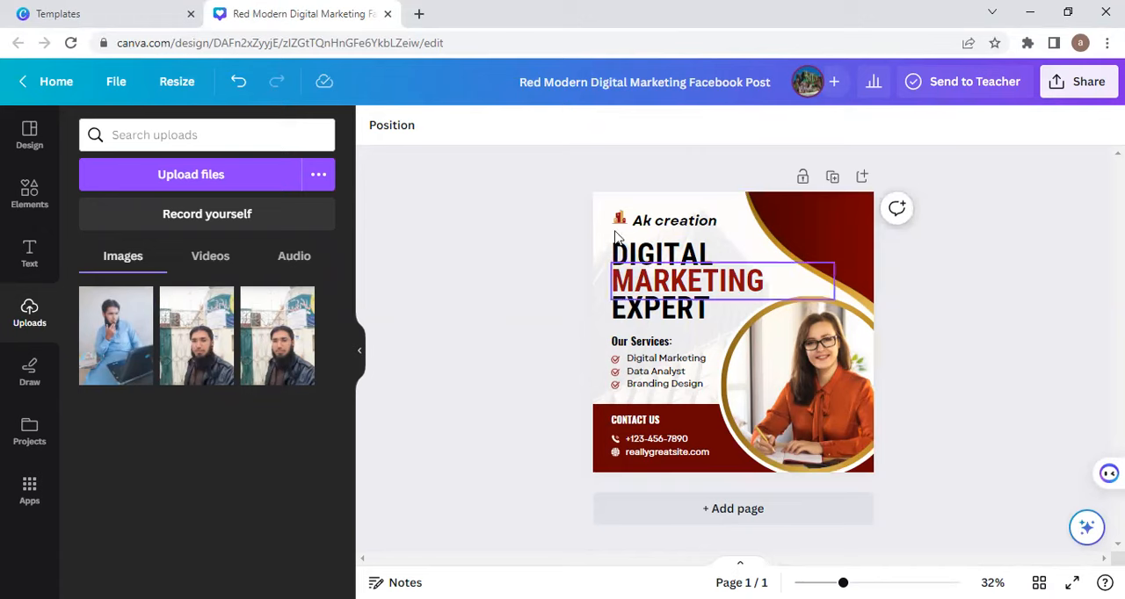
Step: Delete the small logo beside the "Ak creation" company name
left_click(618, 221)
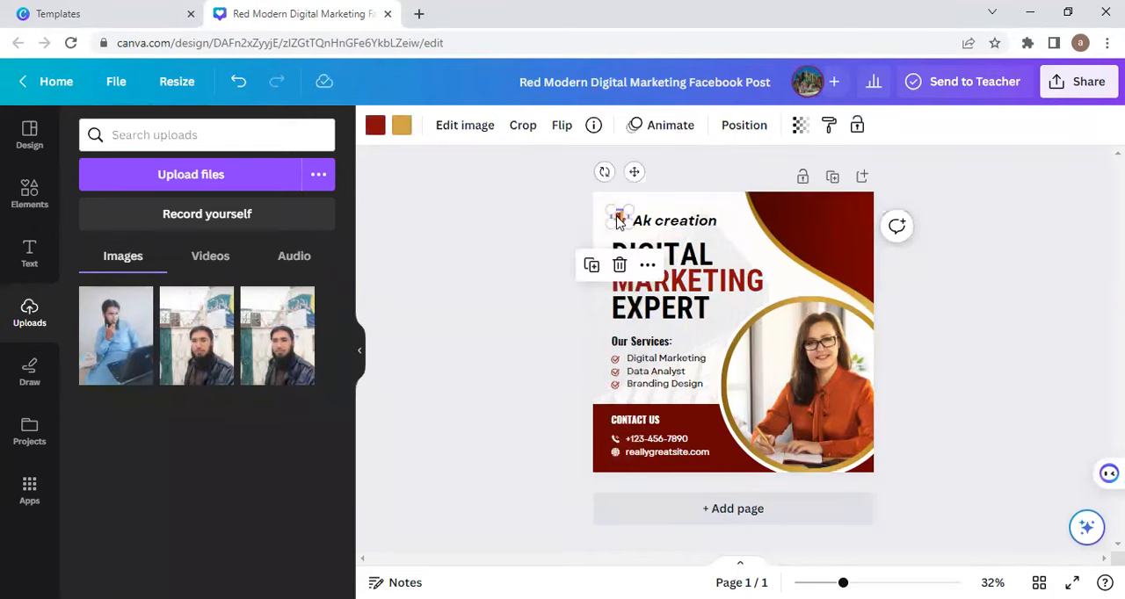
left_click(621, 266)
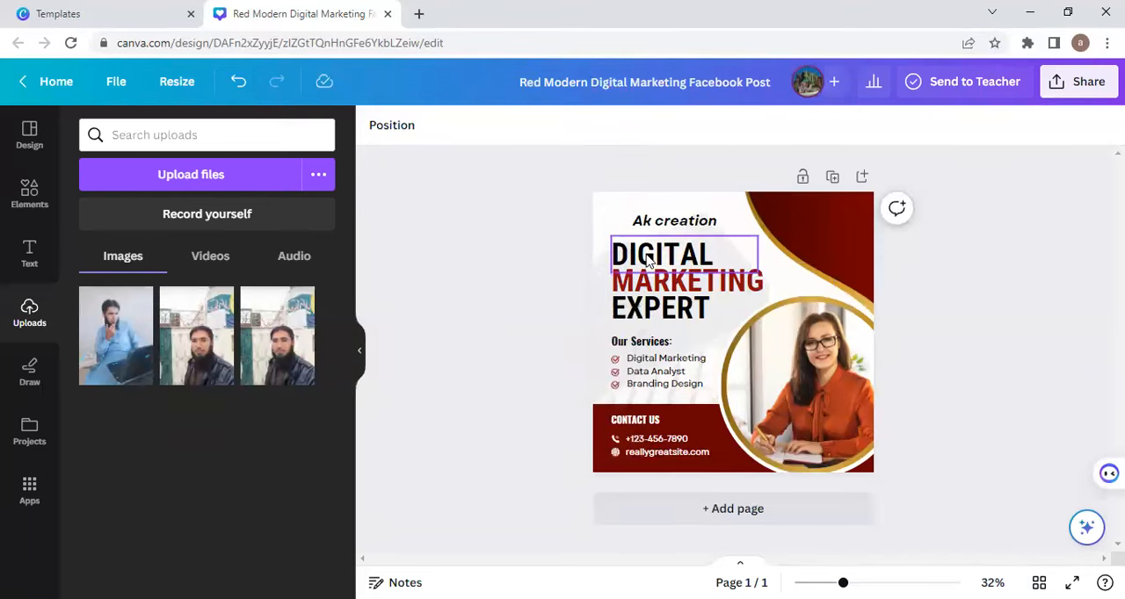
Step: Replace the headline word "DIGITAL" with "SOCIAL MEDIA" and widen its text box so it fits on one line
double_click(648, 258)
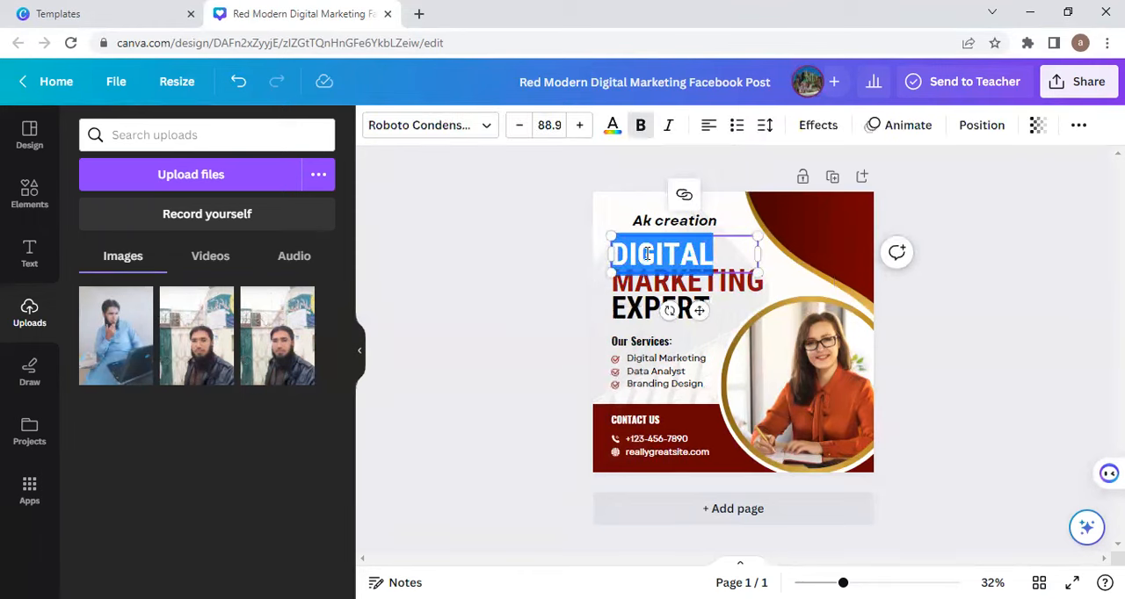
type("SOCIAL MEDIA")
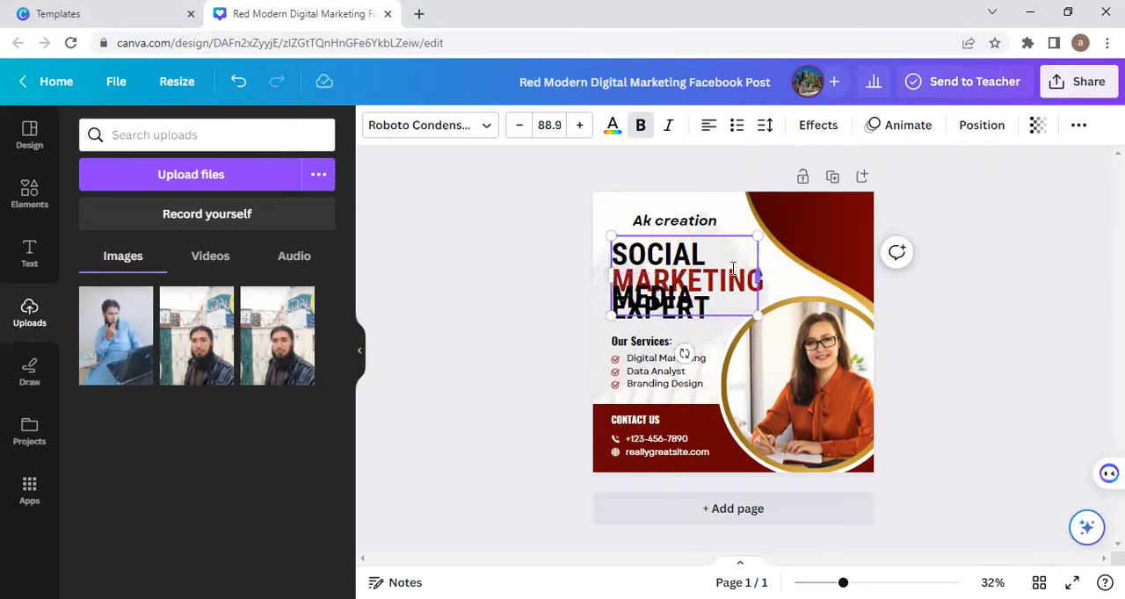
left_click_drag(758, 275, 838, 259)
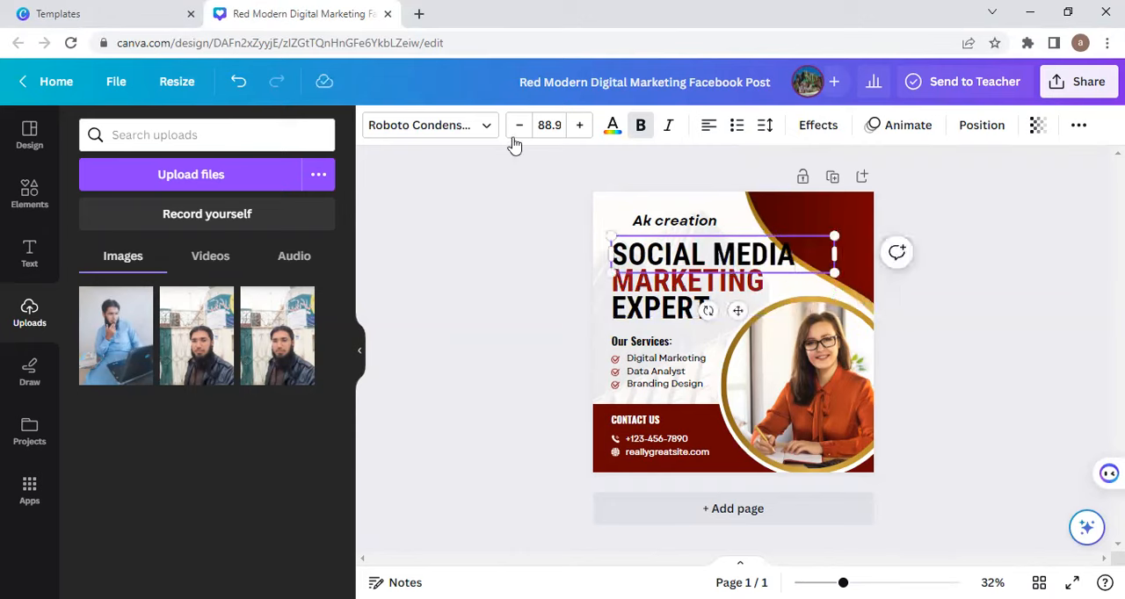
Step: Reduce the font size of the "SOCIAL MEDIA" headline line to about 78.9
left_click(517, 130)
left_click(516, 130)
left_click(517, 130)
left_click(516, 130)
left_click(519, 130)
left_click(518, 130)
left_click(519, 130)
left_click(519, 130)
left_click(519, 130)
left_click(518, 130)
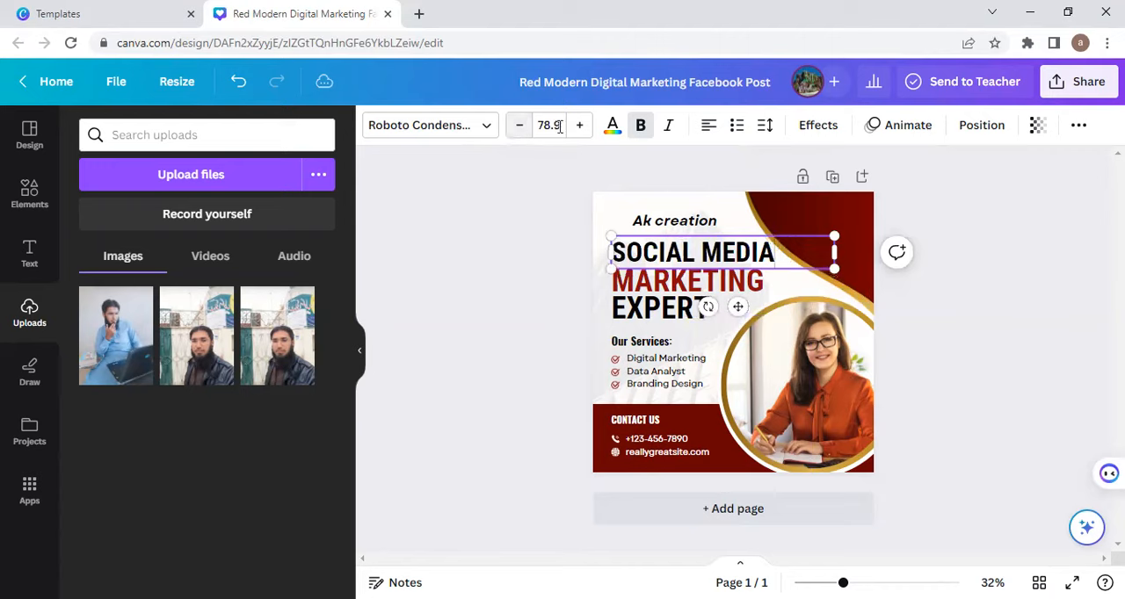
left_click(505, 334)
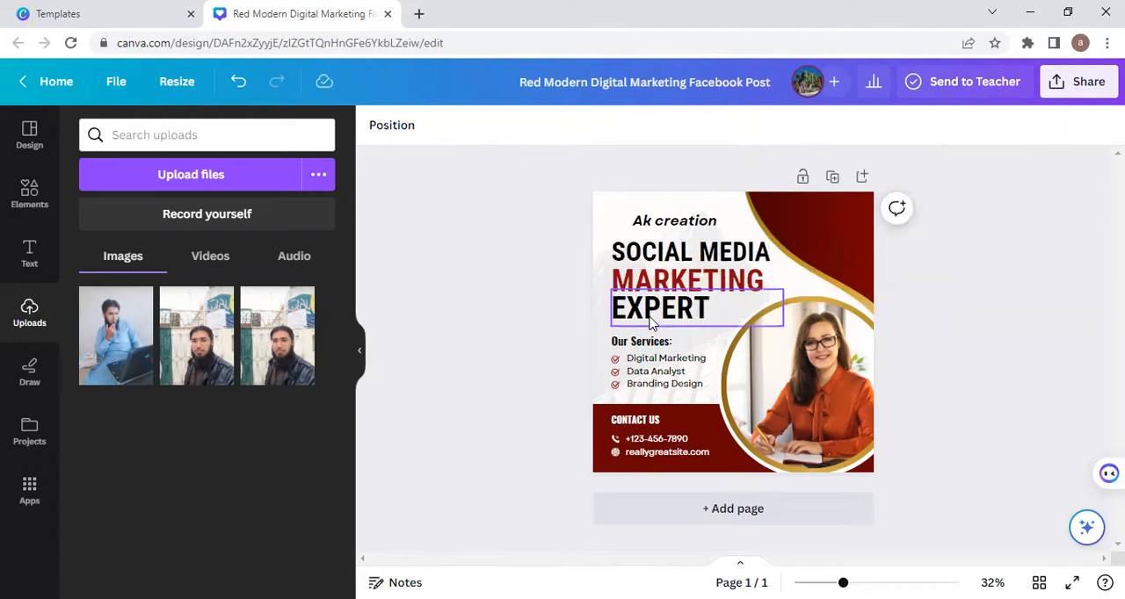
Step: Replace the first service, "Digital Marketing", with "Facebook Ads"
double_click(655, 362)
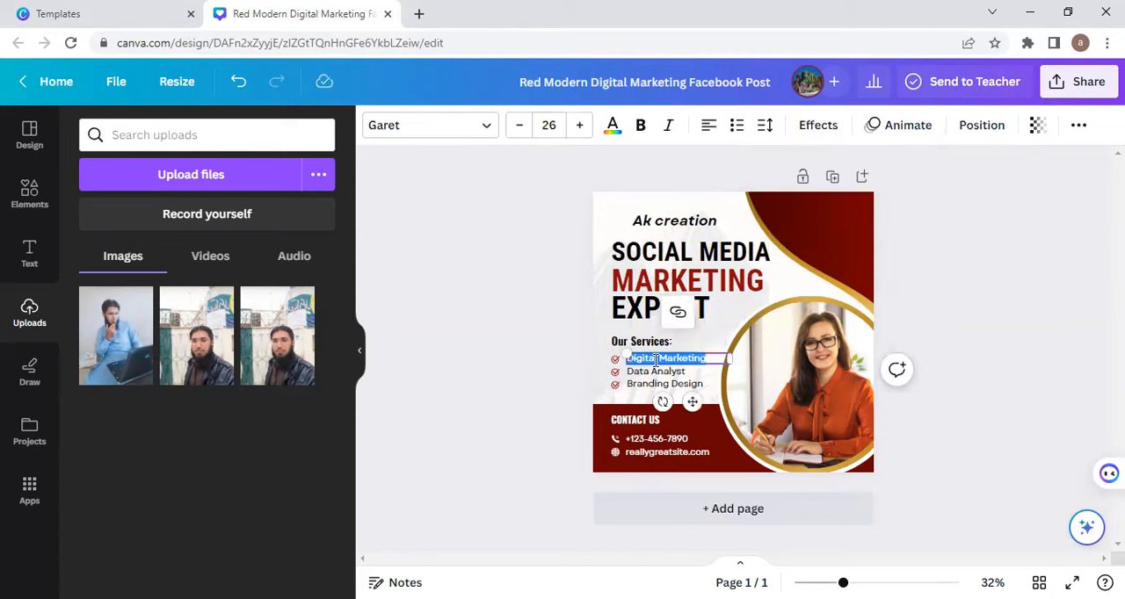
type("S")
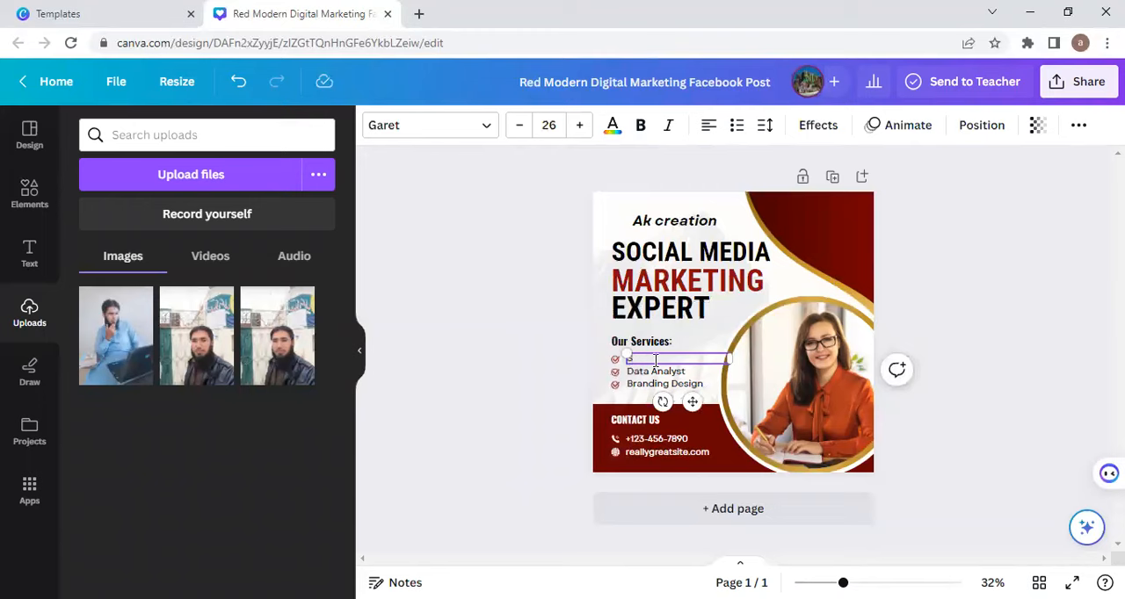
type("oc")
key("BackSpace")
key("BackSpace")
key("BackSpace")
key("BackSpace")
key("BackSpace")
key("BackSpace")
key("BackSpace")
key("BackSpace")
key("BackSpace")
key("BackSpace")
key("BackSpace")
type("Faceb")
key("BackSpace")
key("BackSpace")
type("Adss")
Step: Replace the second service, "Data Analyst", with "FB Acounts management"
double_click(655, 371)
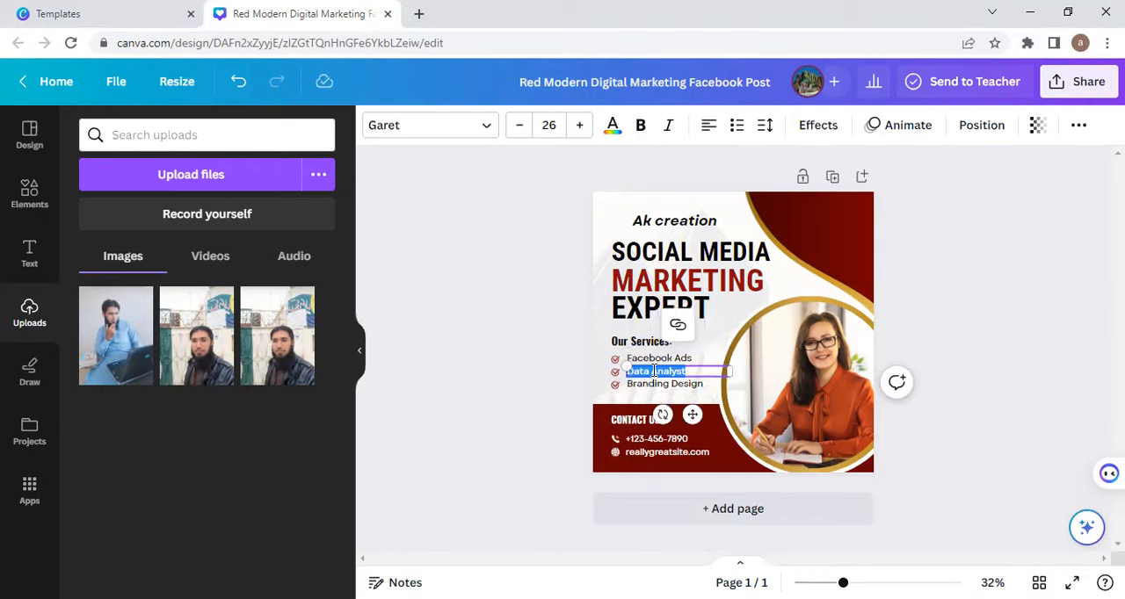
key("BackSpace")
type("B")
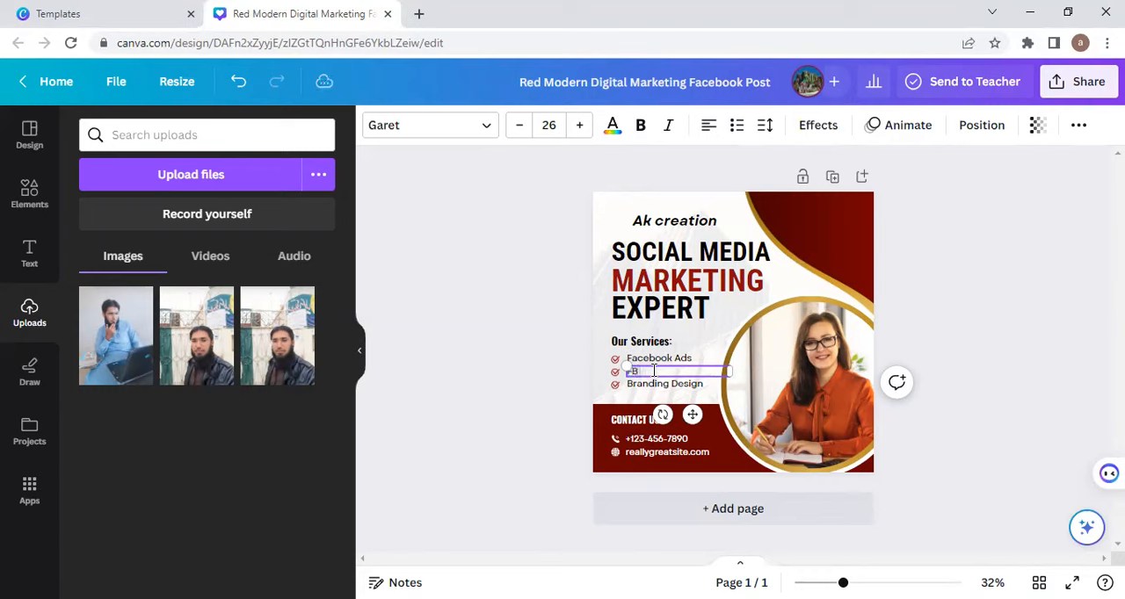
type(" Acounts management")
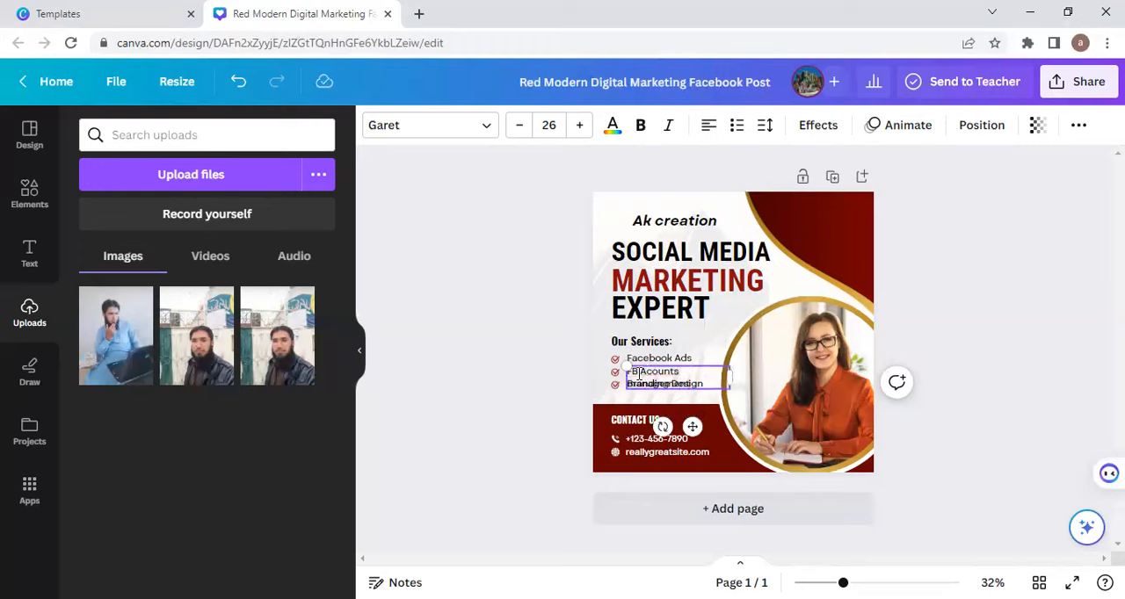
Step: Widen the second service's text box to fit one line and correct its spelling to "FB Accounts management"
left_click_drag(730, 375, 758, 373)
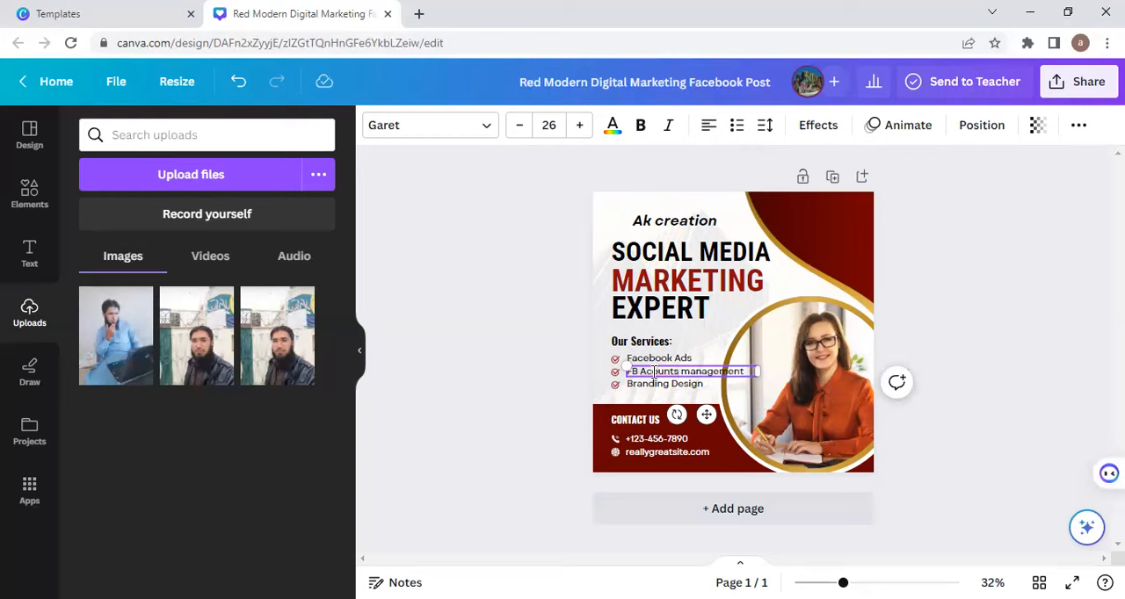
type("c")
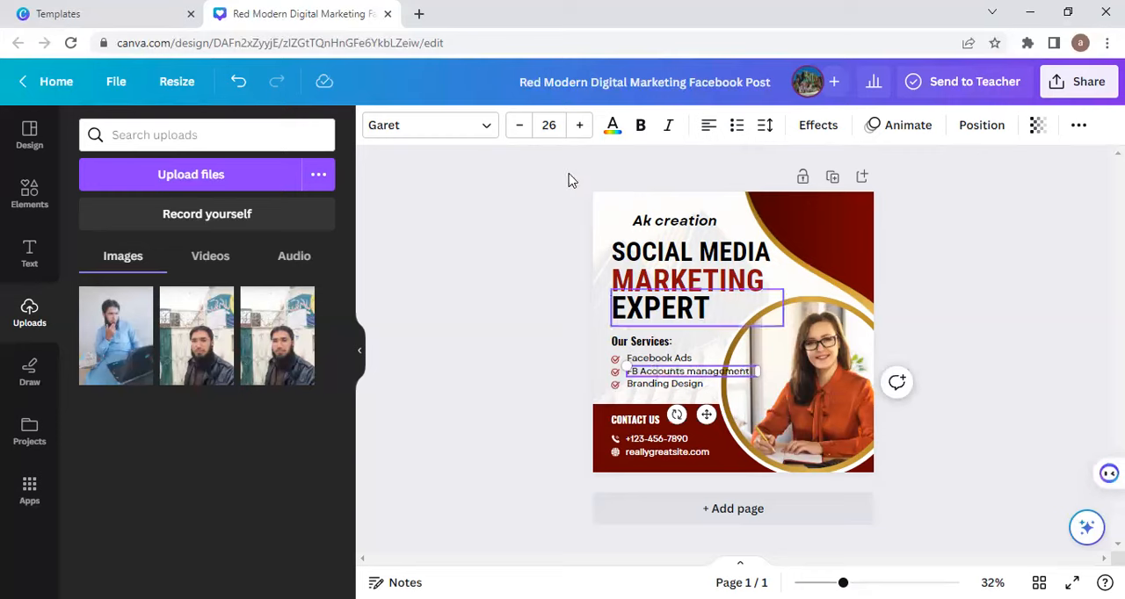
Step: Reduce the font size of "FB Accounts management" to 18 and make it bold
left_click(522, 131)
left_click(522, 131)
left_click(522, 131)
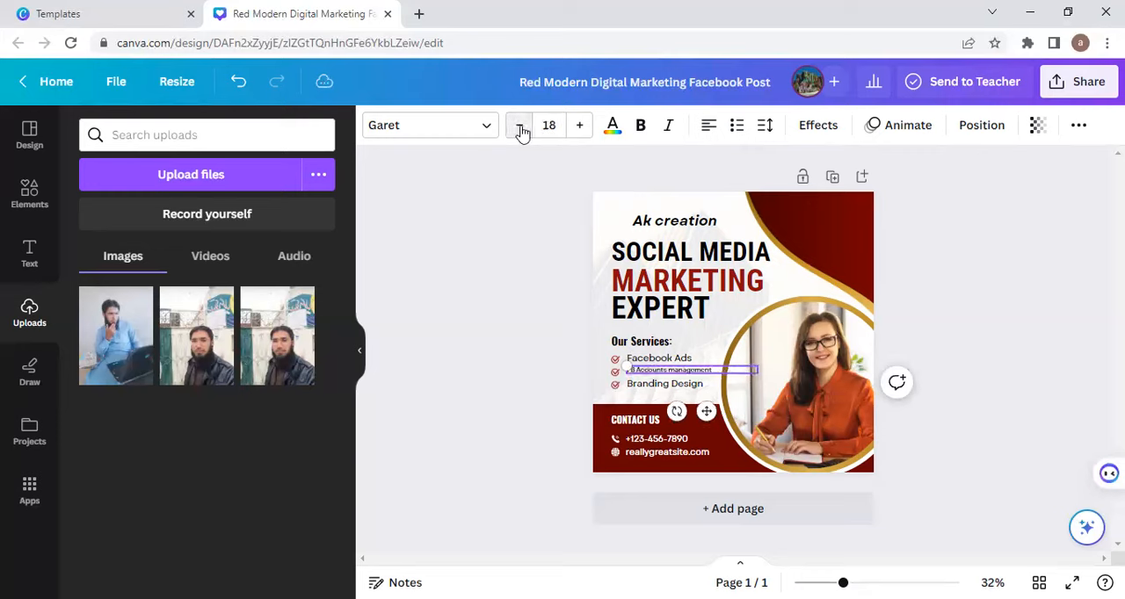
left_click(641, 128)
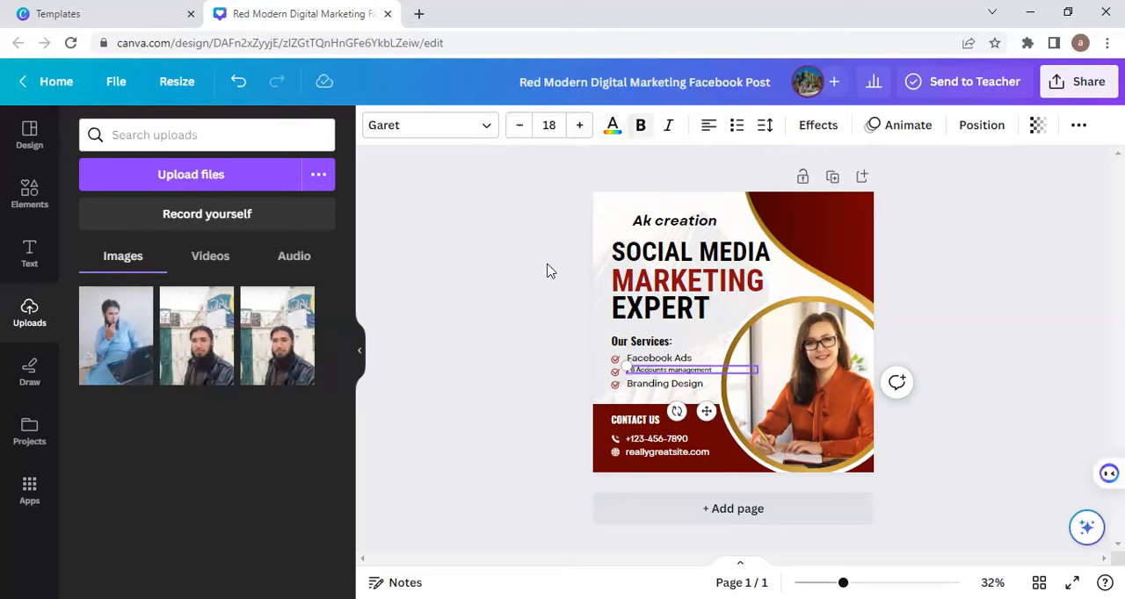
left_click(546, 271)
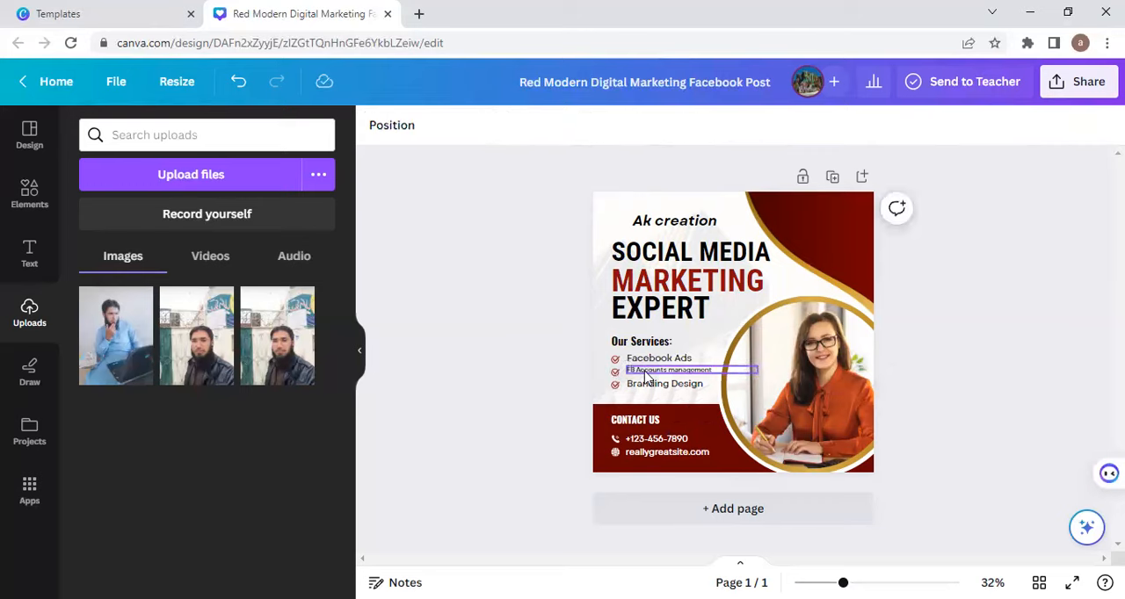
left_click(644, 367)
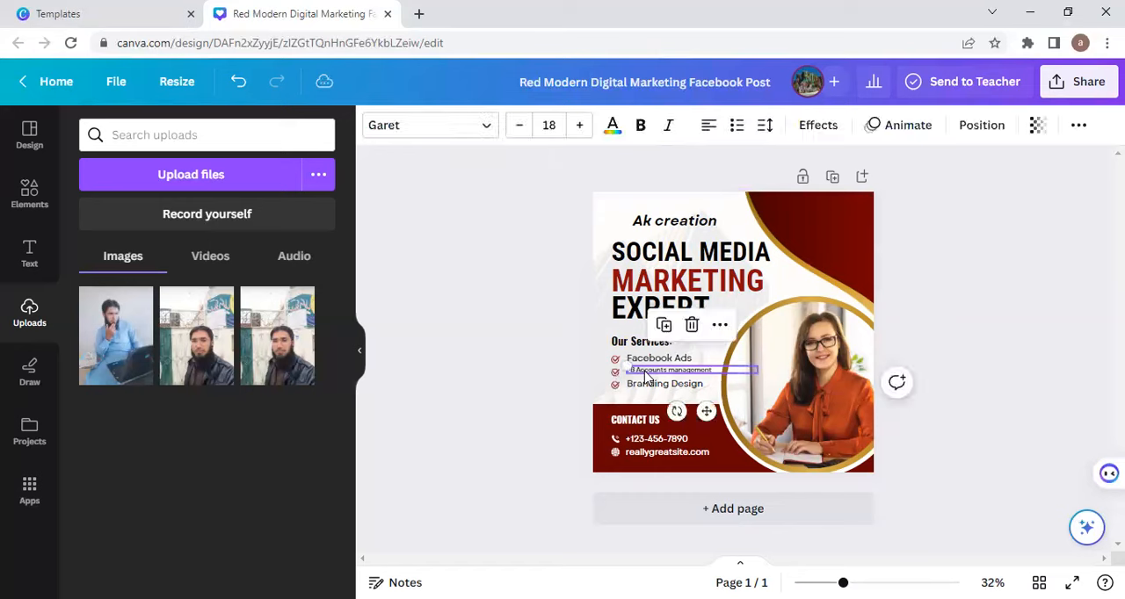
left_click(640, 128)
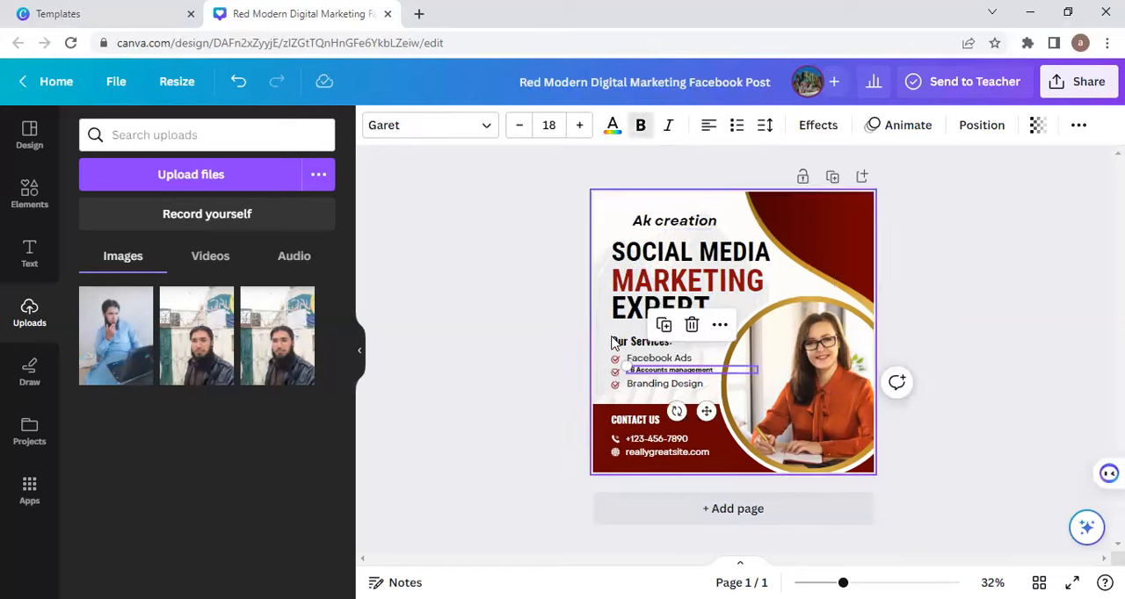
Step: Nudge the "Facebook Ads" line slightly up and to the right, and set the "FB Accounts management" font size to 21
left_click(639, 361)
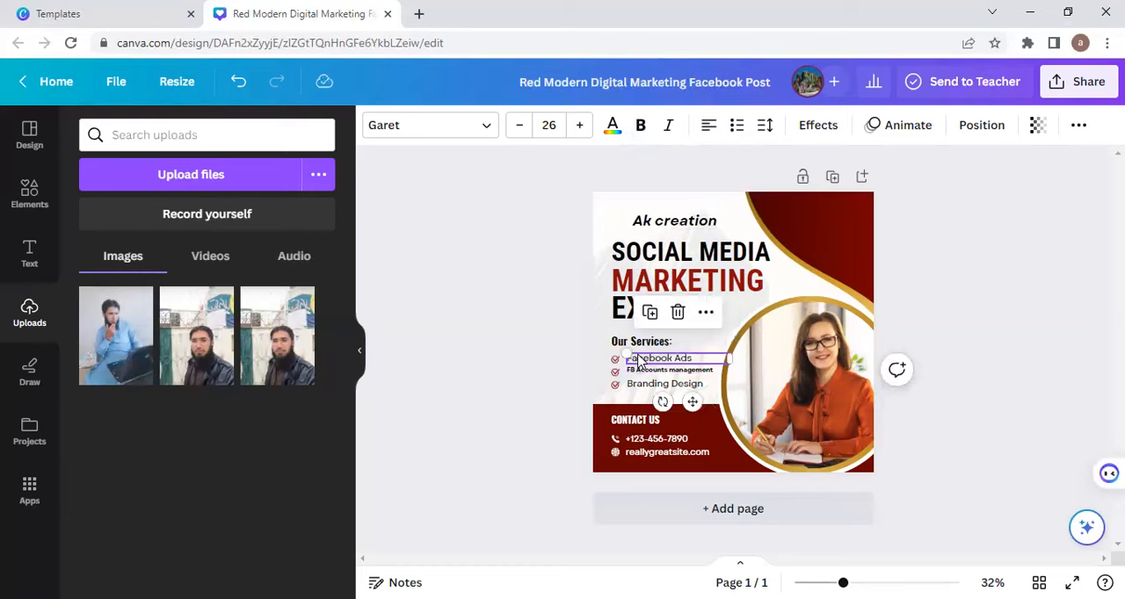
left_click_drag(639, 360, 641, 353)
left_click(647, 376)
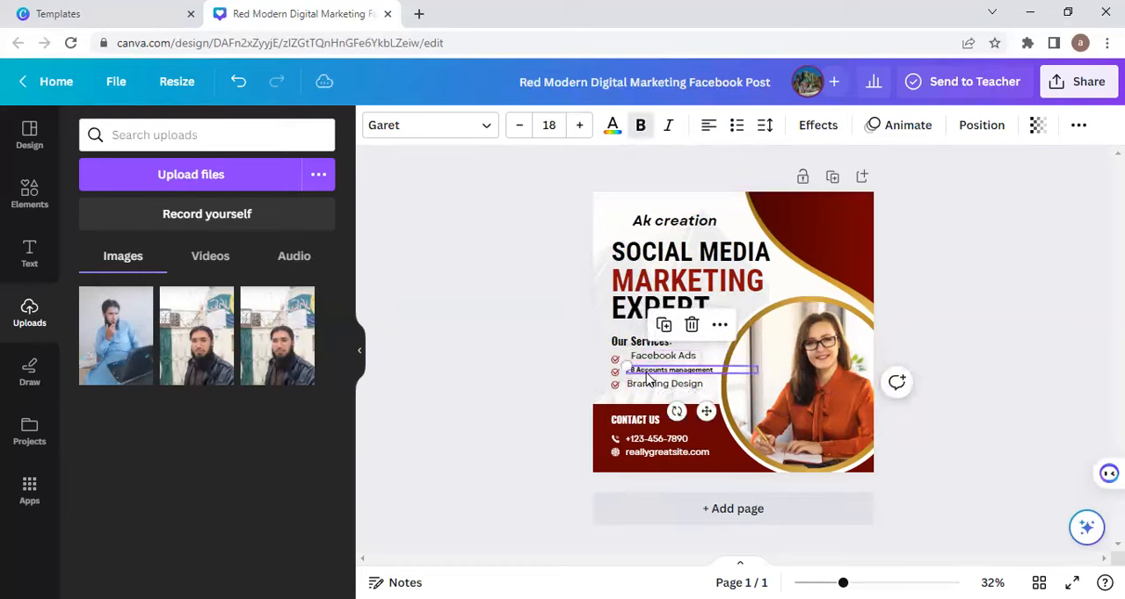
left_click(579, 125)
left_click(578, 125)
left_click(578, 125)
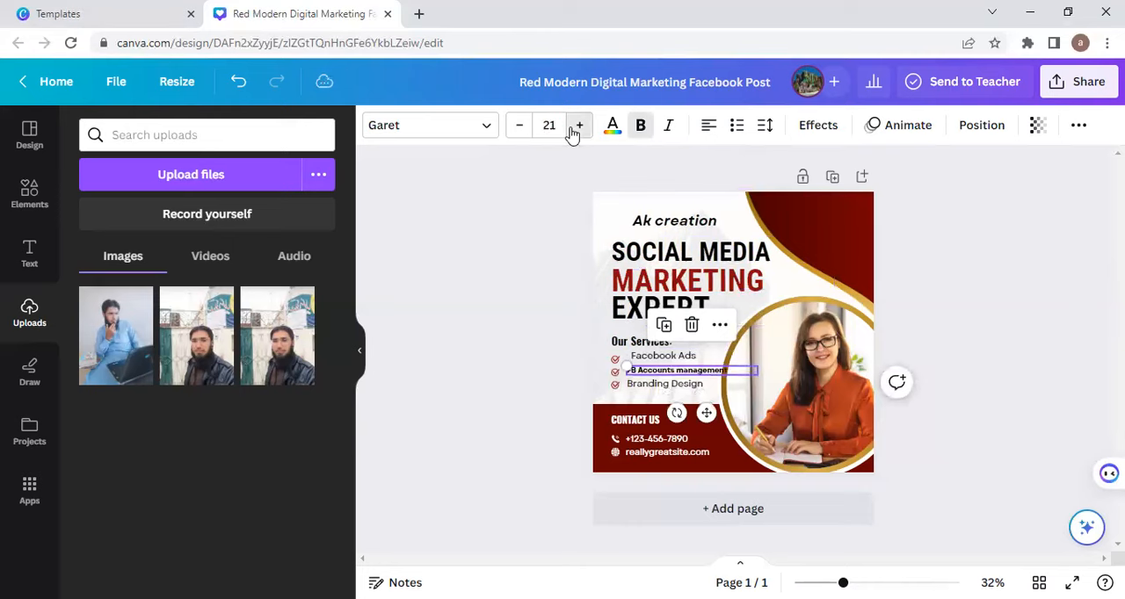
Step: Insert a line break before "management" so the second service spans two lines
left_click(675, 370)
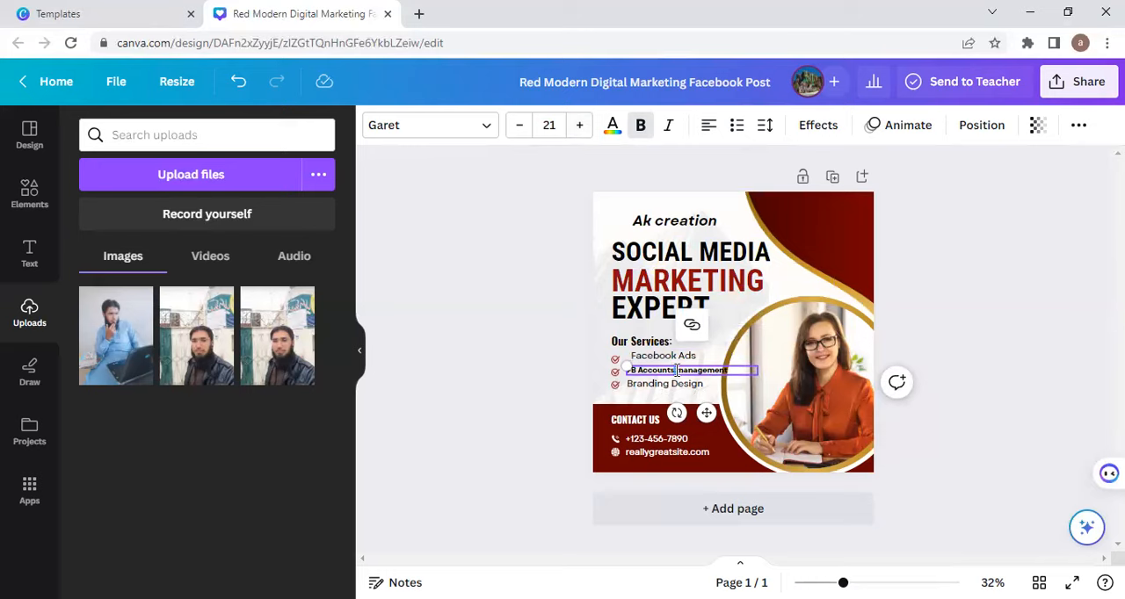
key("Return")
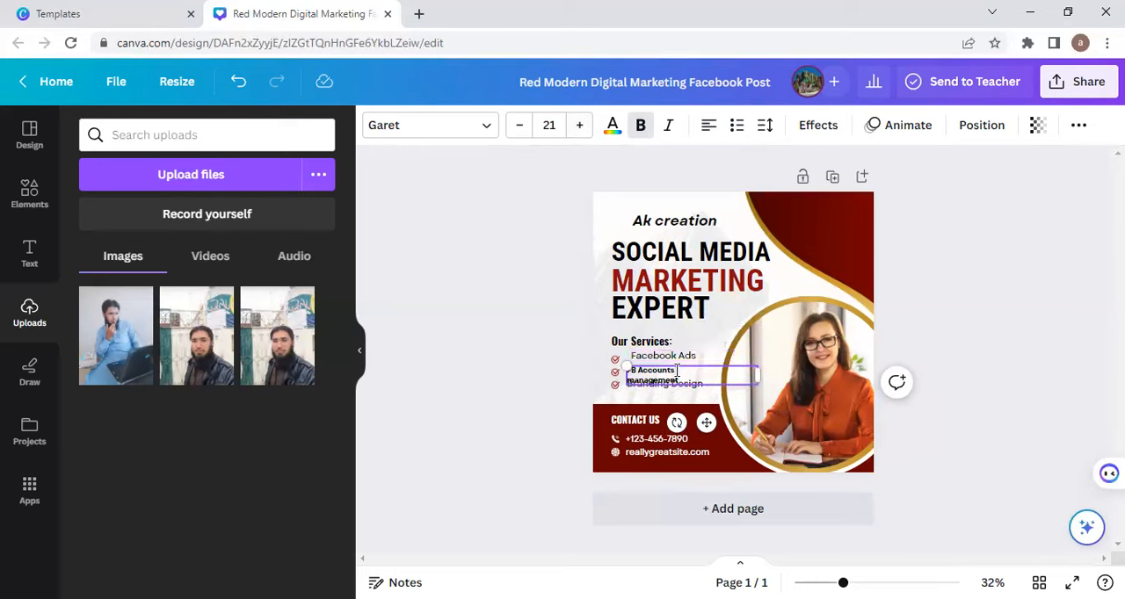
left_click(548, 375)
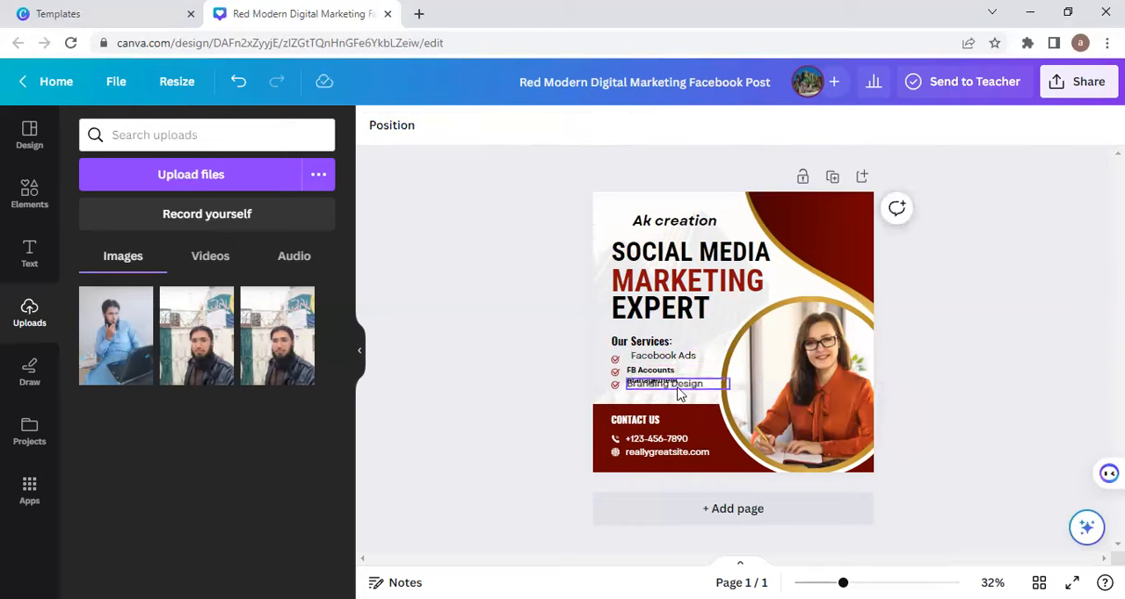
Step: Move "Branding Design" down below the two-line service and shift the "FB Accounts management" block slightly up and to the right
left_click(678, 390)
left_click_drag(678, 392, 671, 397)
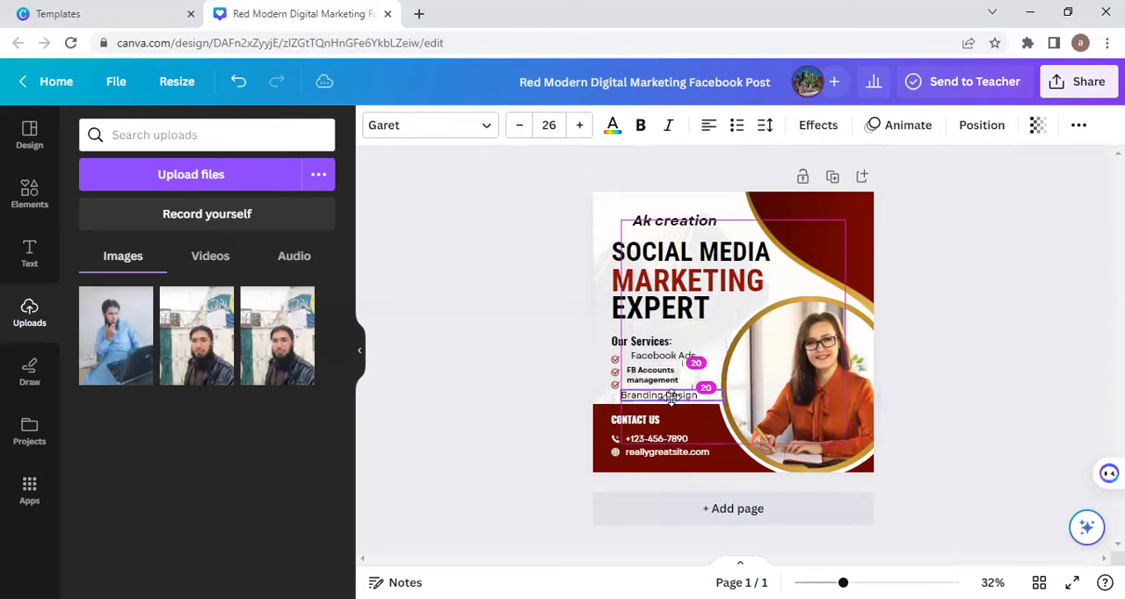
left_click(661, 379)
left_click_drag(662, 378, 666, 374)
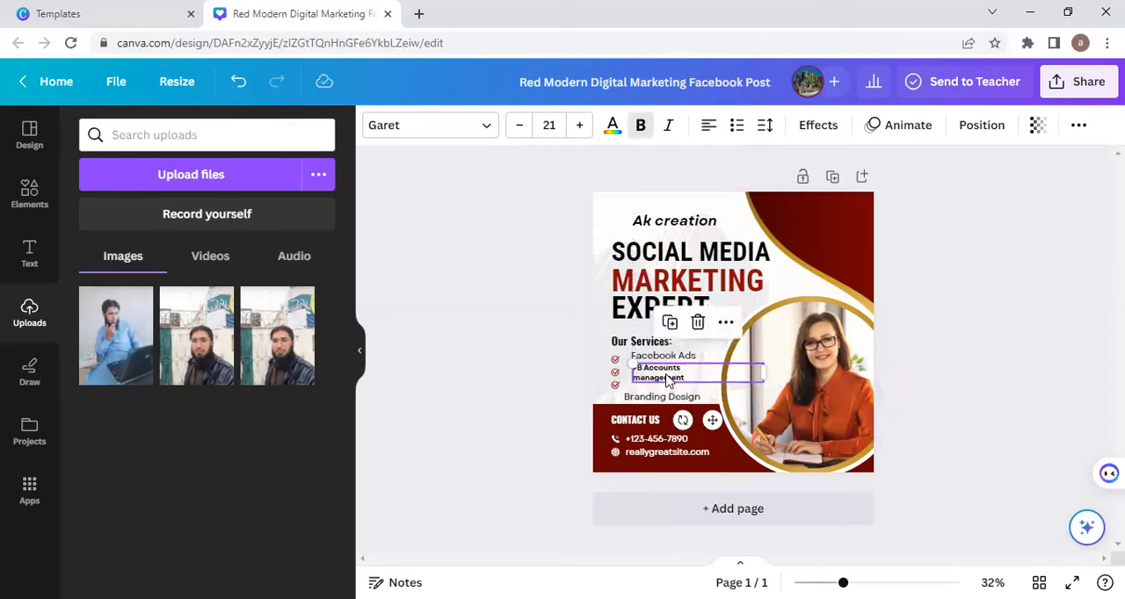
Step: Increase the font size of the "FB Accounts management" text to 25
left_click(576, 125)
left_click(575, 125)
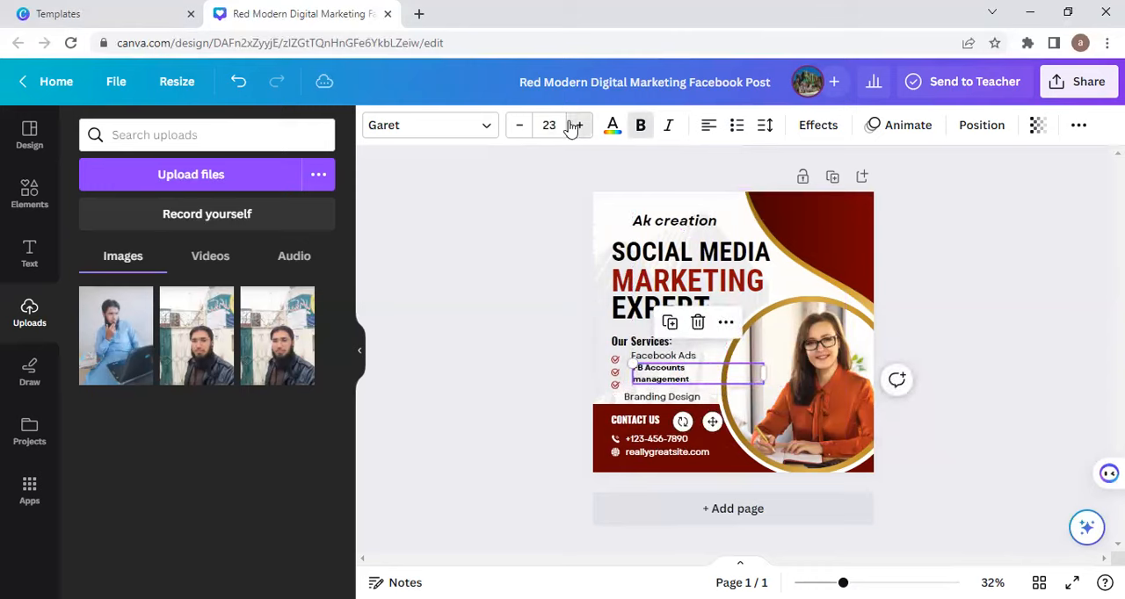
left_click(576, 124)
left_click(576, 125)
left_click(548, 124)
left_click(454, 243)
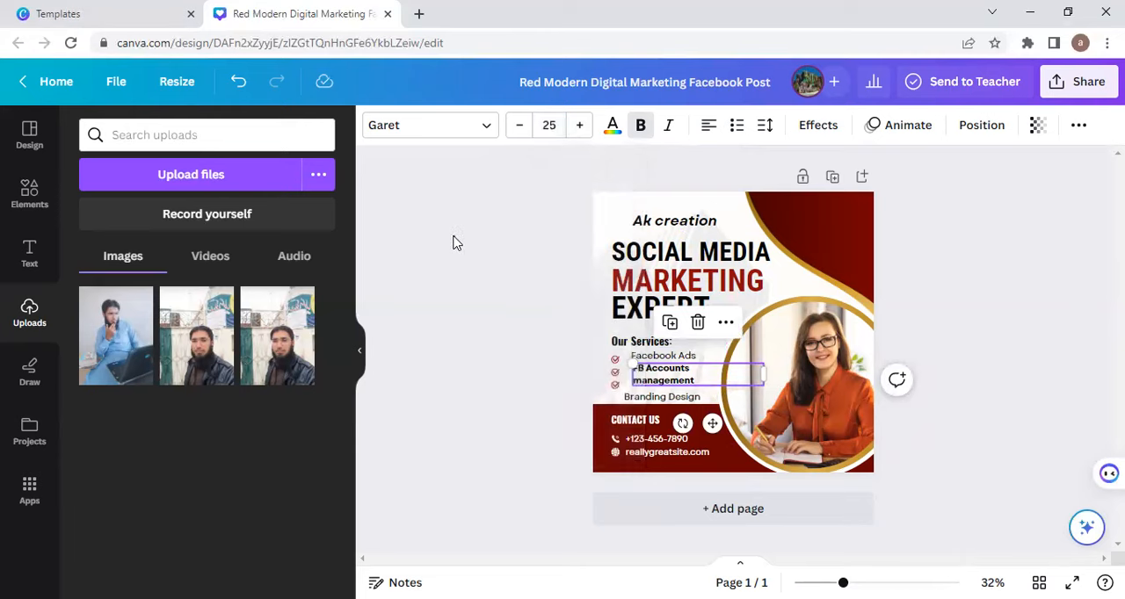
left_click(452, 243)
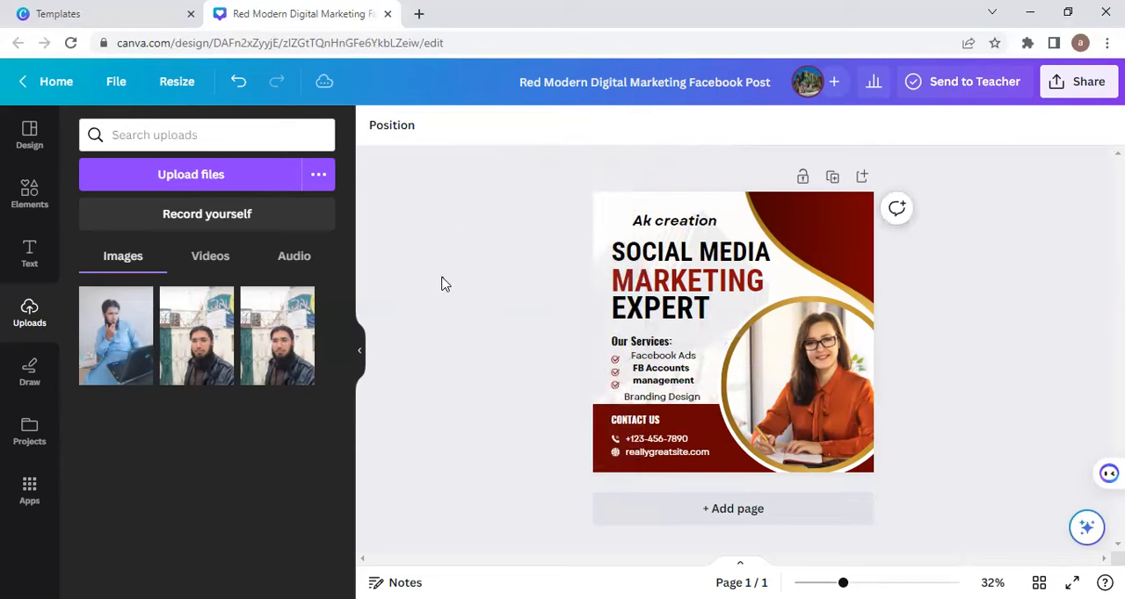
Step: Make the "Facebook Ads" service bold and delete the first tick icon in the services list
left_click(659, 363)
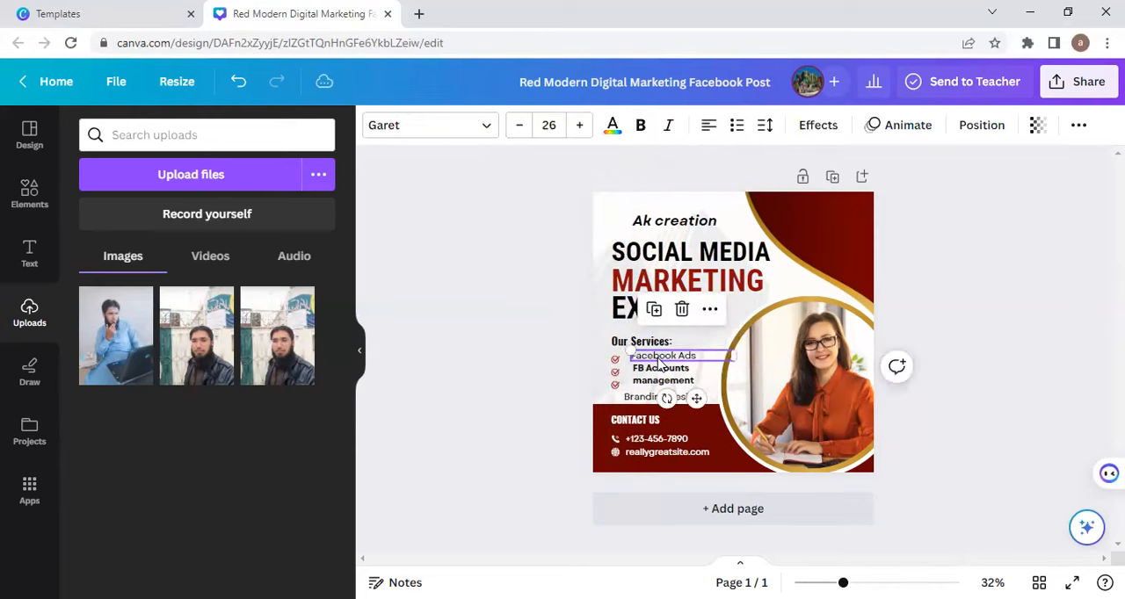
left_click(641, 126)
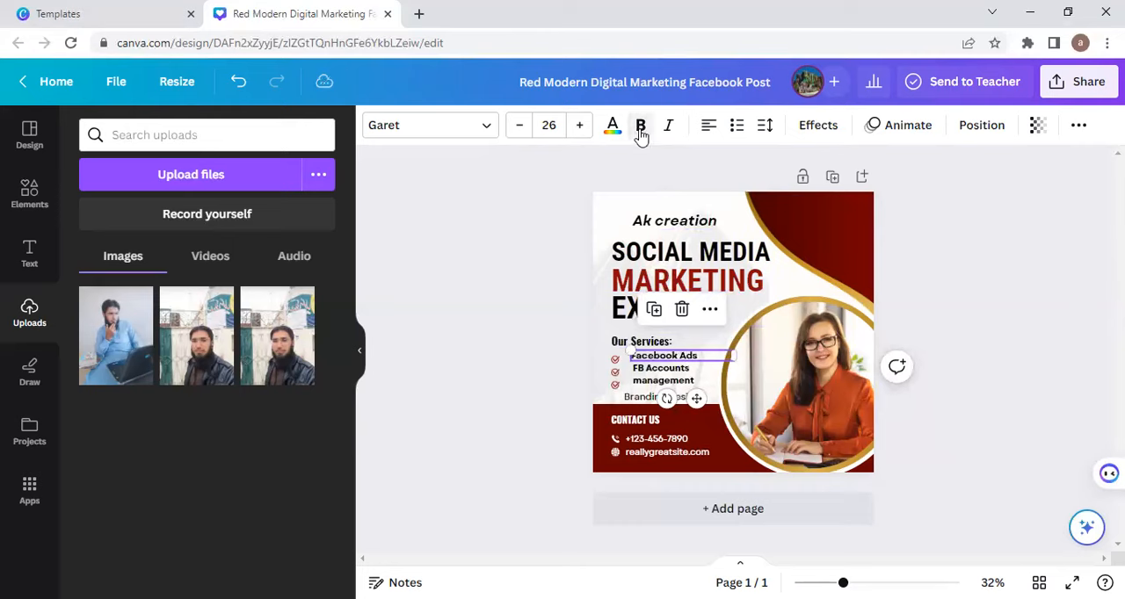
left_click(517, 320)
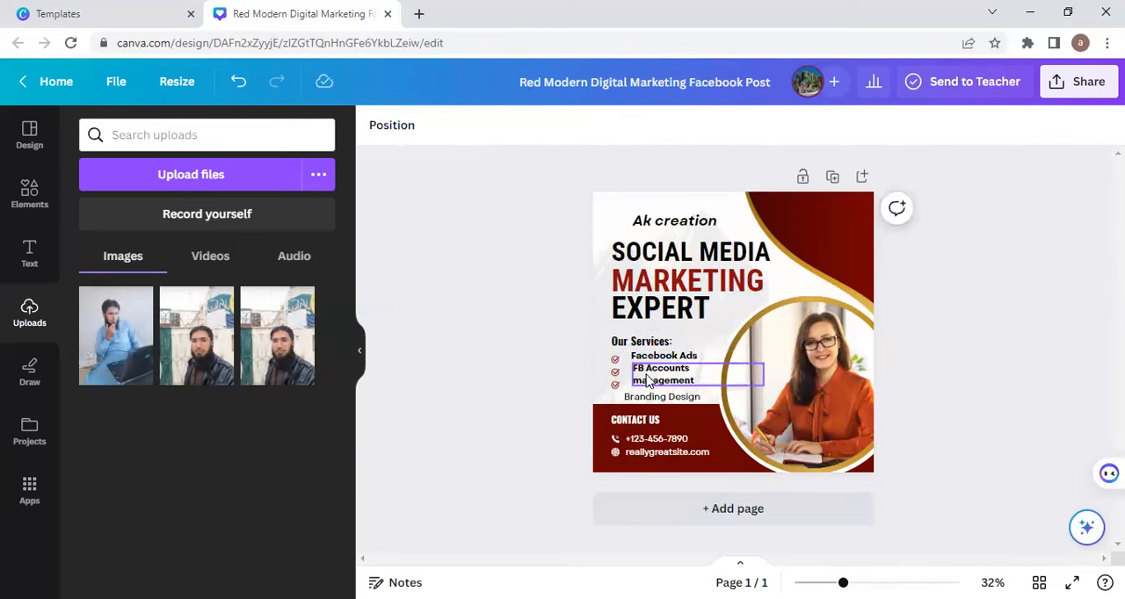
left_click(615, 363)
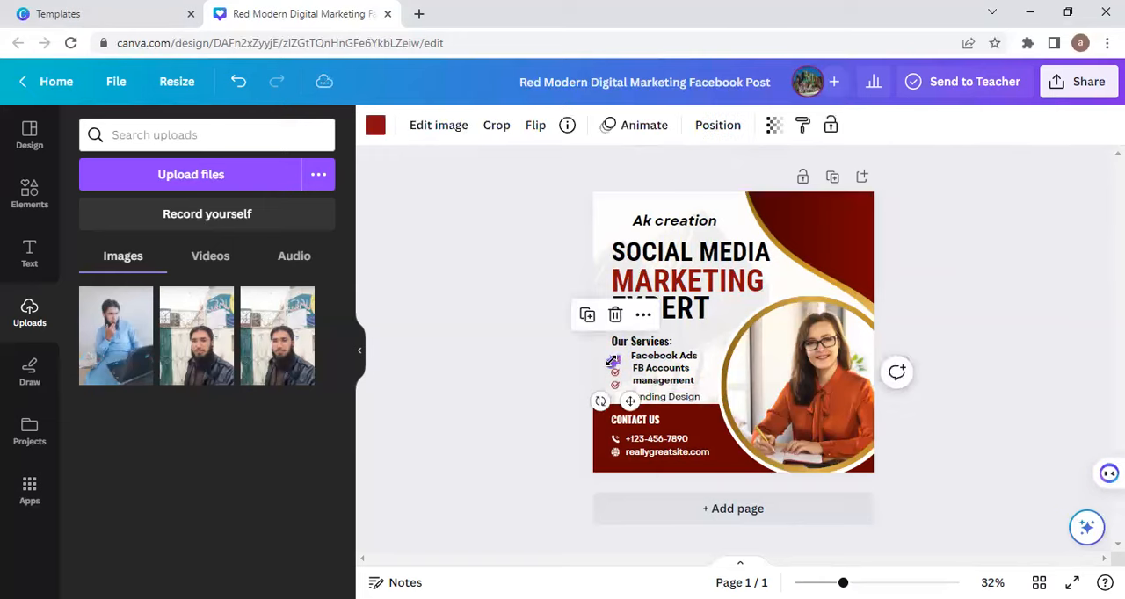
left_click(615, 316)
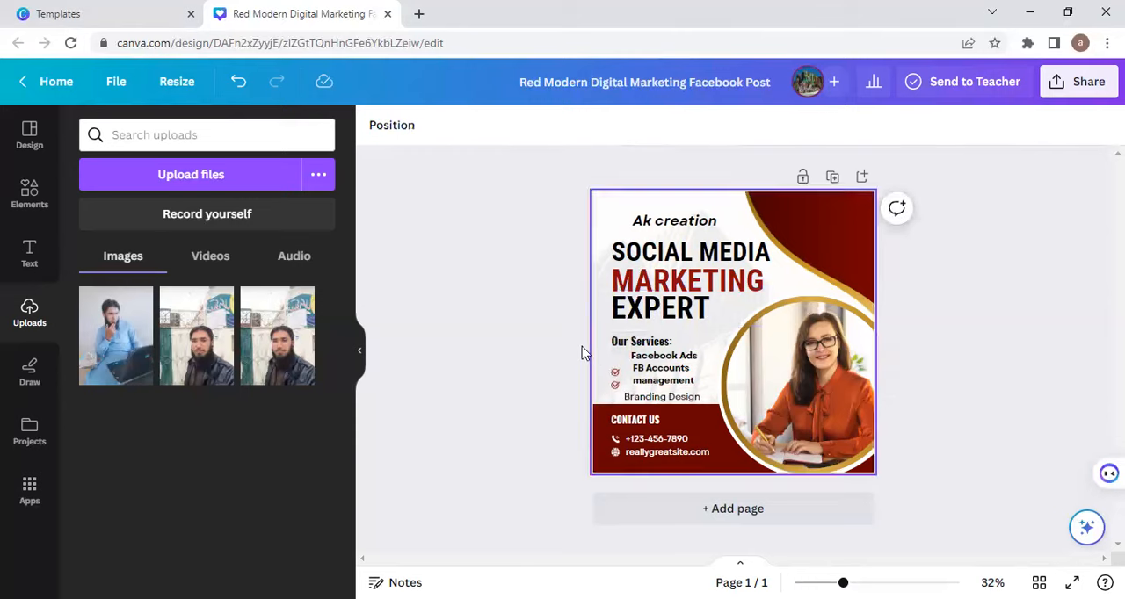
Step: Search the elements for "Arrow" and browse the photo results for a replacement bullet icon
left_click(30, 197)
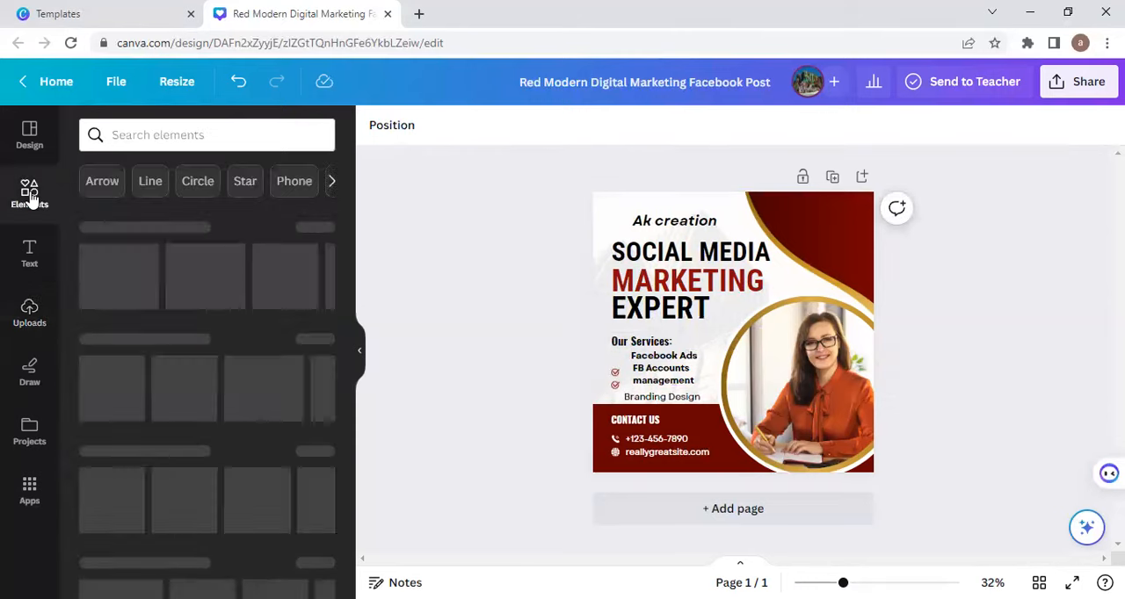
left_click(100, 182)
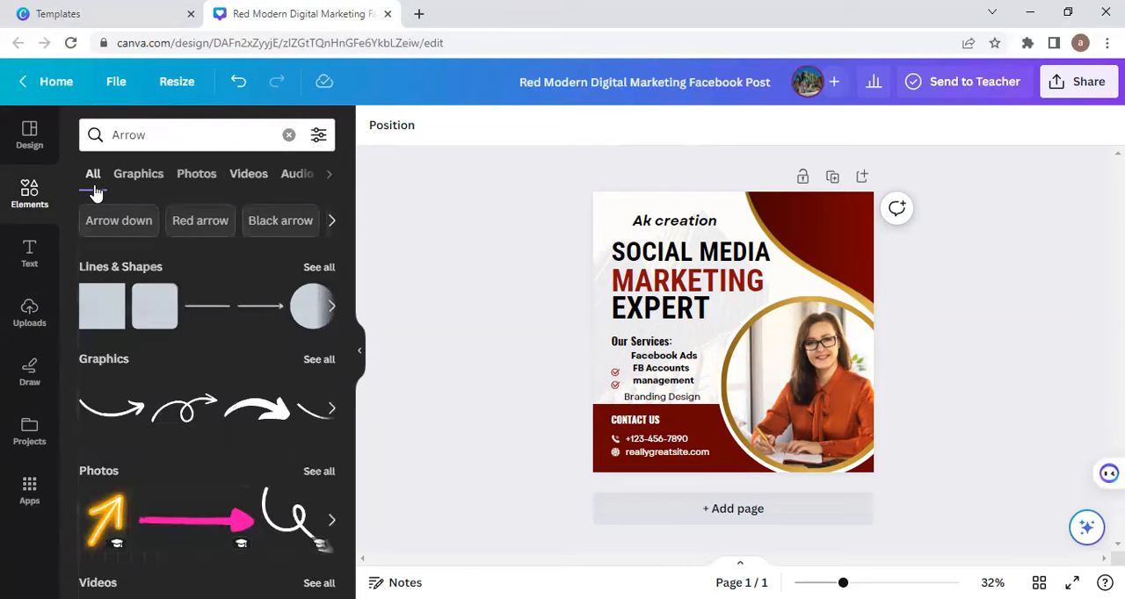
left_click(188, 176)
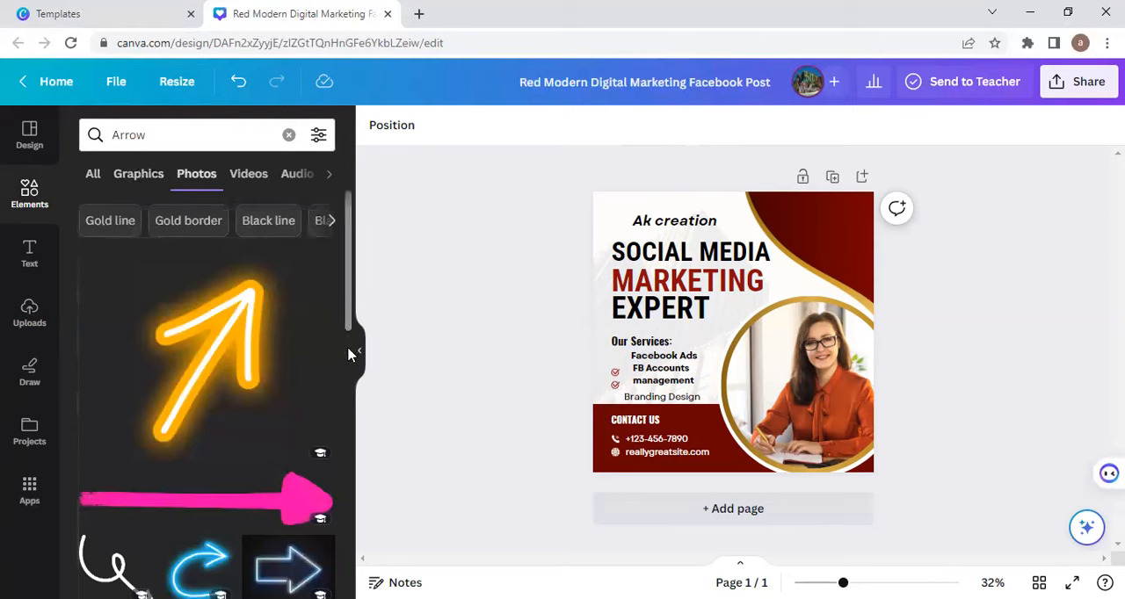
left_click_drag(349, 314, 345, 446)
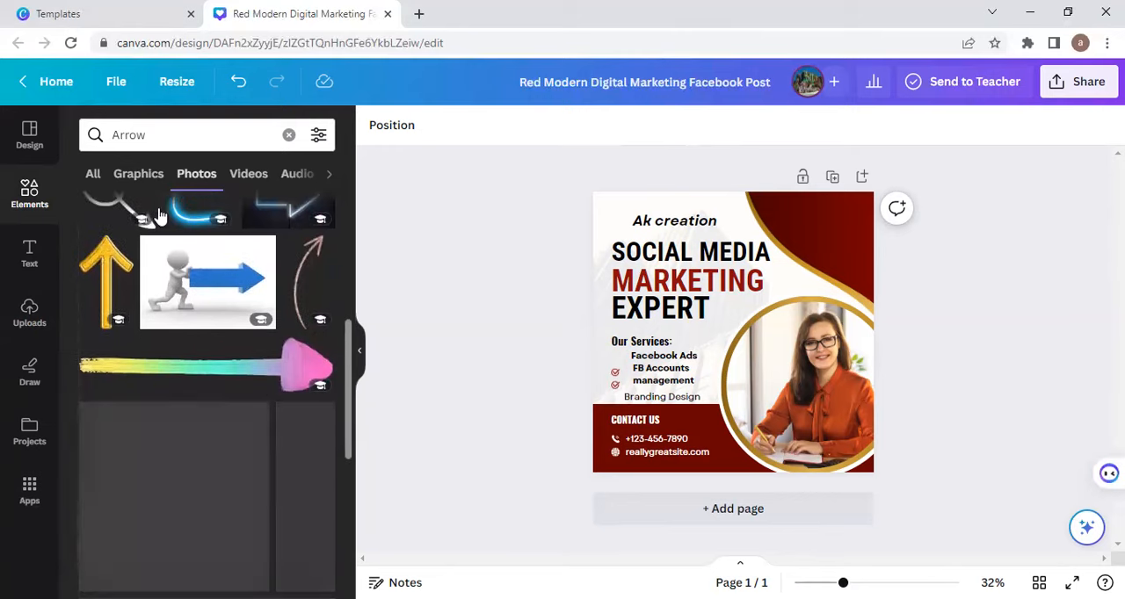
Step: Search the element photos for "stars"
left_click(143, 136)
key("BackSpace")
key("BackSpace")
key("BackSpace")
key("BackSpace")
type("star")
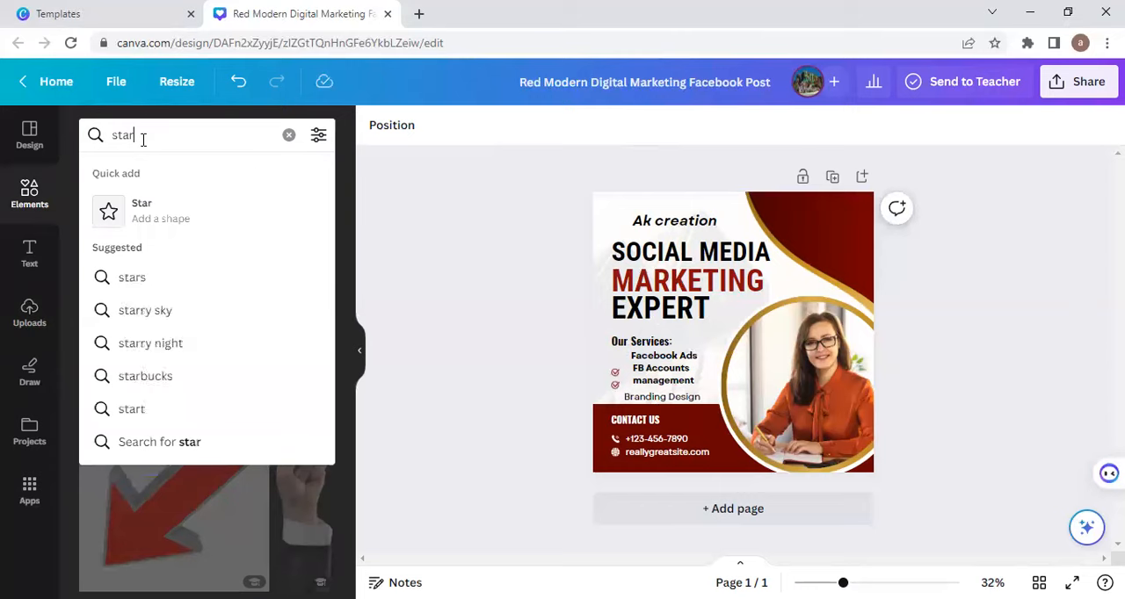
left_click(144, 278)
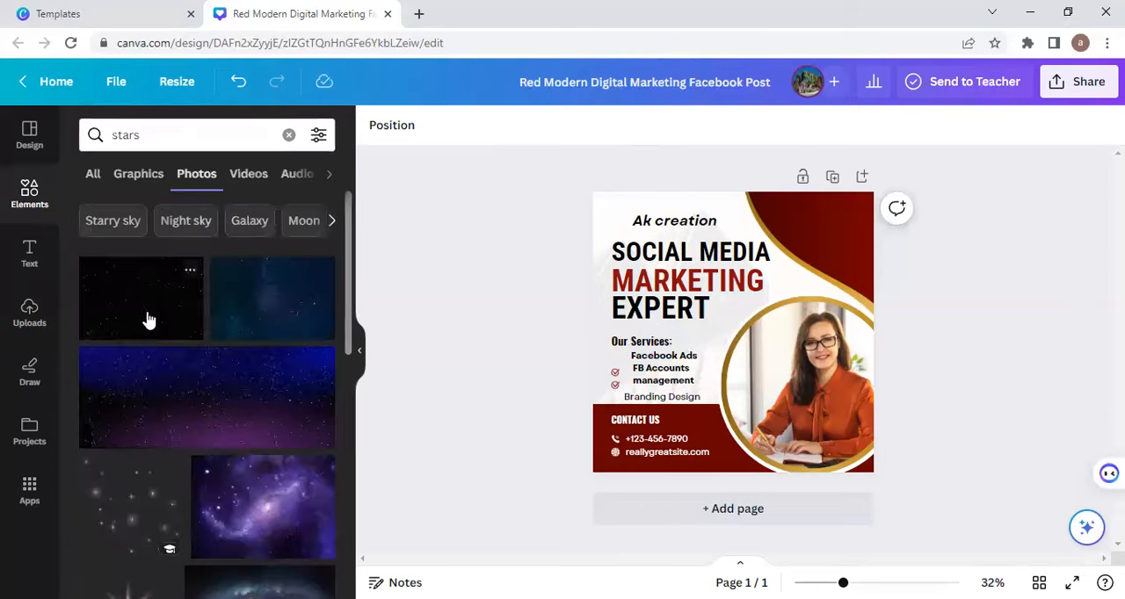
Step: Refine the element search to "single star" and look through the photo results
left_click(110, 136)
type("single")
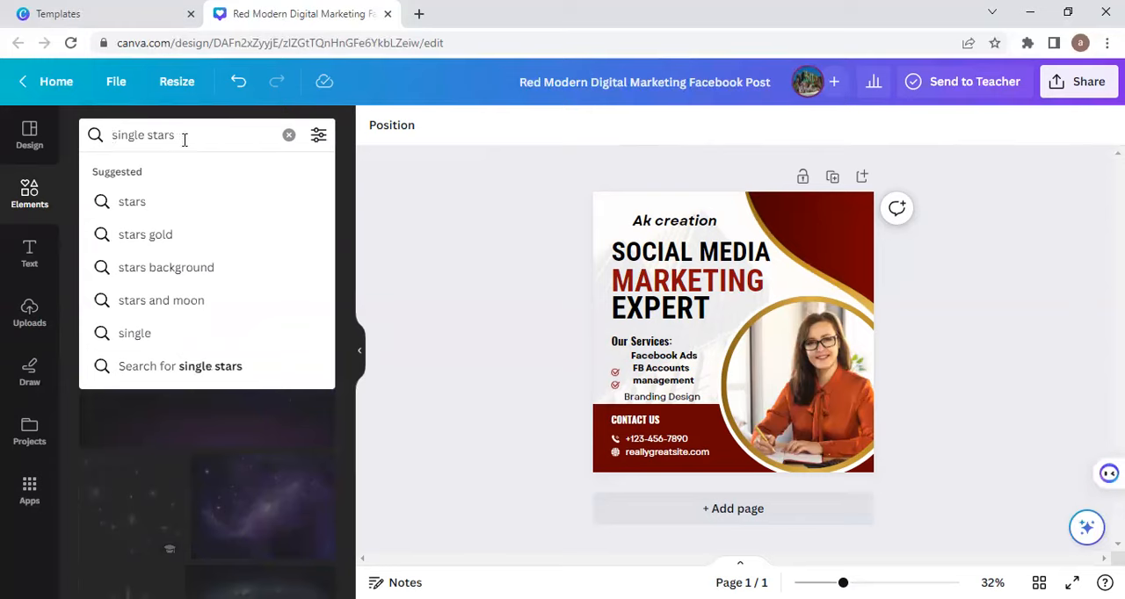
key("Return")
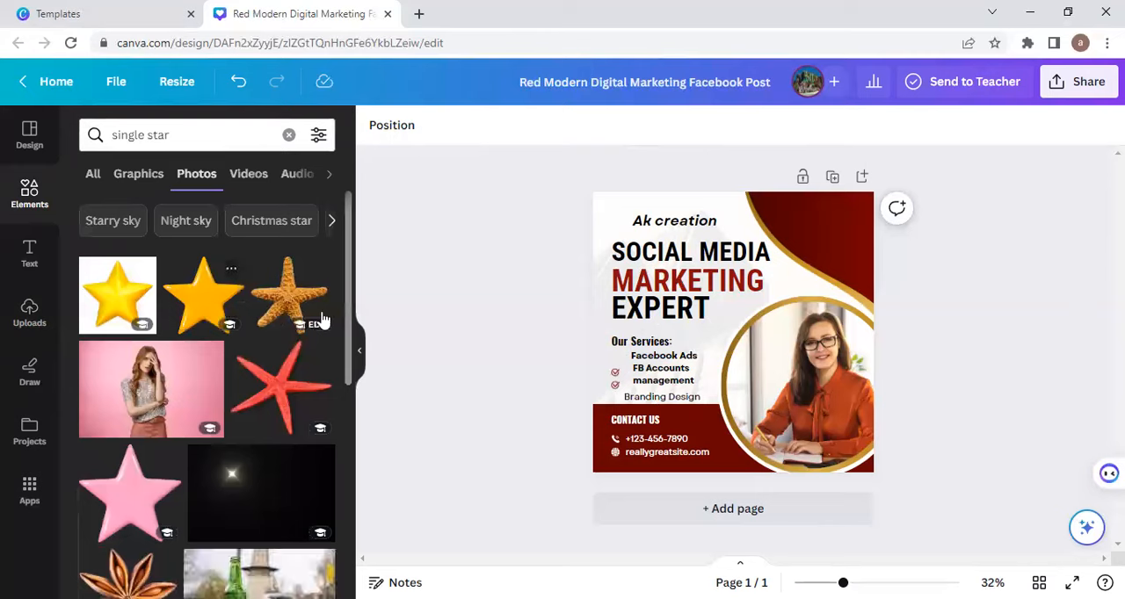
scroll(347, 309, "down", 3)
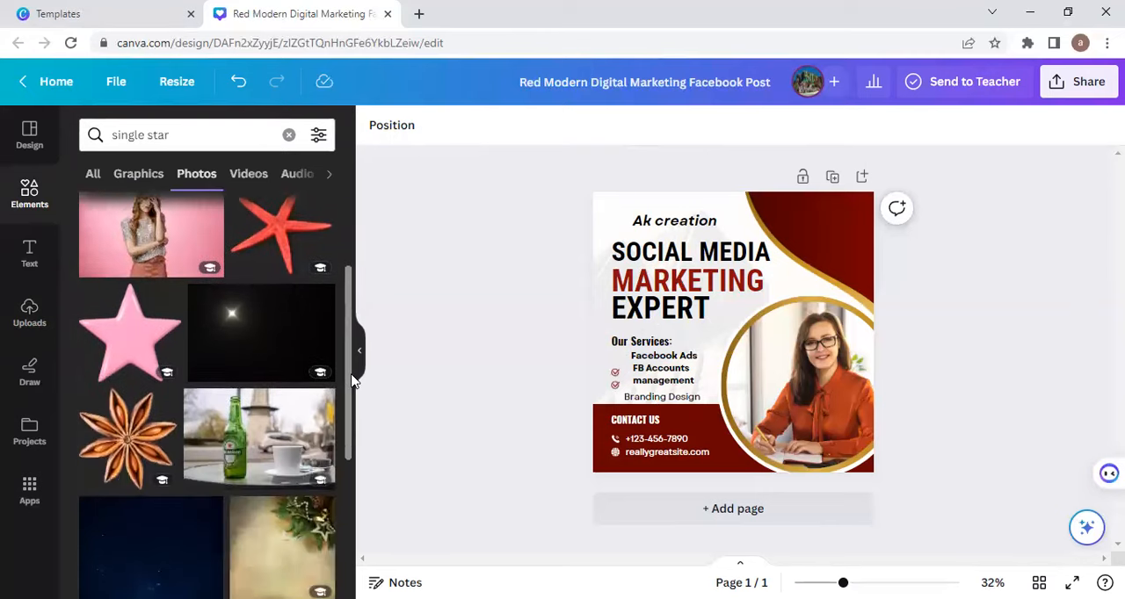
left_click(187, 134)
key("BackSpace")
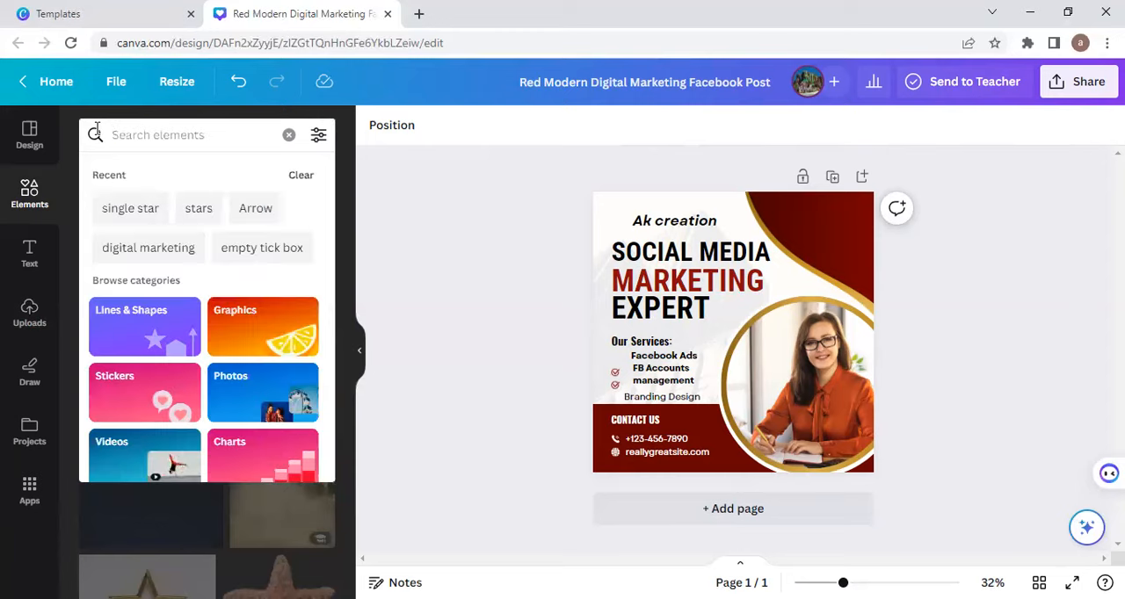
type("tre")
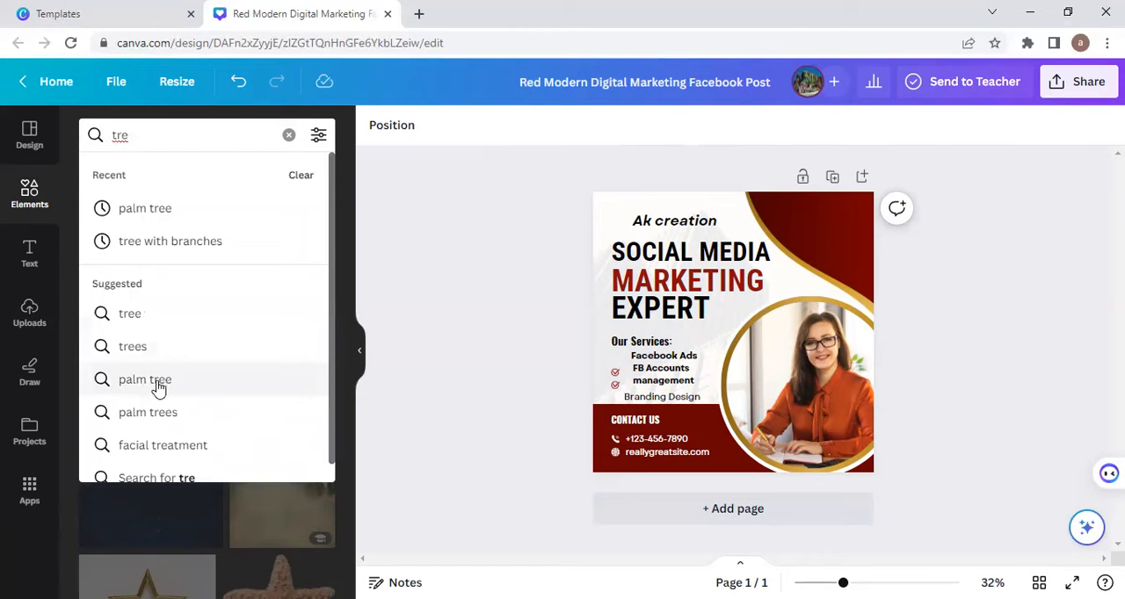
left_click(289, 138)
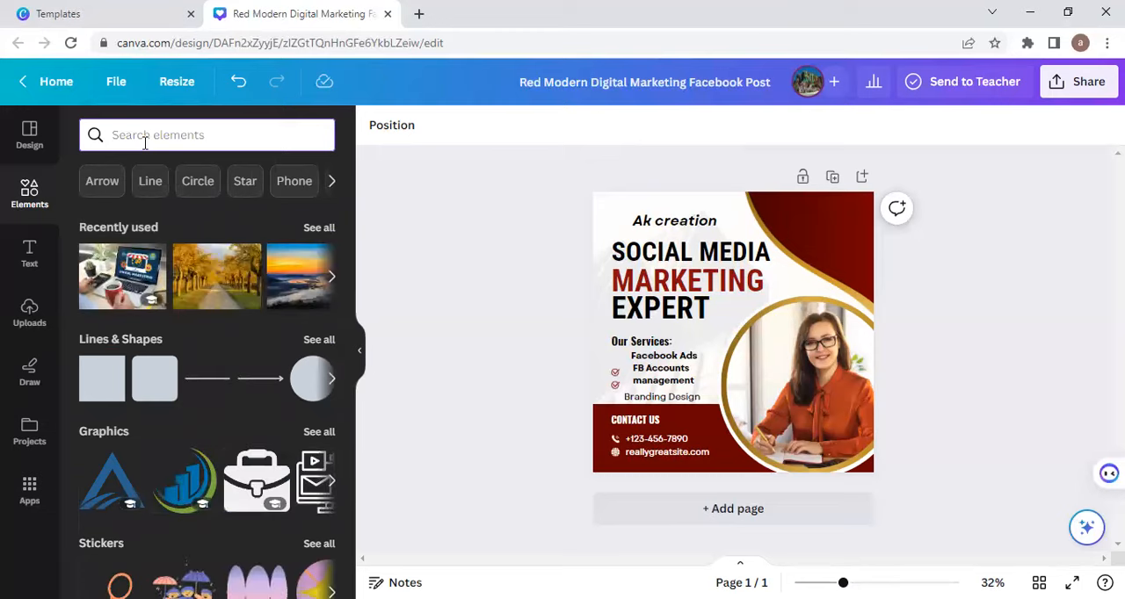
Step: Search the elements for "ceiling fan"
type("ceil")
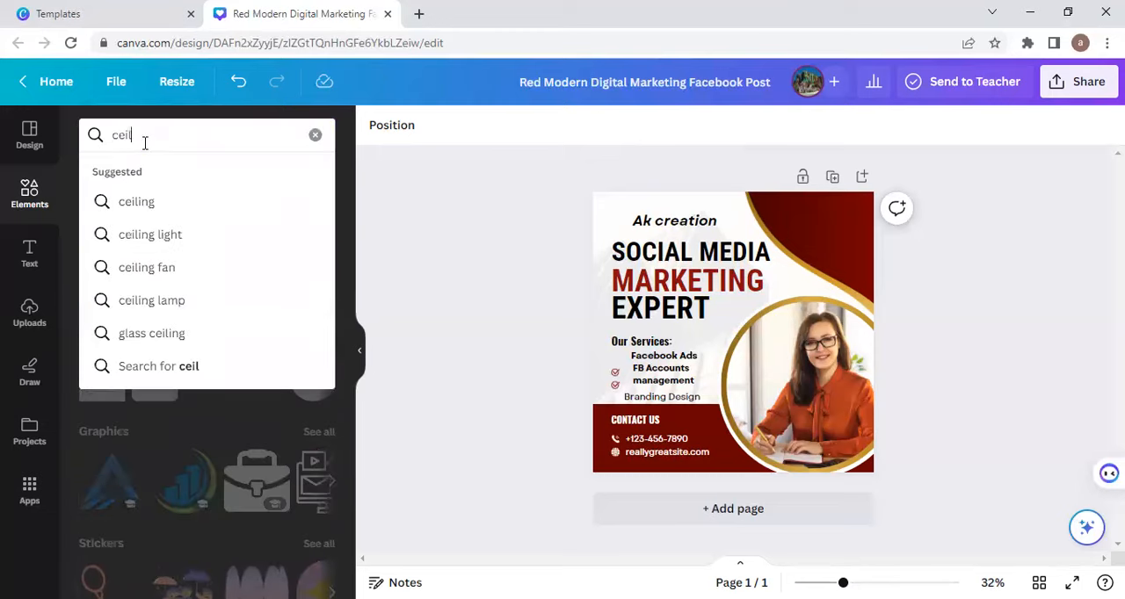
left_click(135, 267)
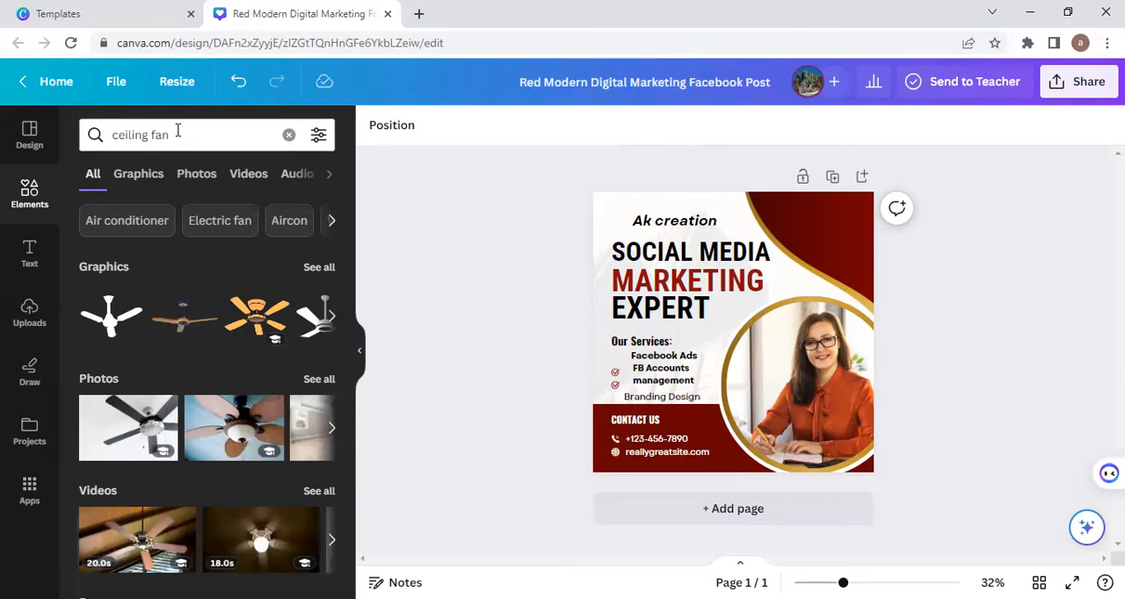
Step: Search the elements for "online store", try the photo of two laptops exchanging money and a shopping bag, and delete it
left_click_drag(177, 130, 111, 145)
key("BackSpace")
type("online")
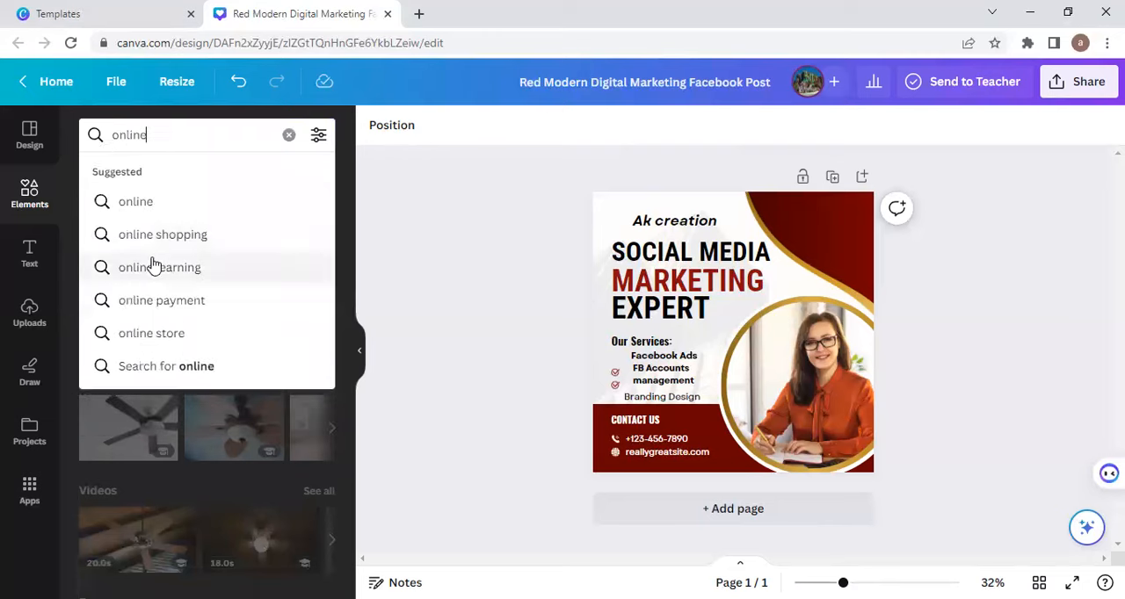
left_click(147, 334)
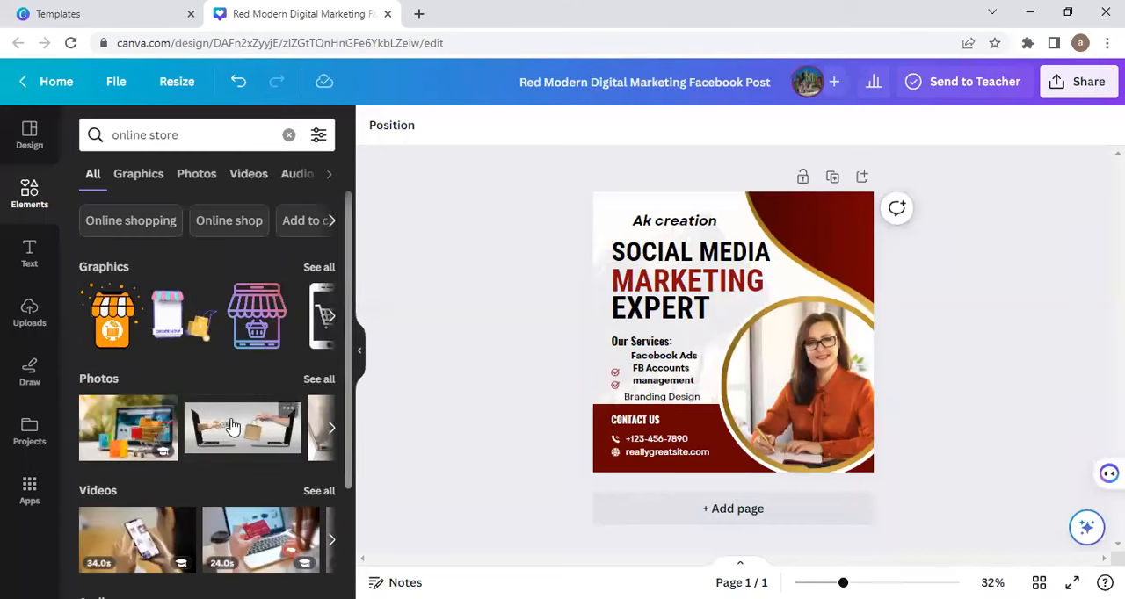
left_click(232, 426)
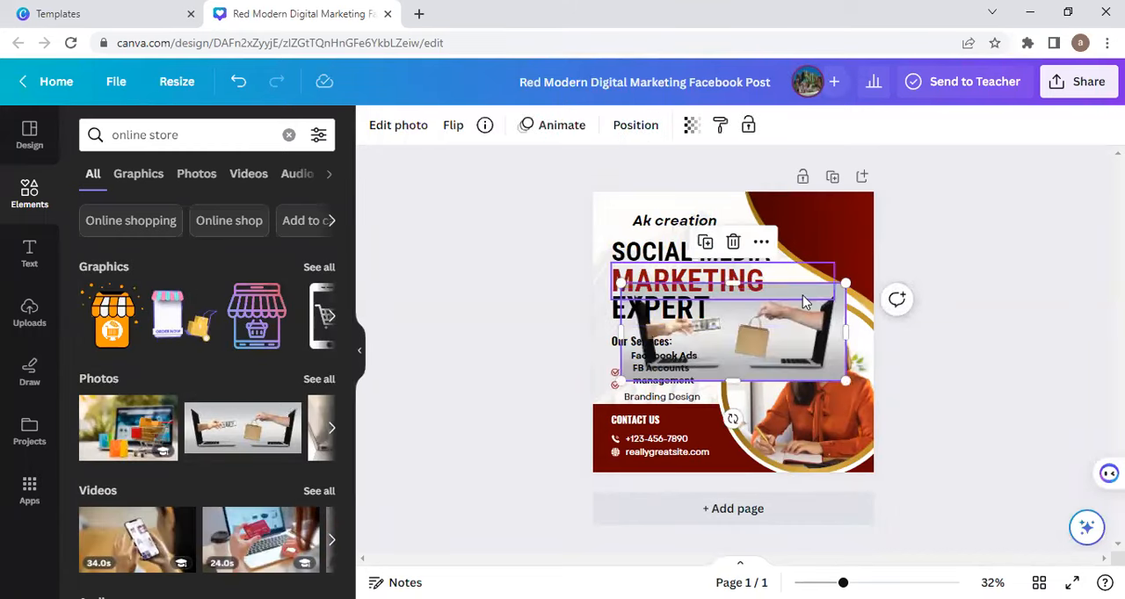
left_click(733, 244)
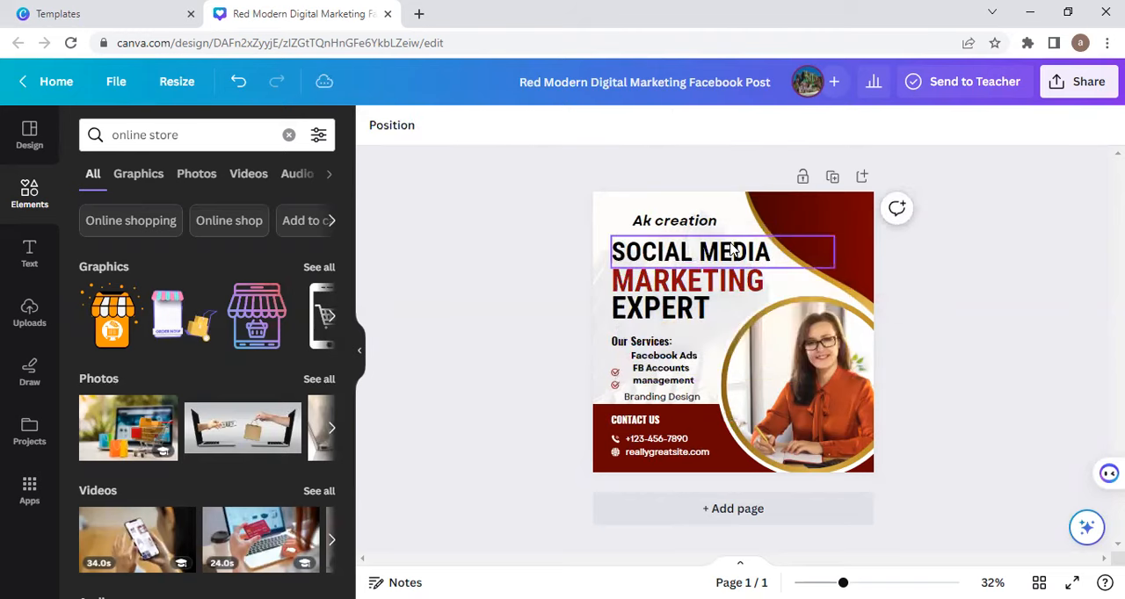
Step: Delete the two remaining red tick icons from the services list
left_click(615, 374)
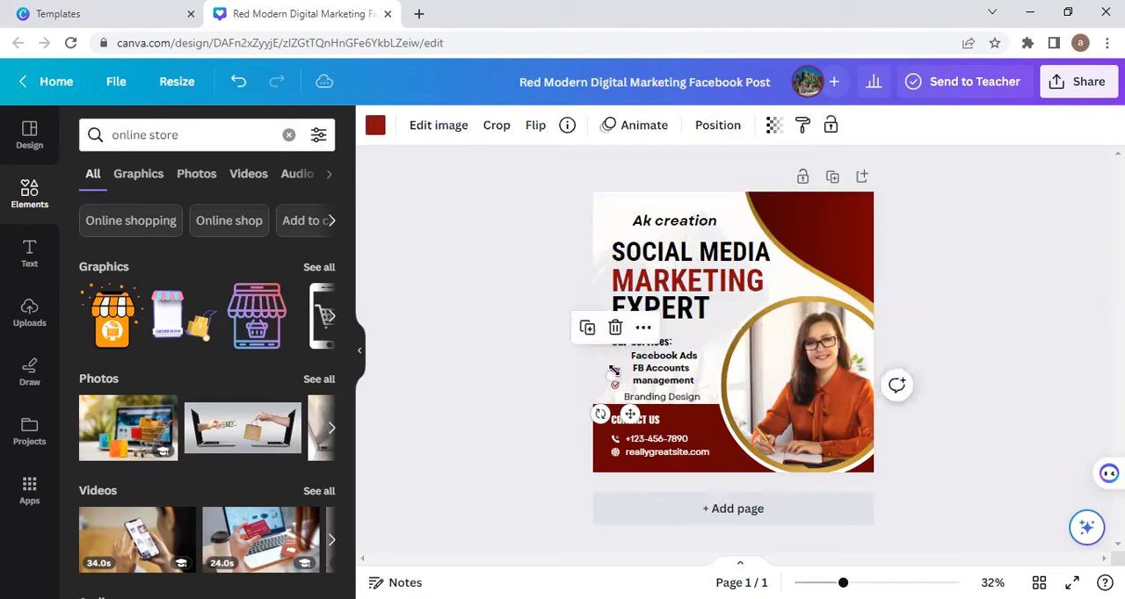
left_click(617, 328)
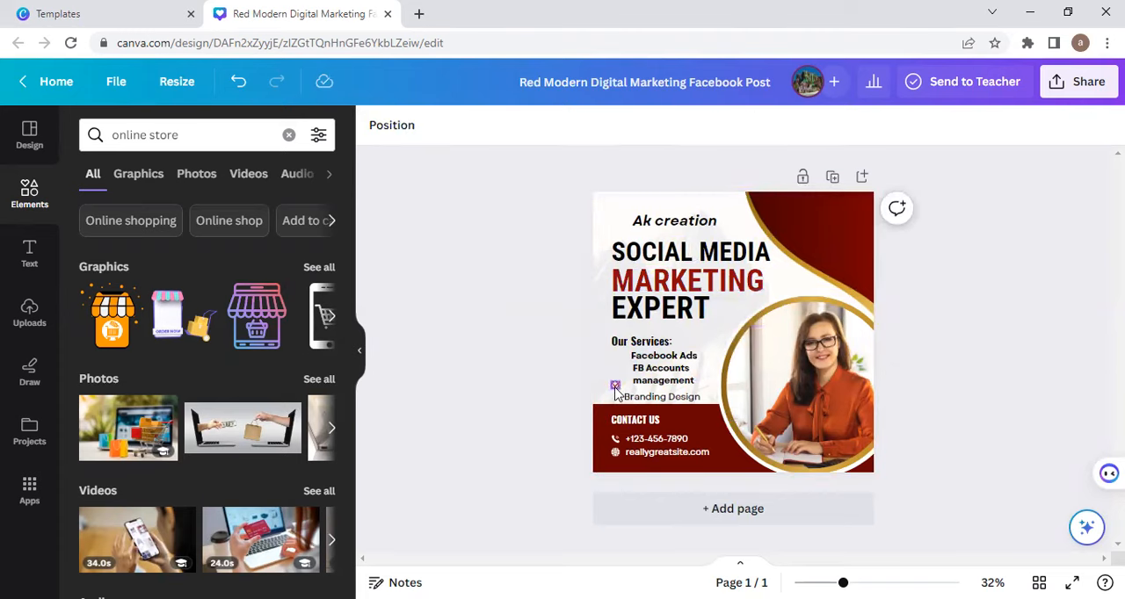
left_click(613, 387)
left_click(616, 340)
Step: Replace the element search with one for "tick"
left_click(179, 135)
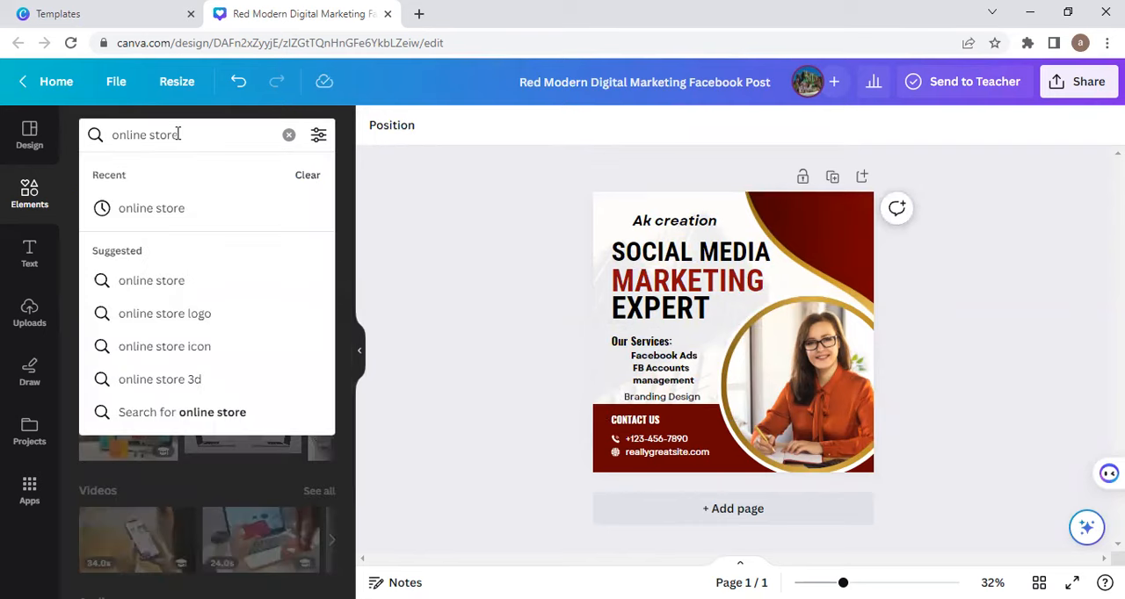
key("BackSpace")
key("BackSpace")
key("BackSpace")
key("BackSpace")
key("BackSpace")
key("BackSpace")
key("BackSpace")
key("BackSpace")
key("BackSpace")
key("BackSpace")
key("BackSpace")
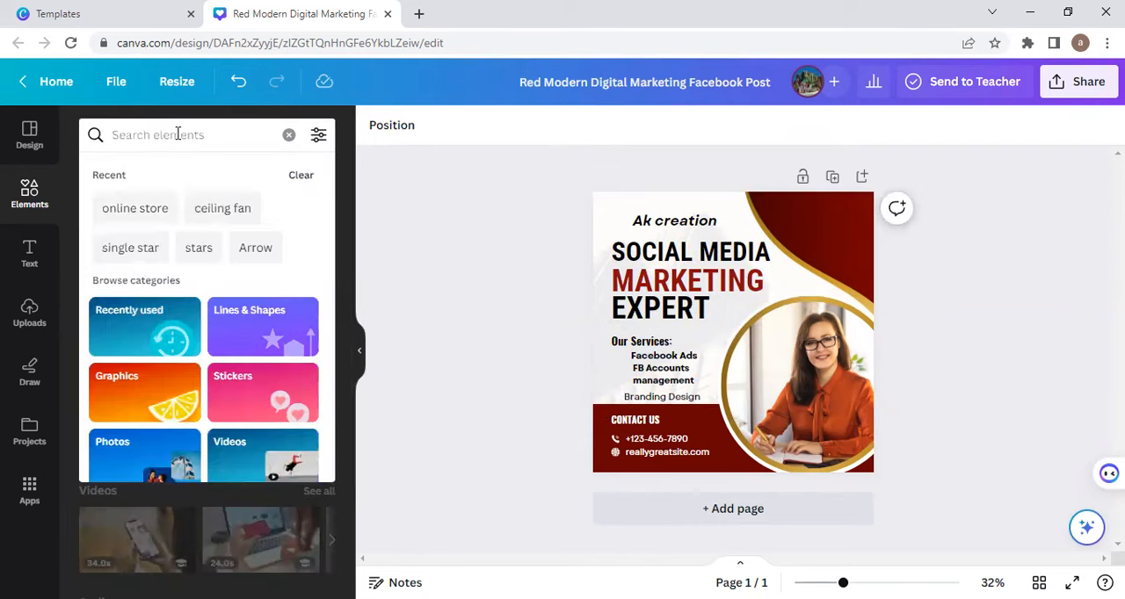
type("singl")
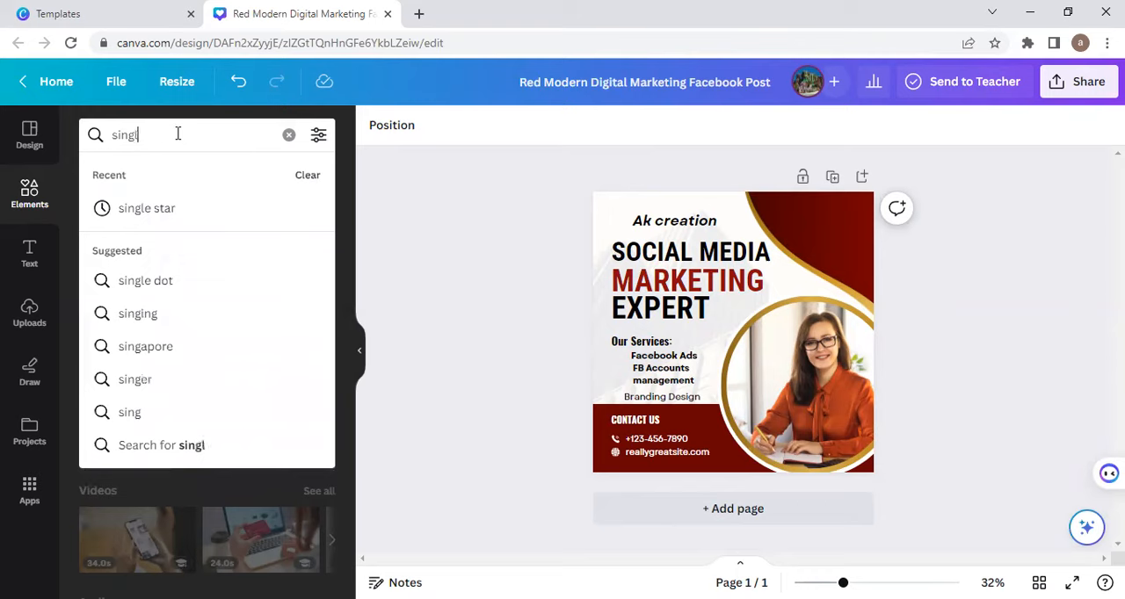
type("e tick")
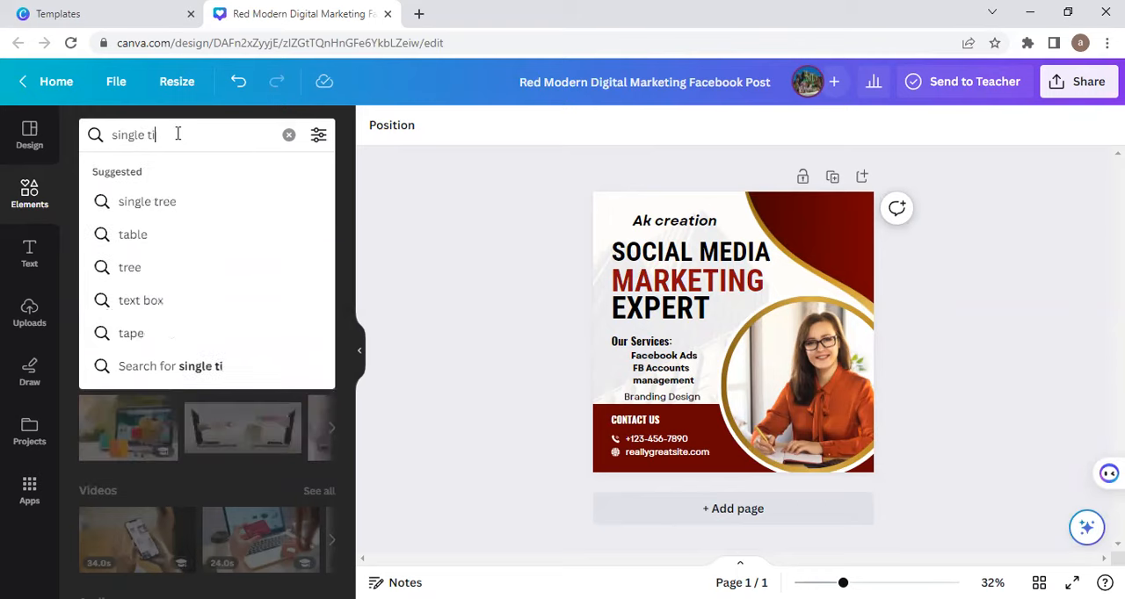
left_click(164, 204)
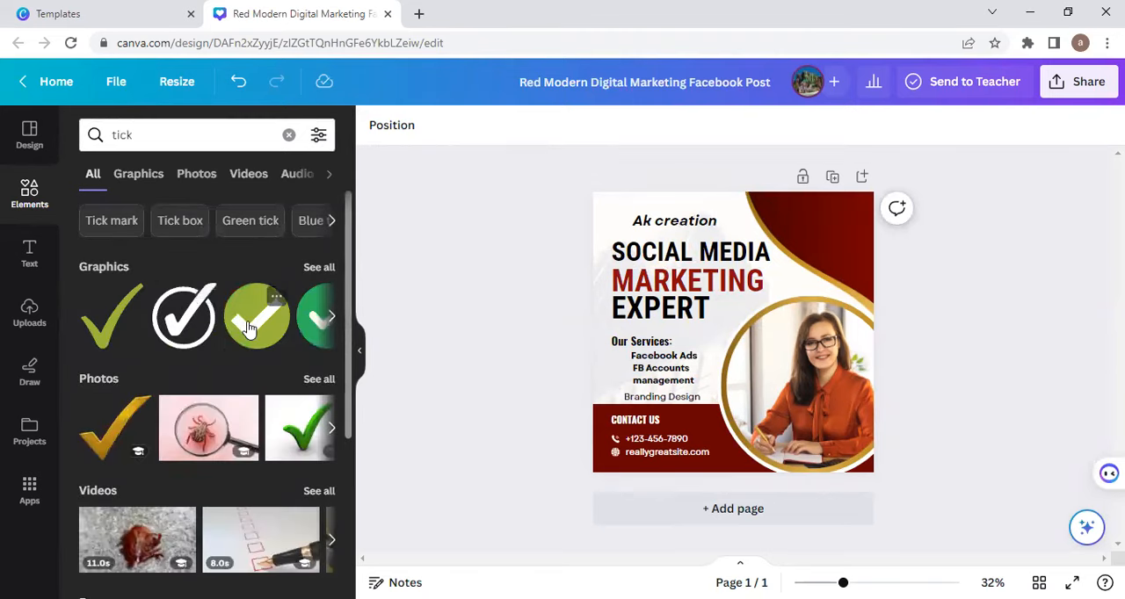
left_click(257, 321)
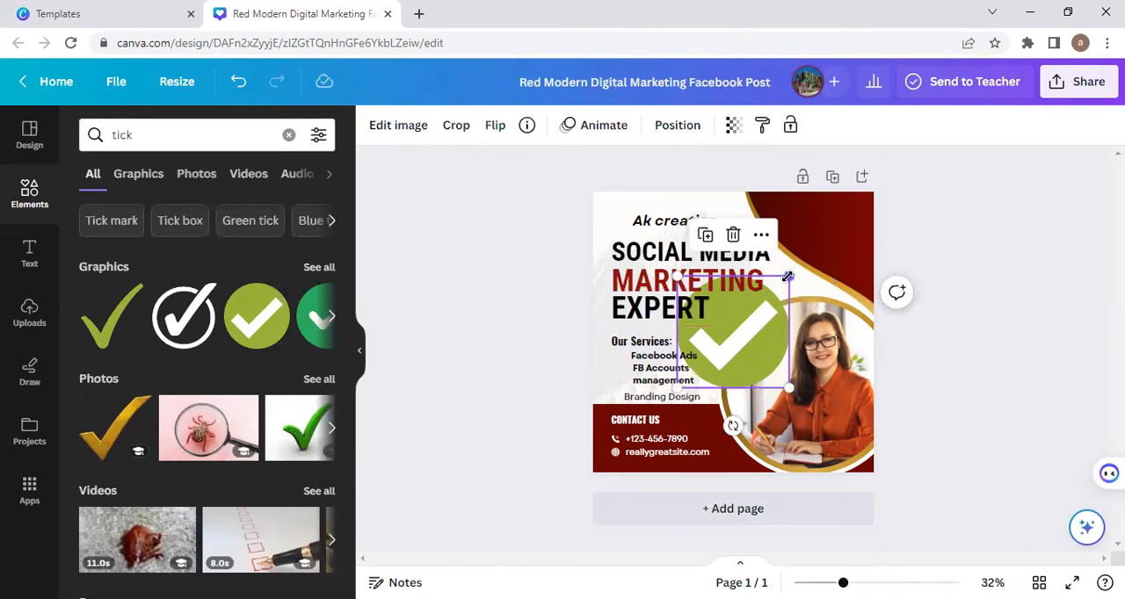
left_click_drag(789, 280, 729, 367)
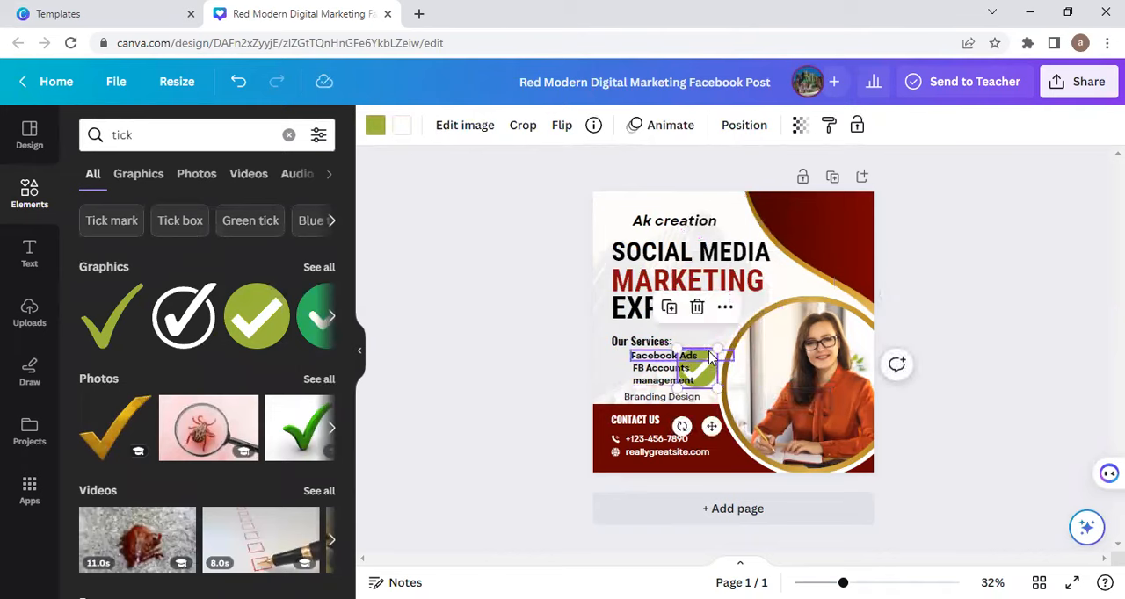
left_click(696, 309)
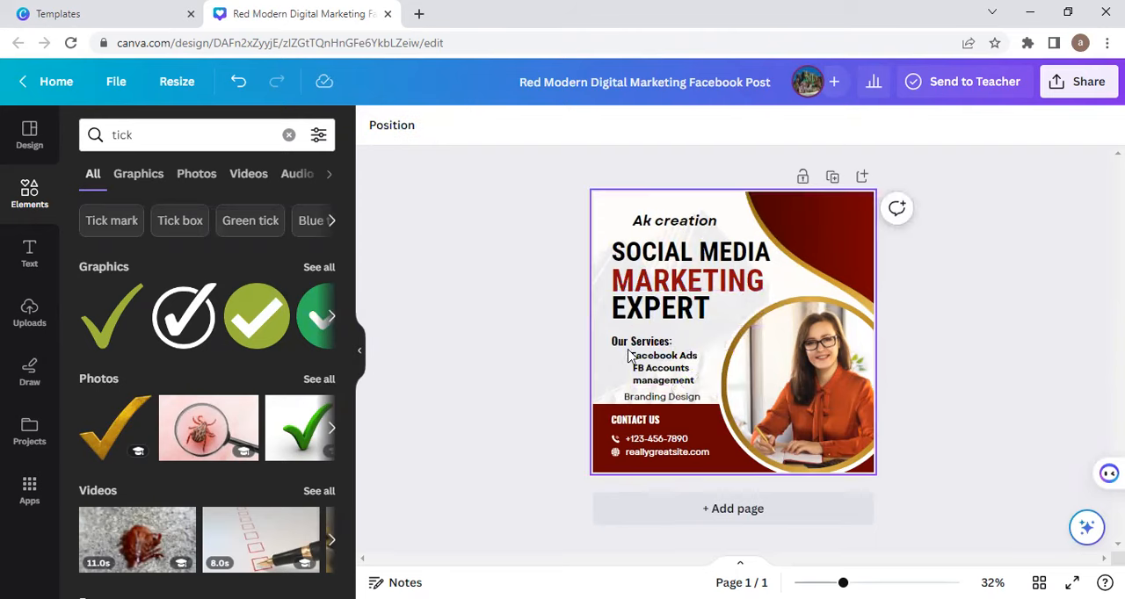
Step: Try the green circle tick graphic as a small bullet beside "Facebook Ads" and a duplicate of it beside "Branding Design"
left_click(268, 322)
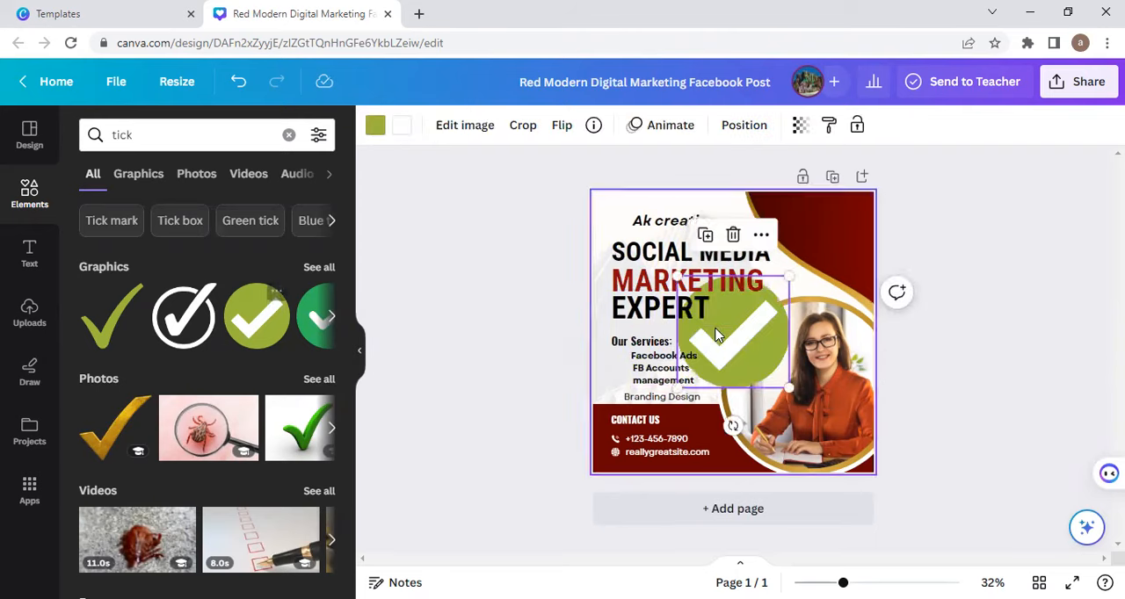
left_click_drag(760, 336, 838, 266)
left_click_drag(763, 324, 612, 369)
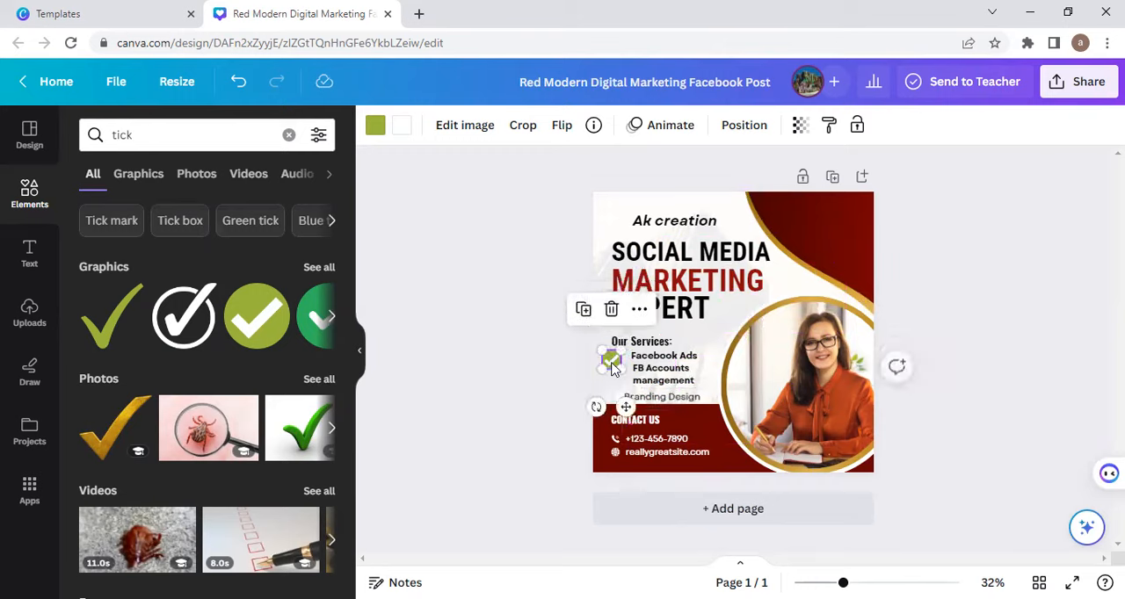
left_click(584, 312)
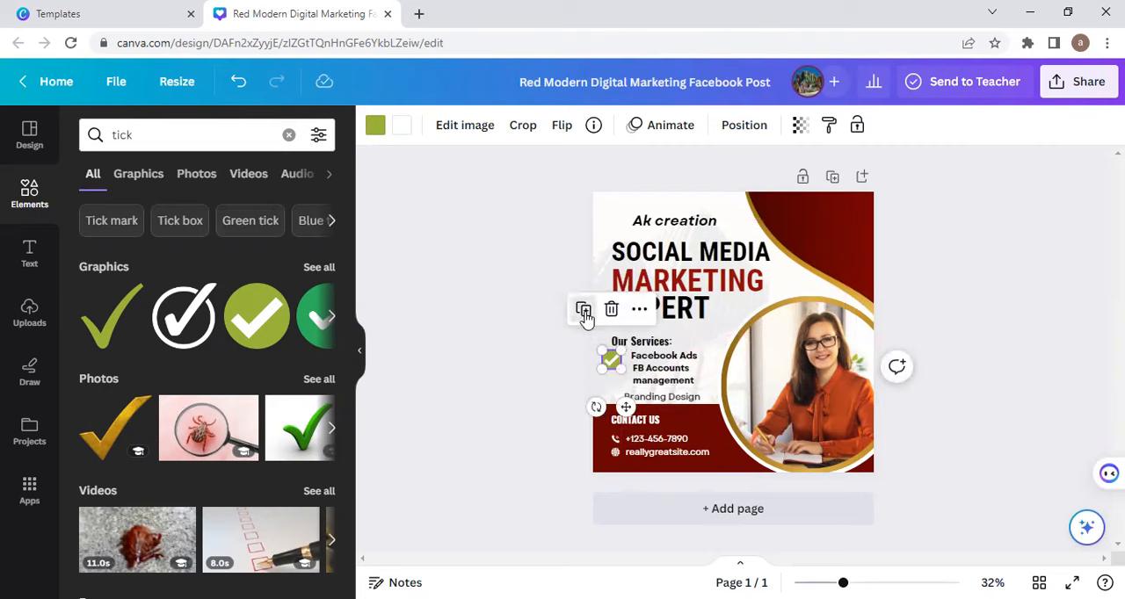
left_click_drag(617, 373, 614, 388)
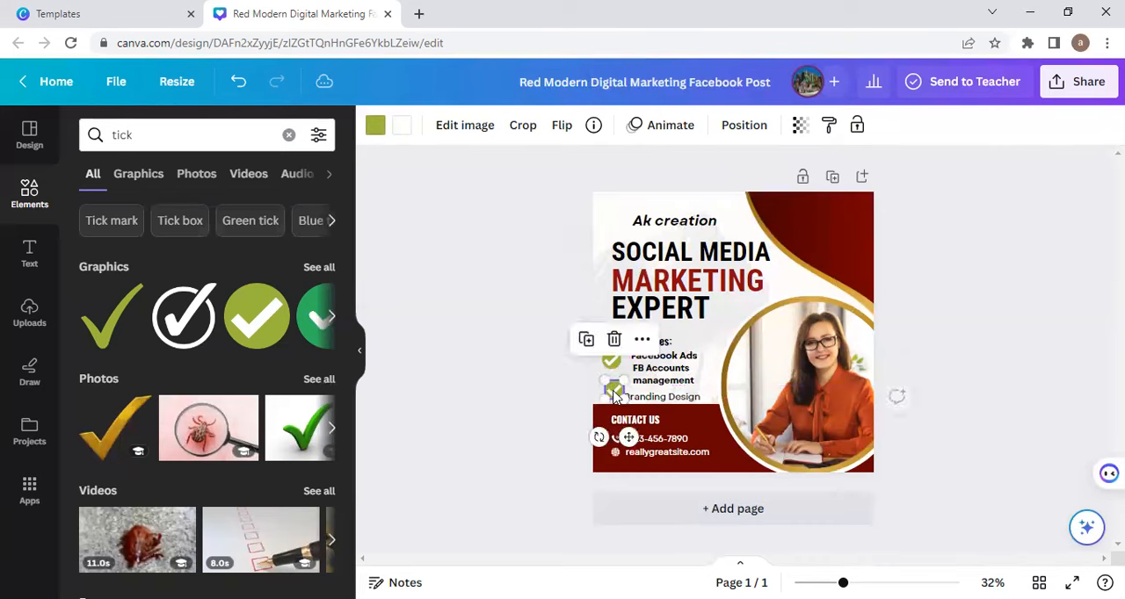
Step: Delete both green circle ticks from the services list
left_click(612, 337)
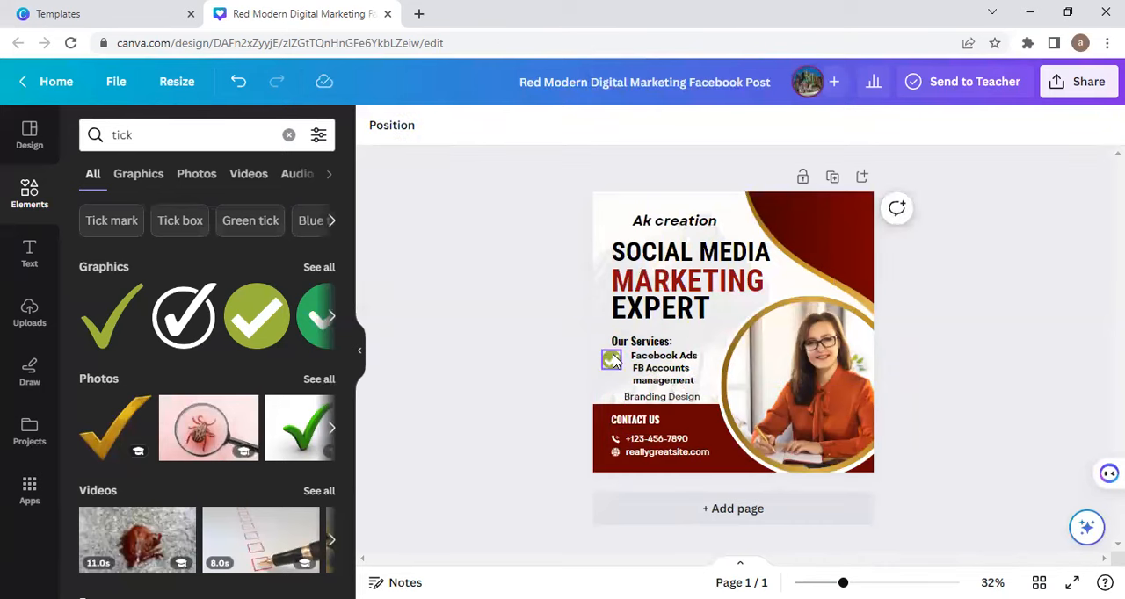
left_click(611, 358)
left_click(616, 310)
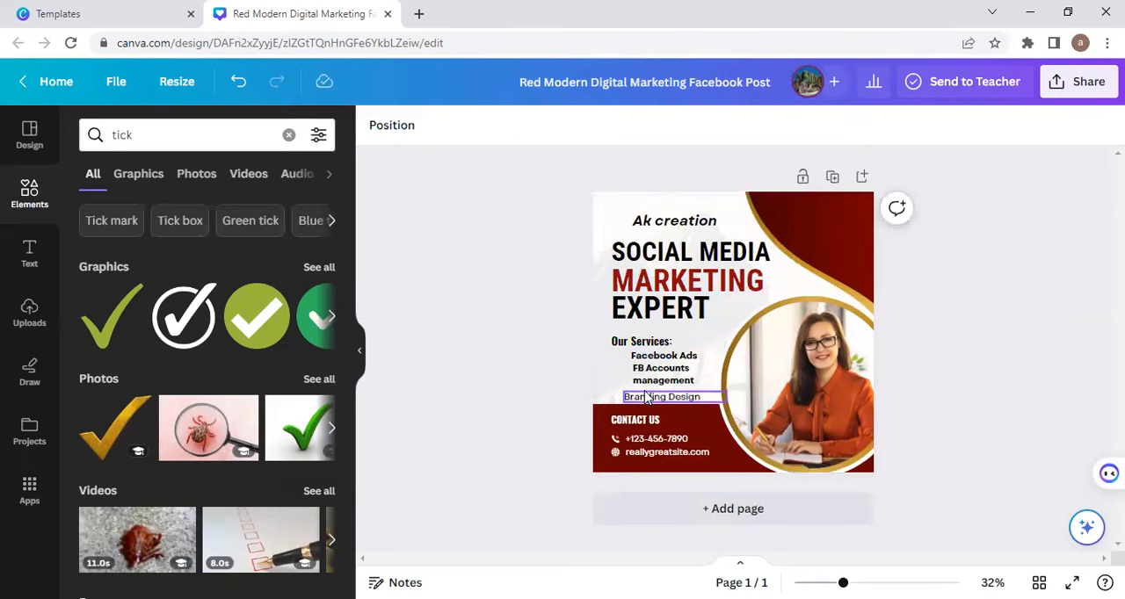
Step: Delete the "Branding Design" service and move "FB Accounts management" and "Facebook Ads" slightly lower under the "Our Services" heading
left_click(646, 398)
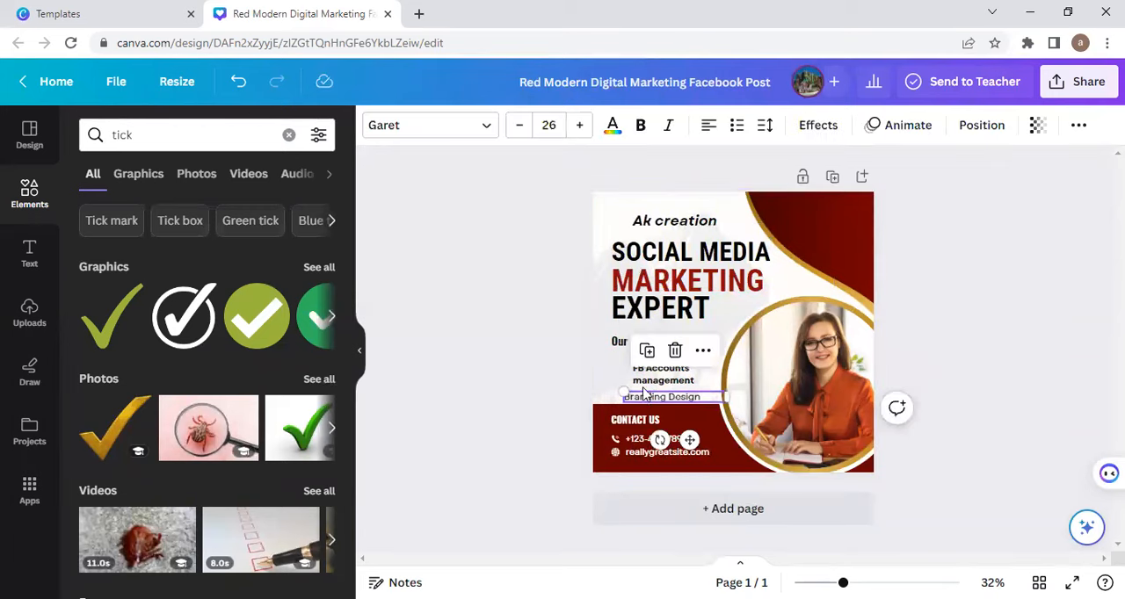
left_click(675, 353)
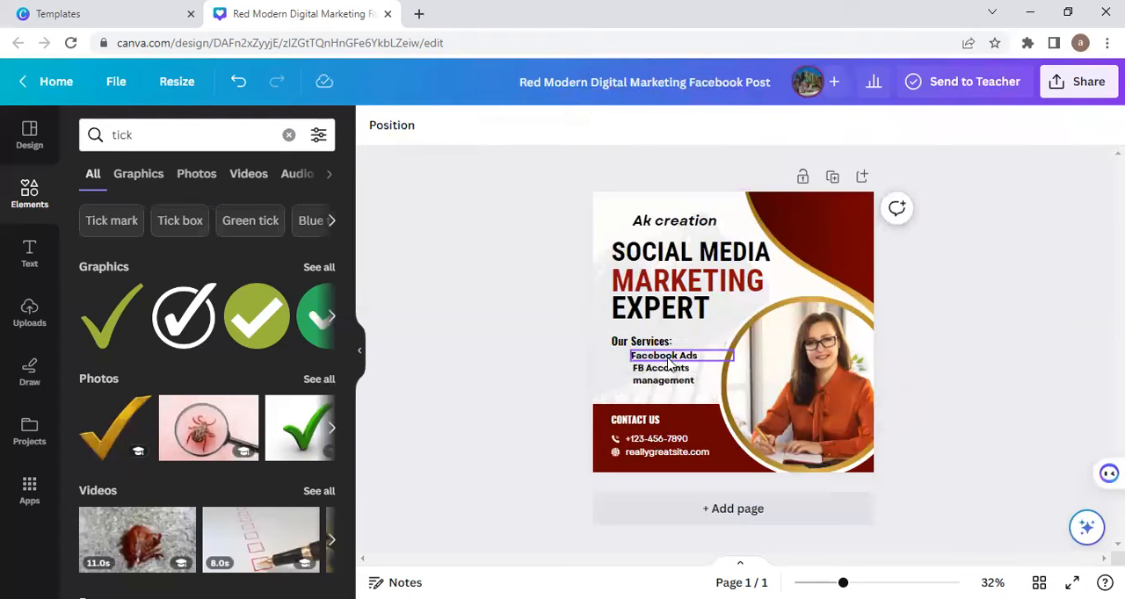
left_click(664, 380)
left_click_drag(664, 379, 632, 367)
left_click(644, 361)
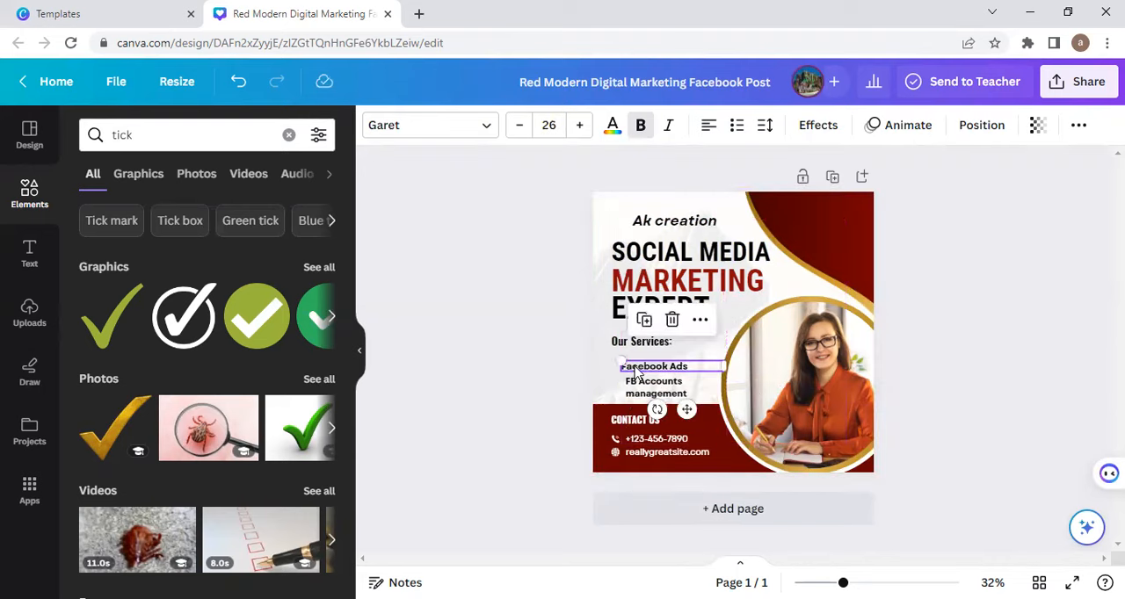
Step: Replace the placeholder phone number with the company's phone number and delete the website address together with its globe icon
double_click(639, 440)
key("BackSpace")
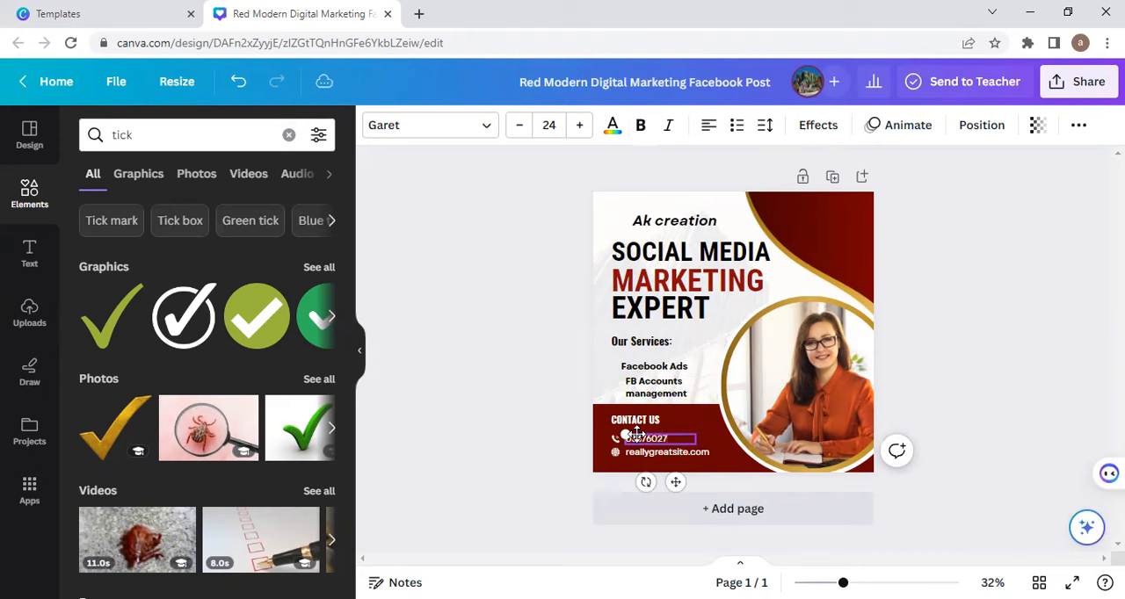
left_click(649, 453)
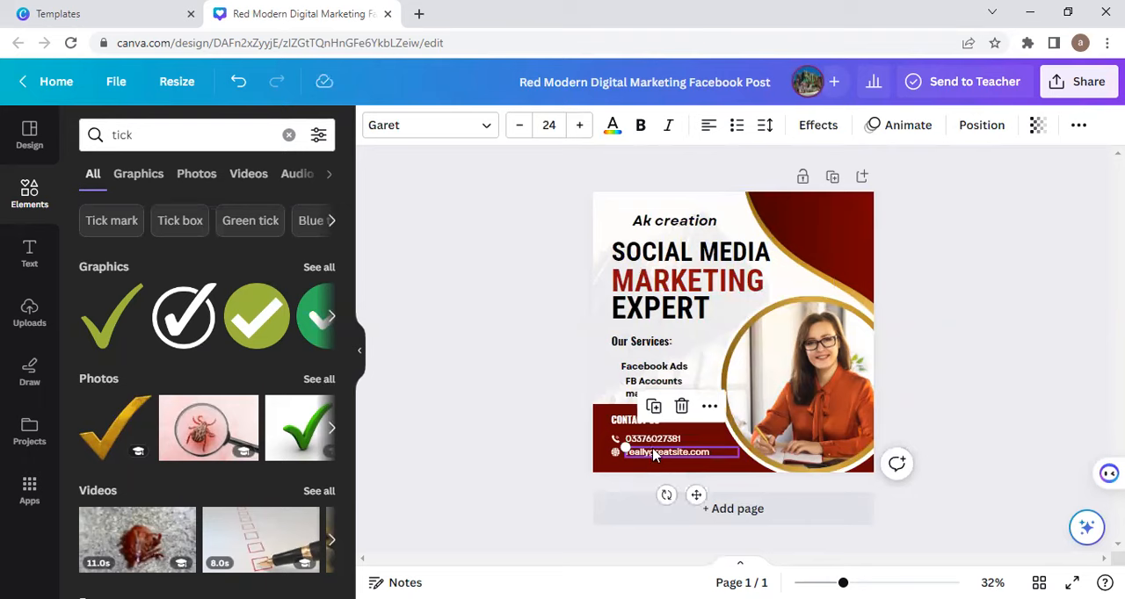
left_click(681, 405)
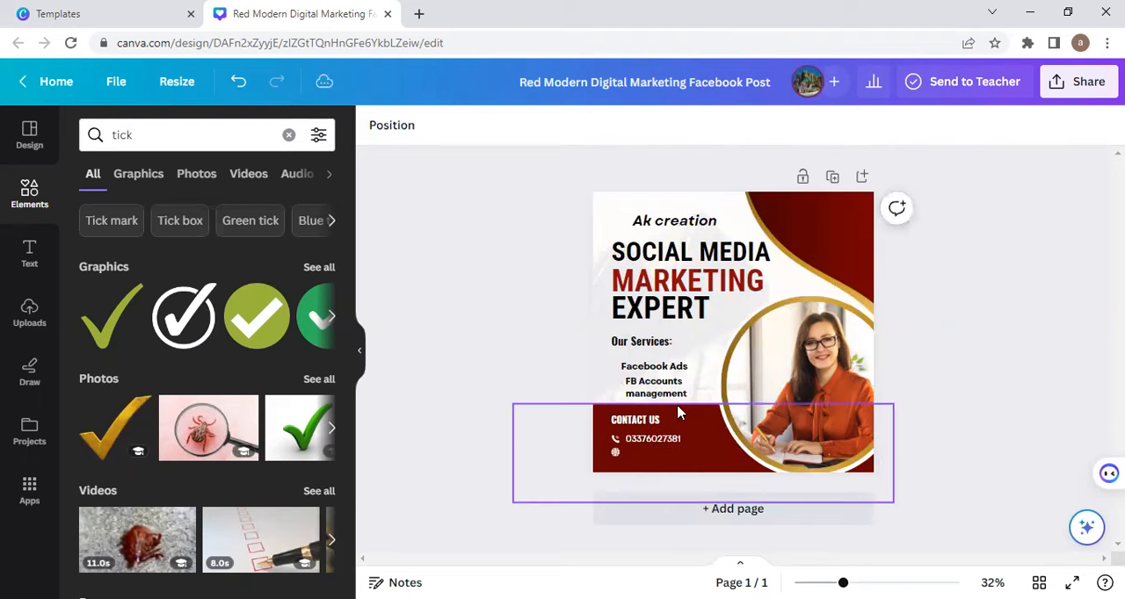
left_click(615, 457)
left_click(615, 404)
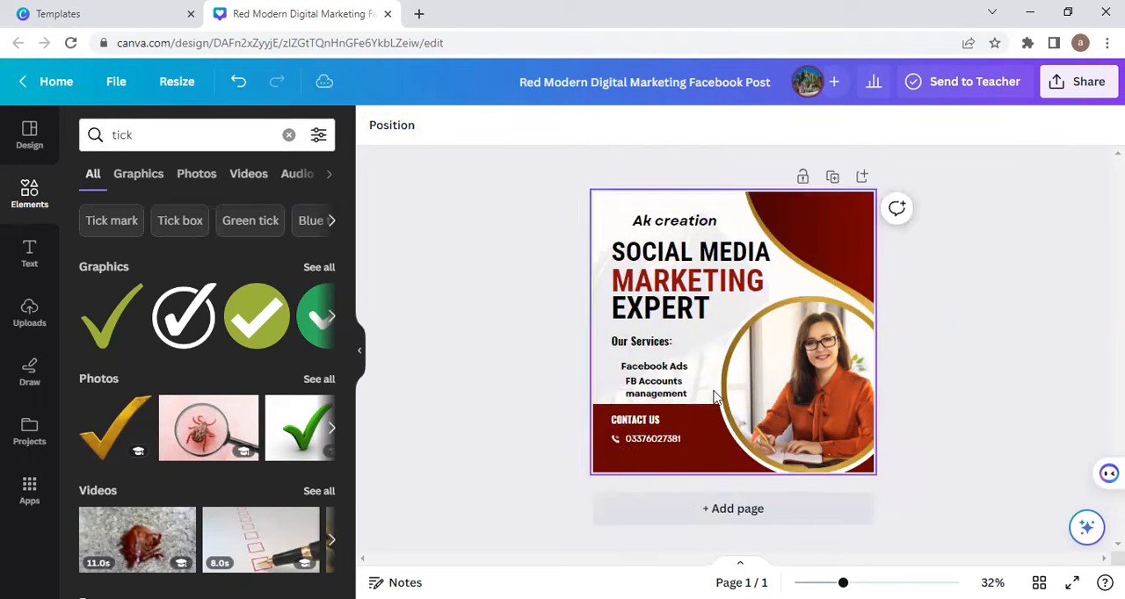
Step: Clear the element search and delete the woman's image from the circular frame, keeping the frame
left_click(774, 389)
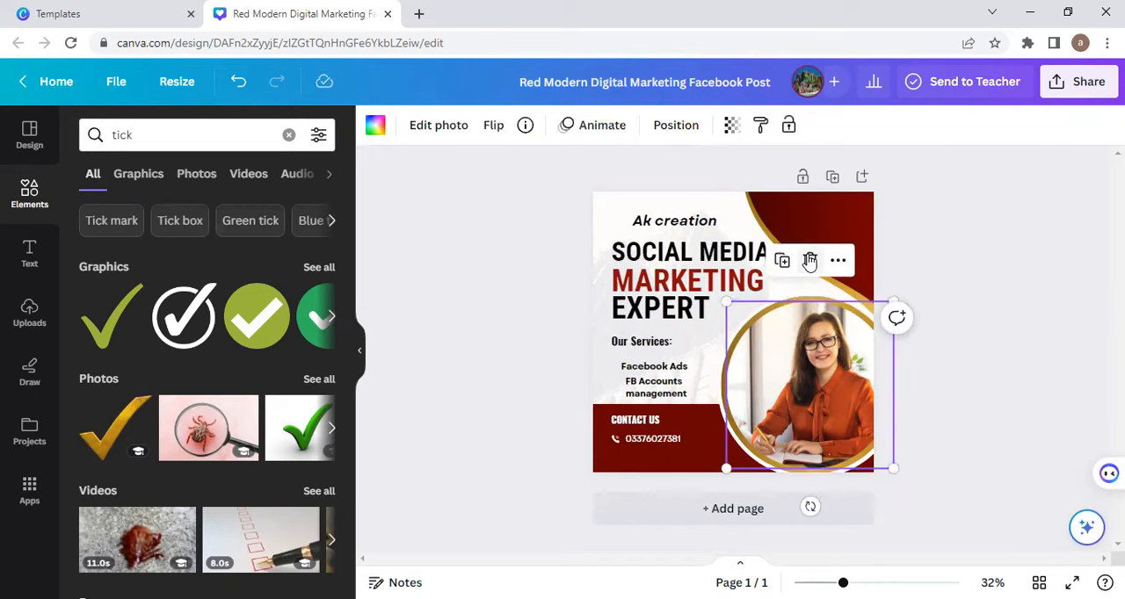
left_click(136, 142)
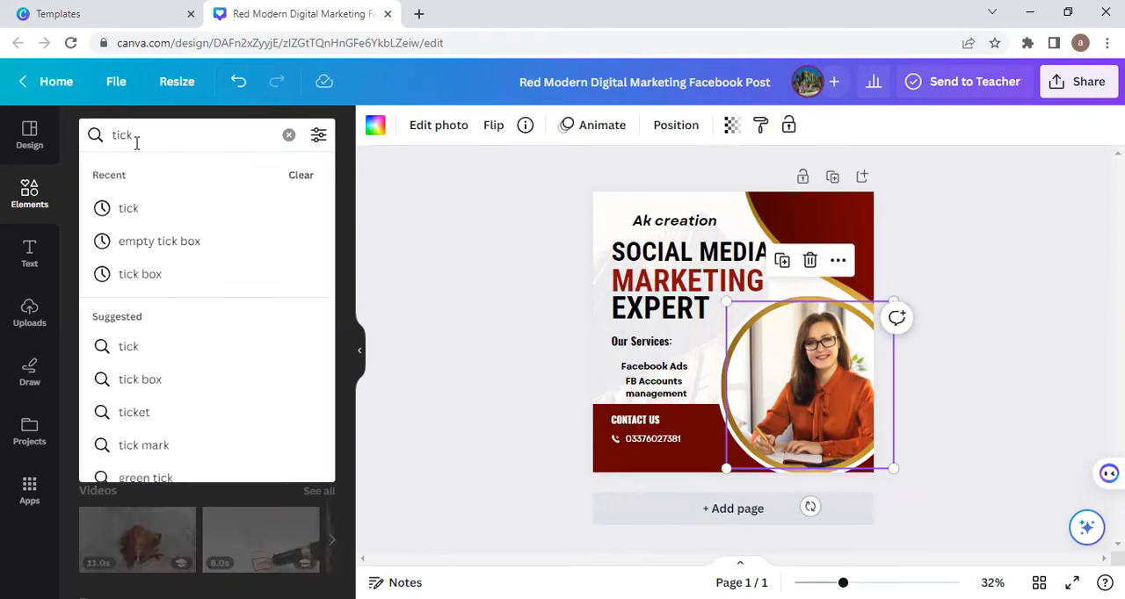
key("BackSpace")
key("BackSpace")
key("BackSpace")
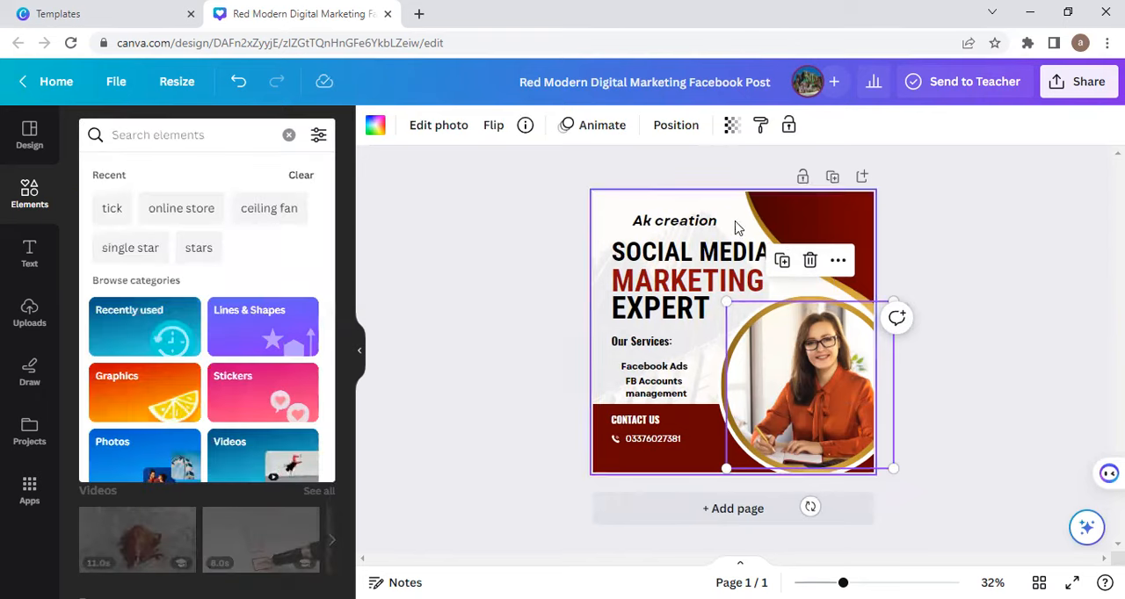
left_click(808, 262)
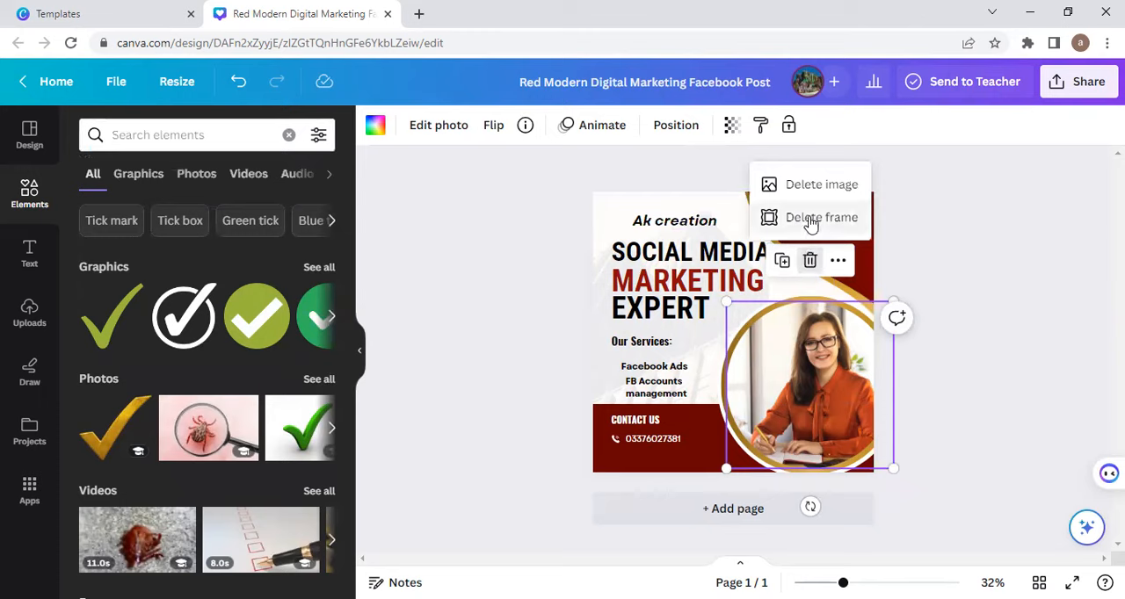
left_click(812, 186)
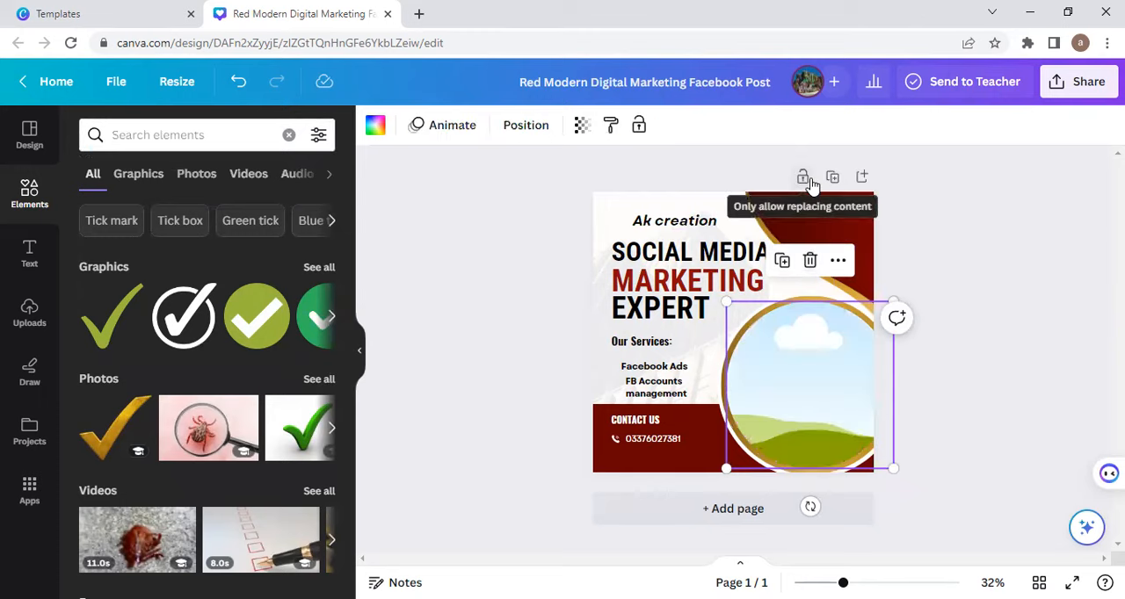
Step: Search the elements for "digital marketing" and limit the results to photos
left_click(164, 135)
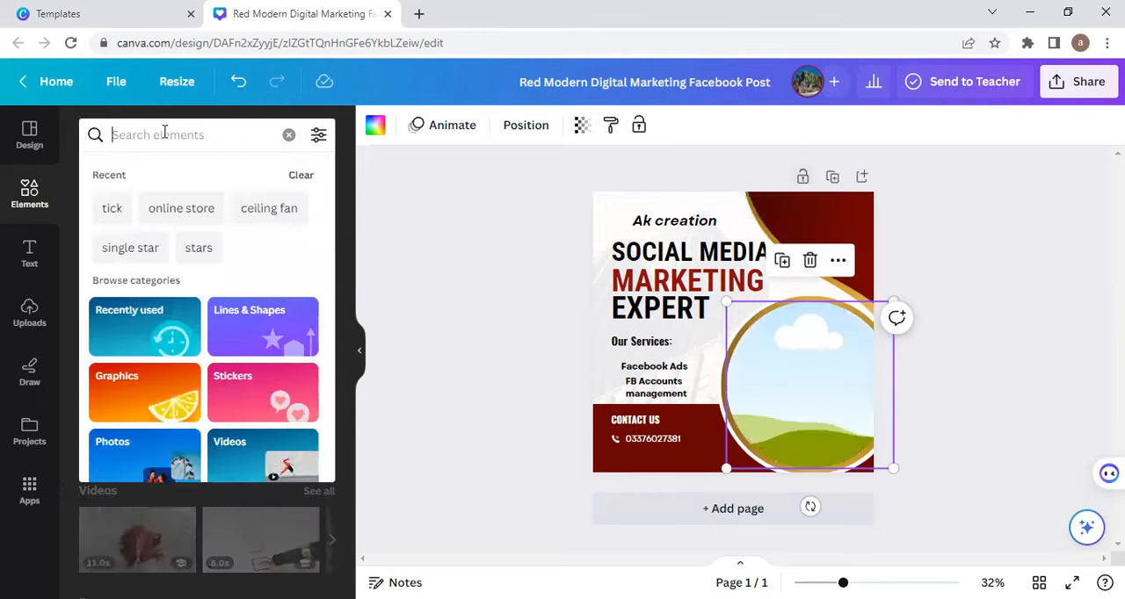
type("digit")
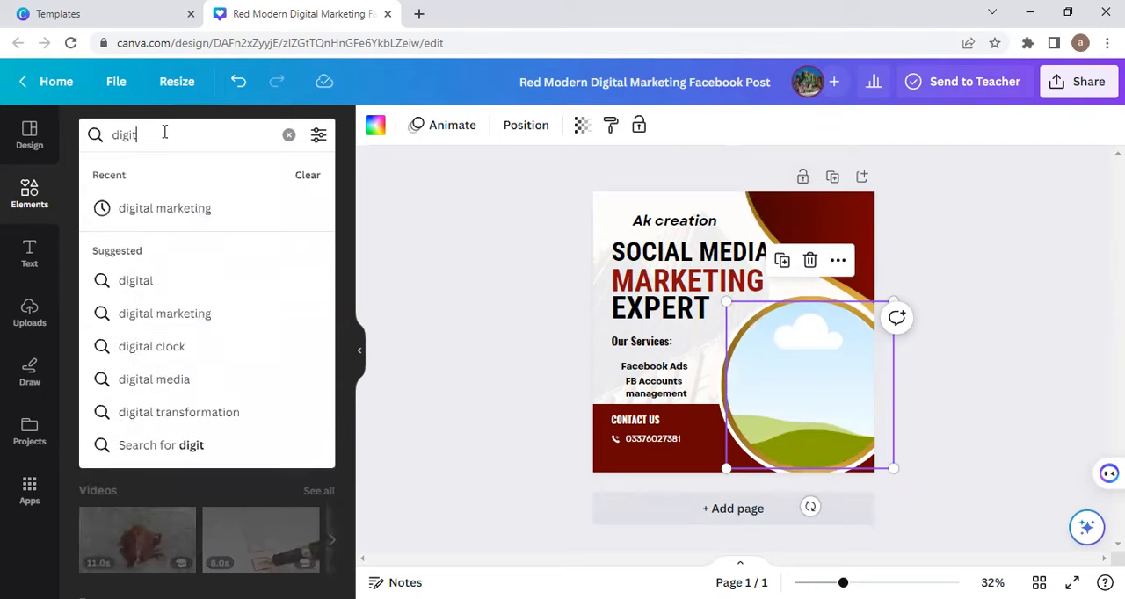
left_click(153, 209)
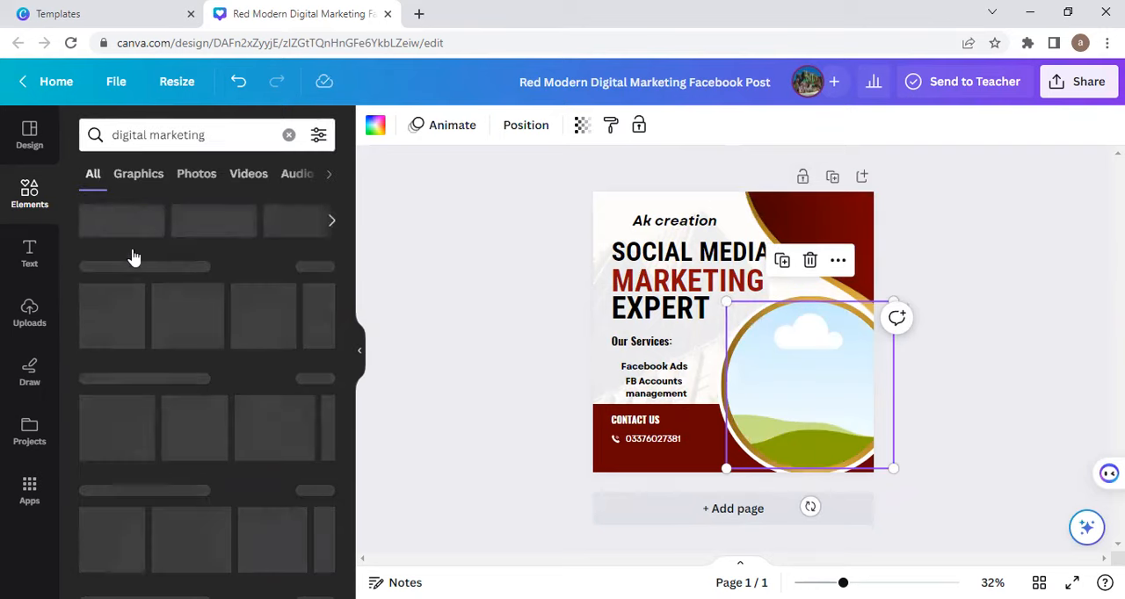
left_click(194, 173)
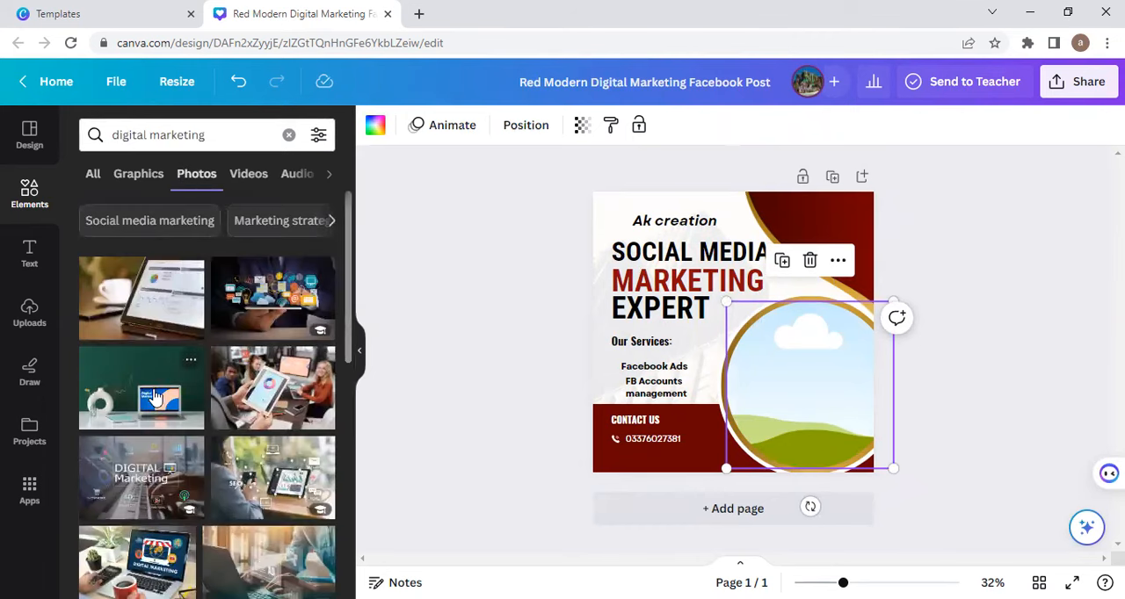
Step: Add the photo of the laptop with a "Digital Marketing" screen, shrink it slightly and place it in the circular frame
left_click(132, 563)
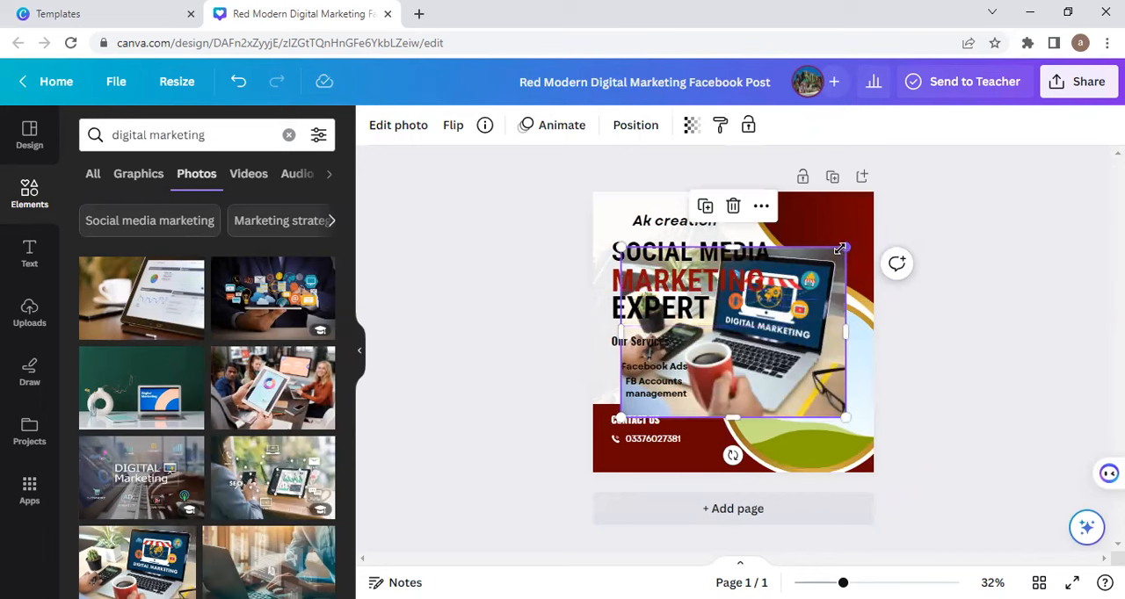
left_click_drag(841, 248, 810, 275)
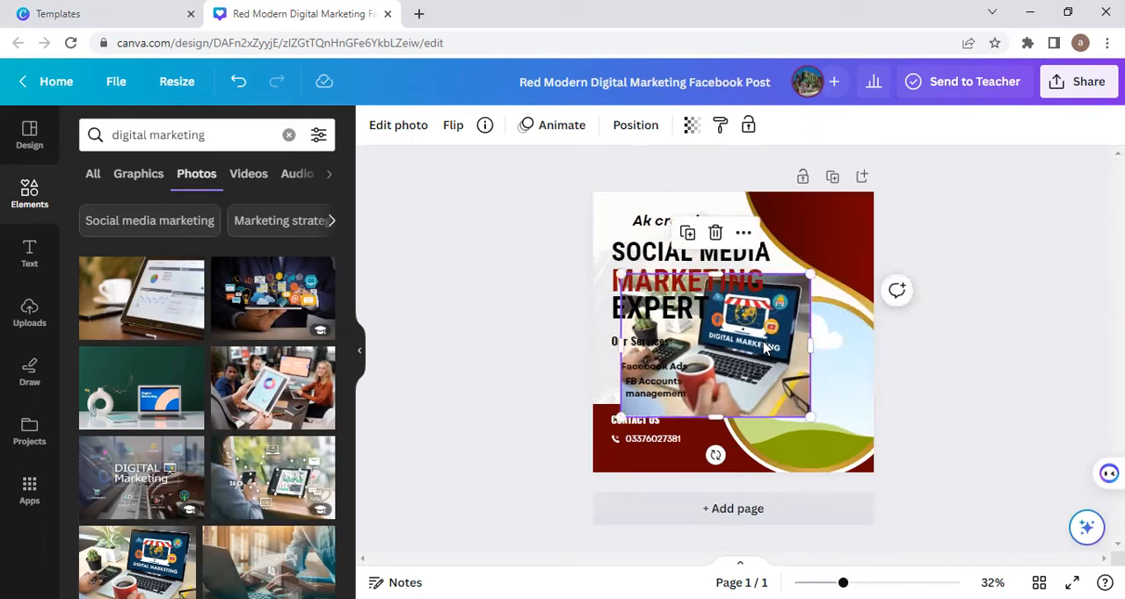
left_click_drag(763, 350, 822, 356)
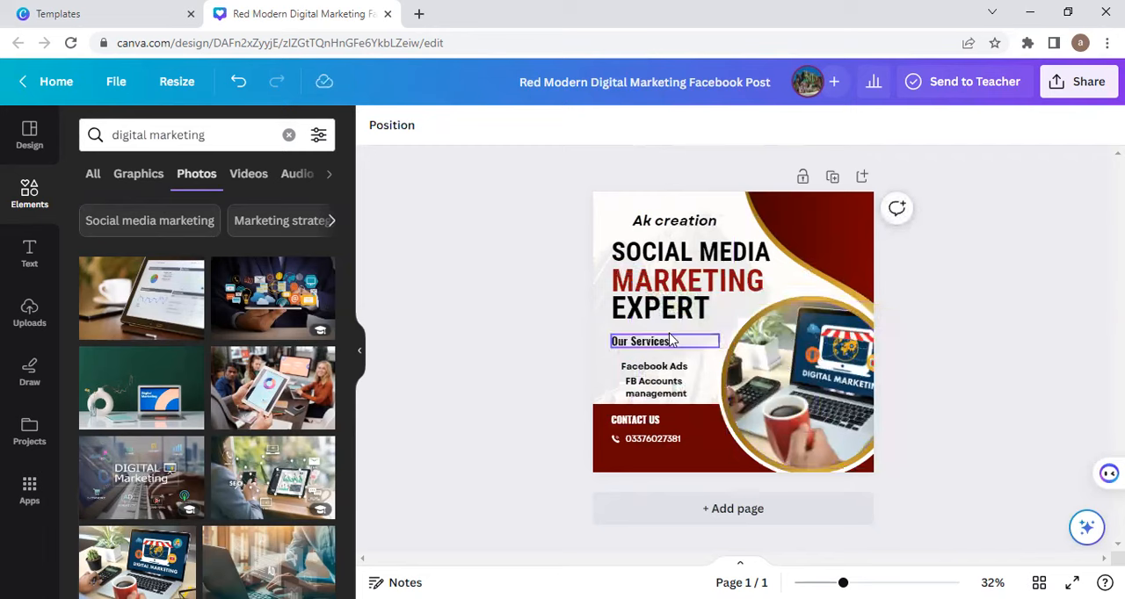
Step: Delete the laptop photo from the circular frame, keeping the frame
left_click(844, 377)
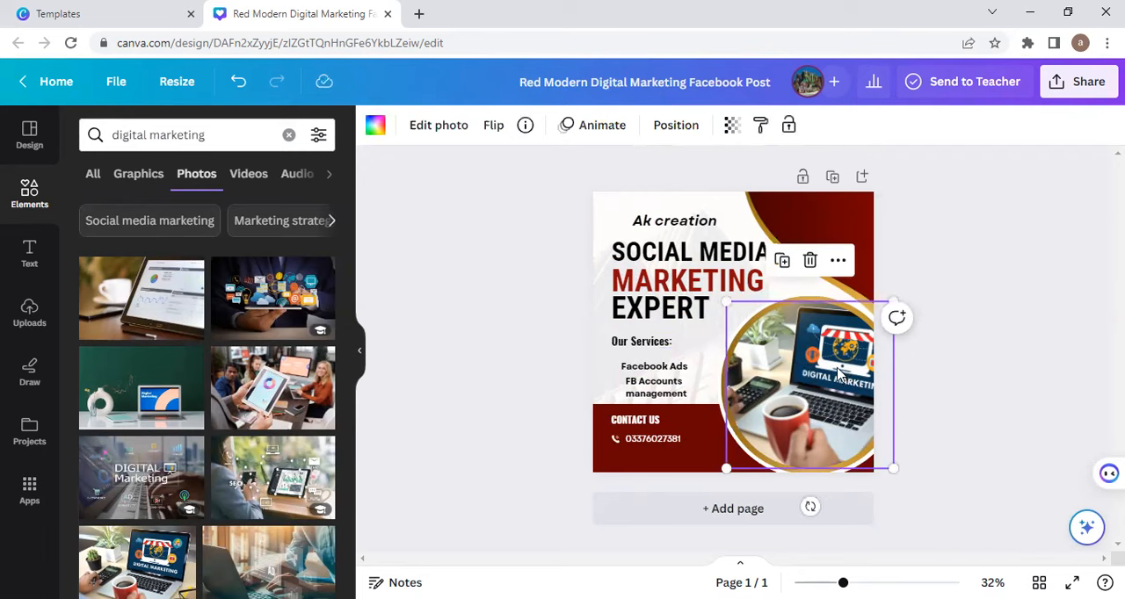
left_click(809, 261)
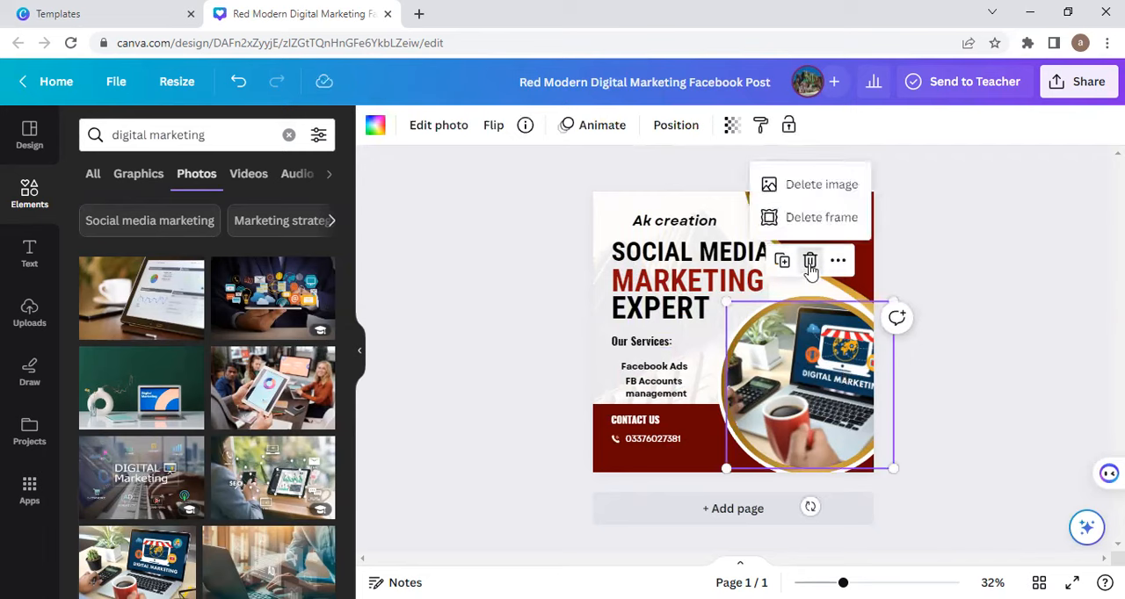
left_click(819, 186)
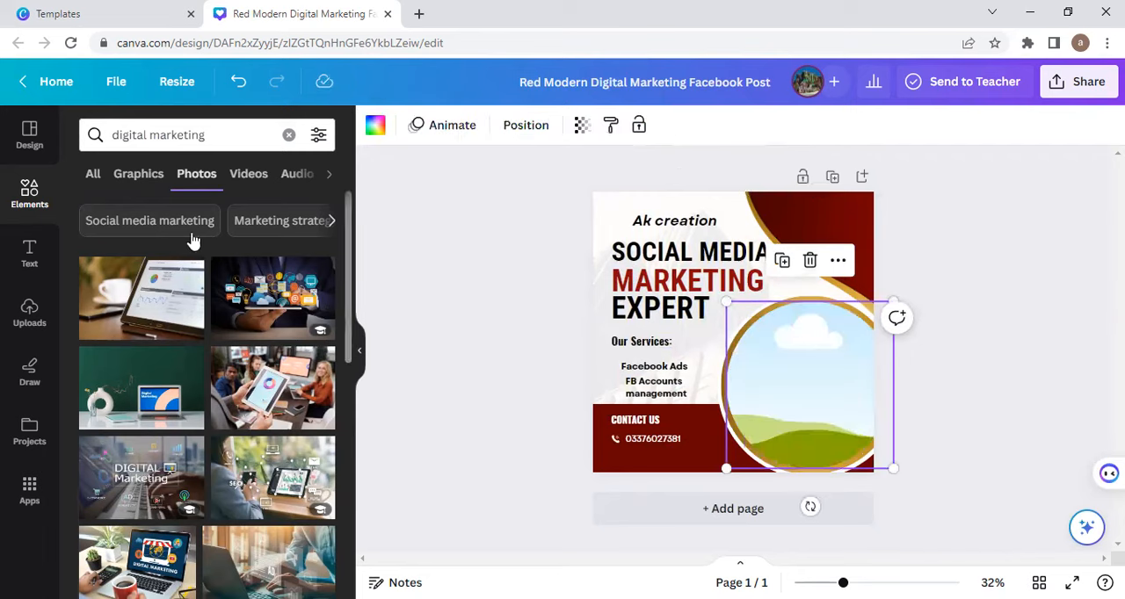
Step: Add the previously uploaded photo of the man in blue with a laptop to the design
left_click(21, 317)
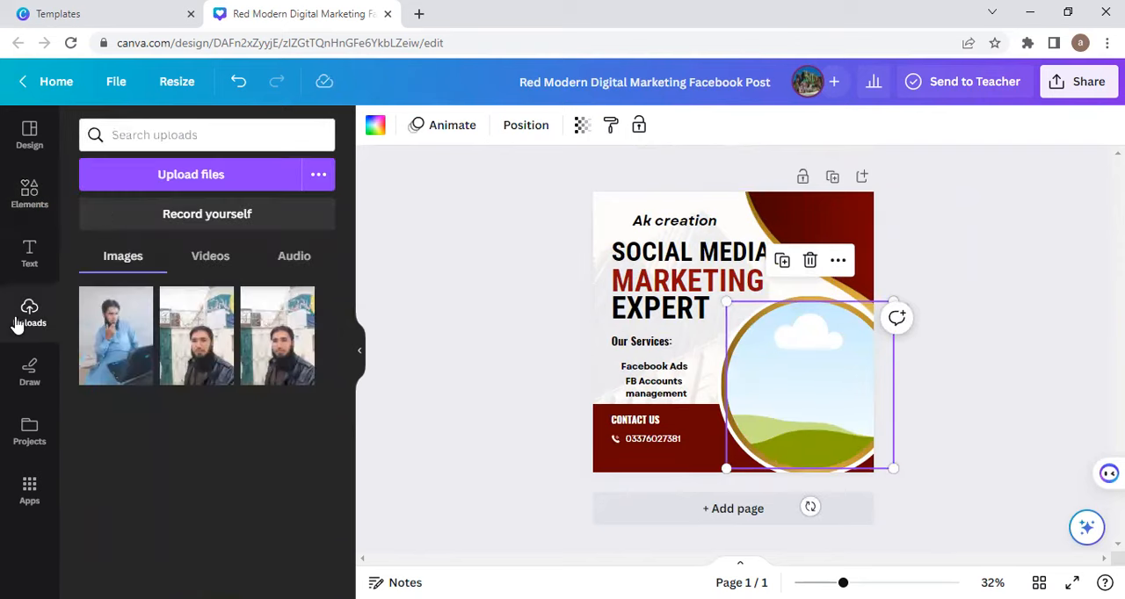
left_click(154, 179)
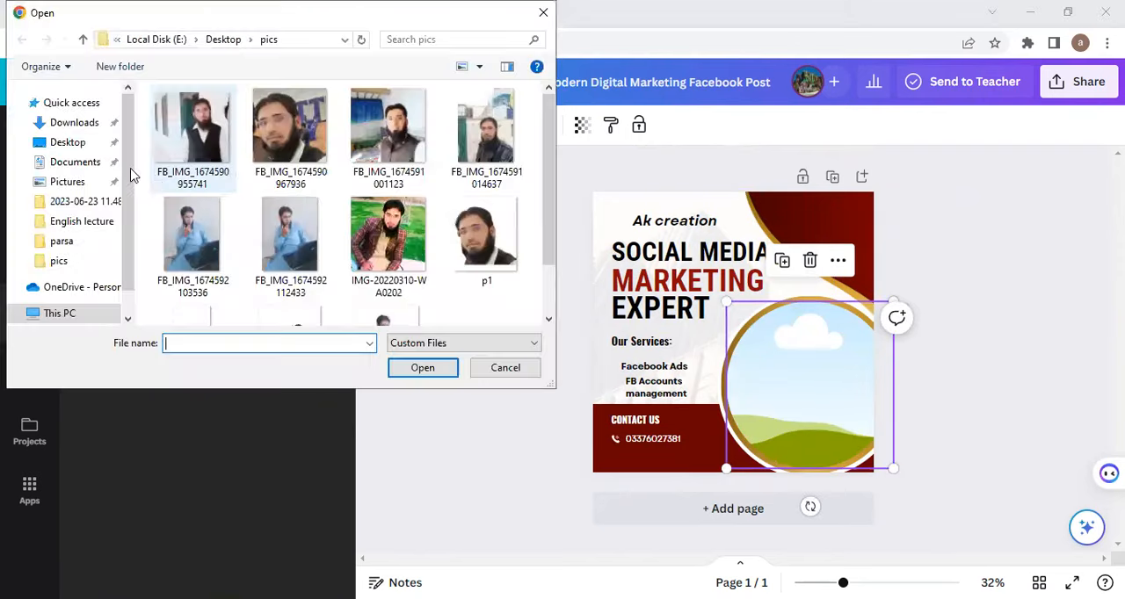
left_click(542, 16)
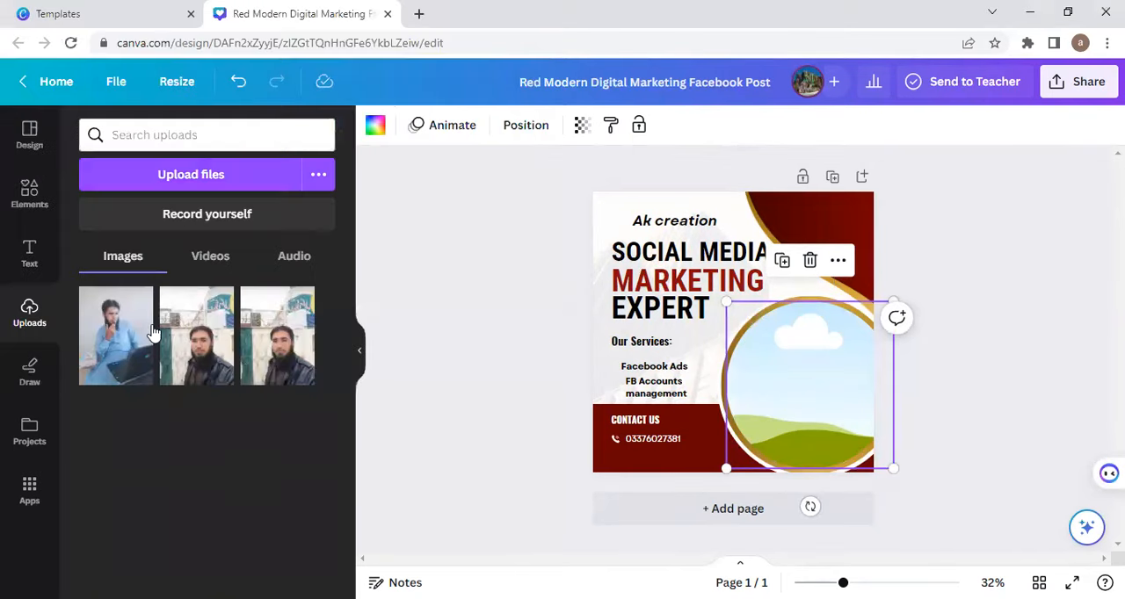
left_click(128, 364)
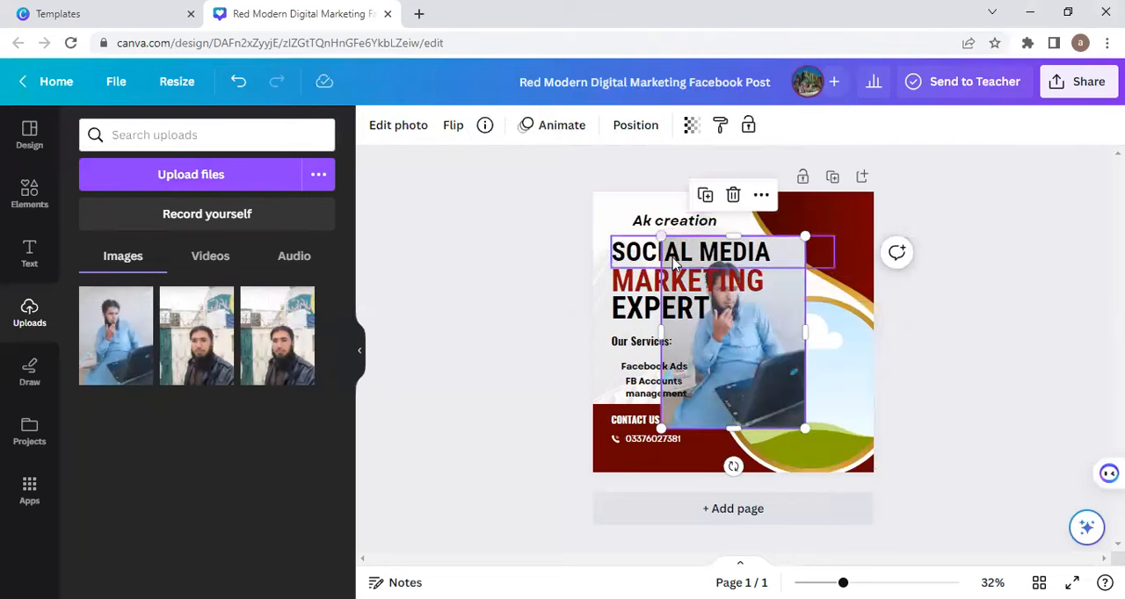
Step: Remove the background of the man's photo with BG Remover and place the photo in the circular frame
left_click(400, 128)
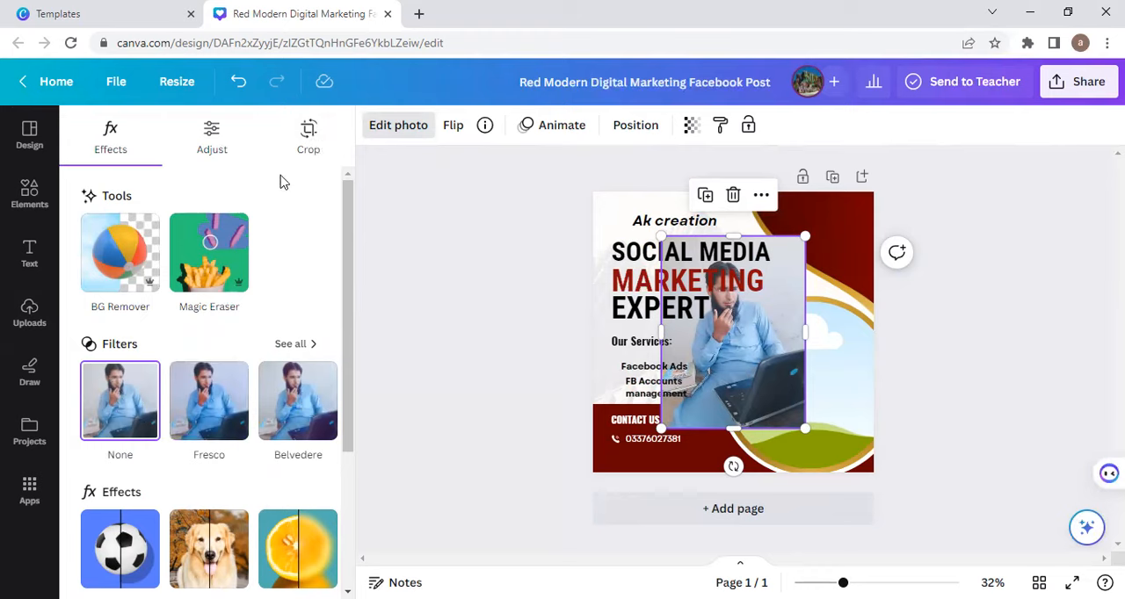
left_click(123, 254)
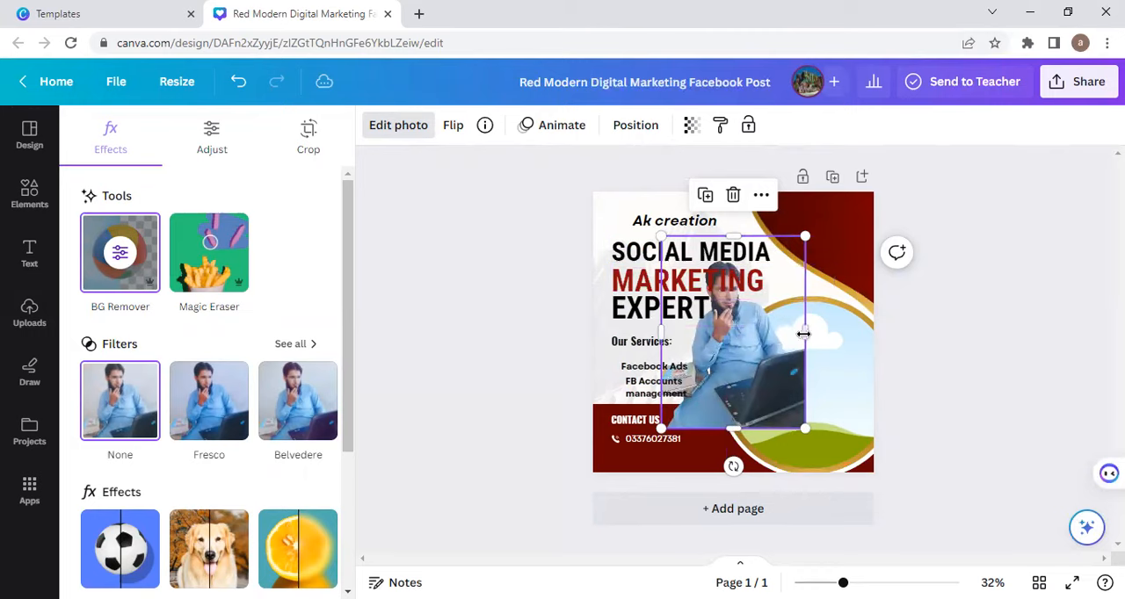
left_click_drag(786, 406, 795, 423)
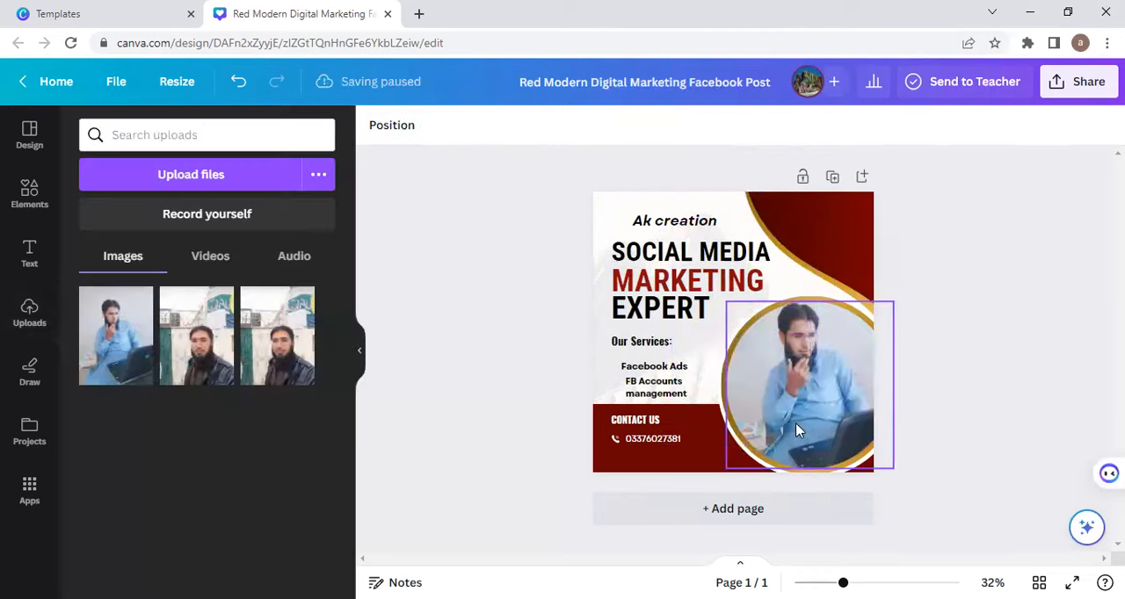
left_click(448, 413)
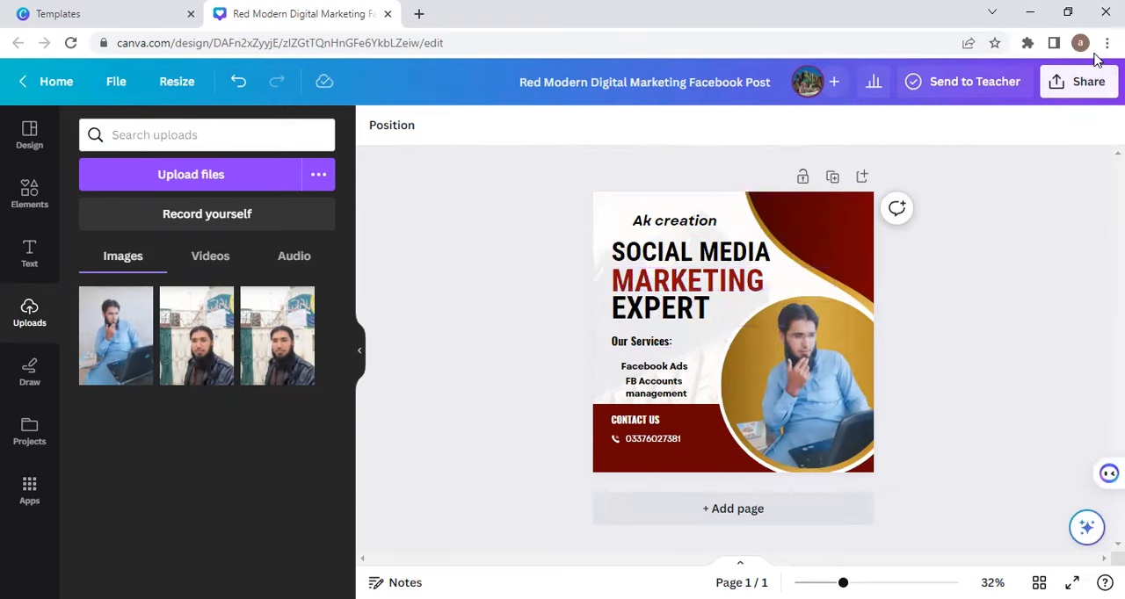
Step: Download the finished design as a PNG at size 1 without a transparent background
left_click(1084, 83)
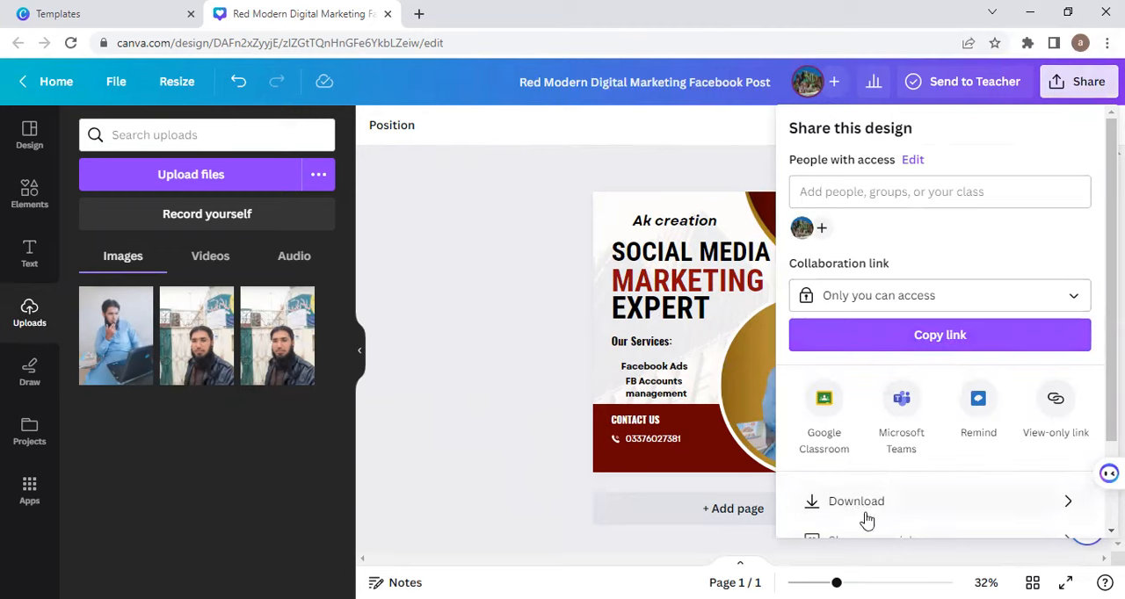
scroll(861, 473, "down", 2)
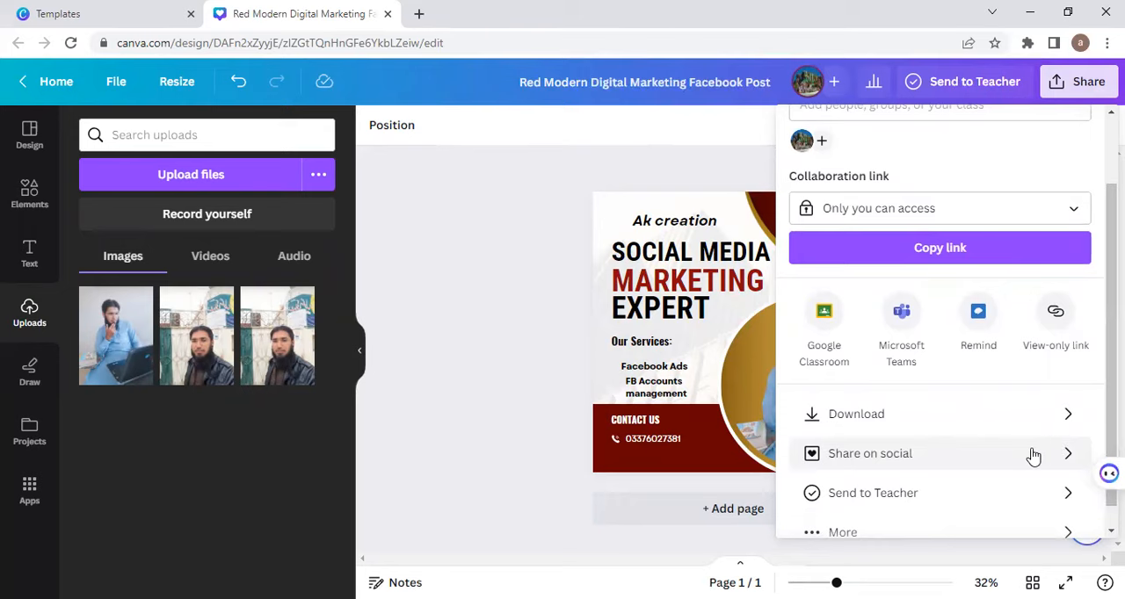
left_click(938, 421)
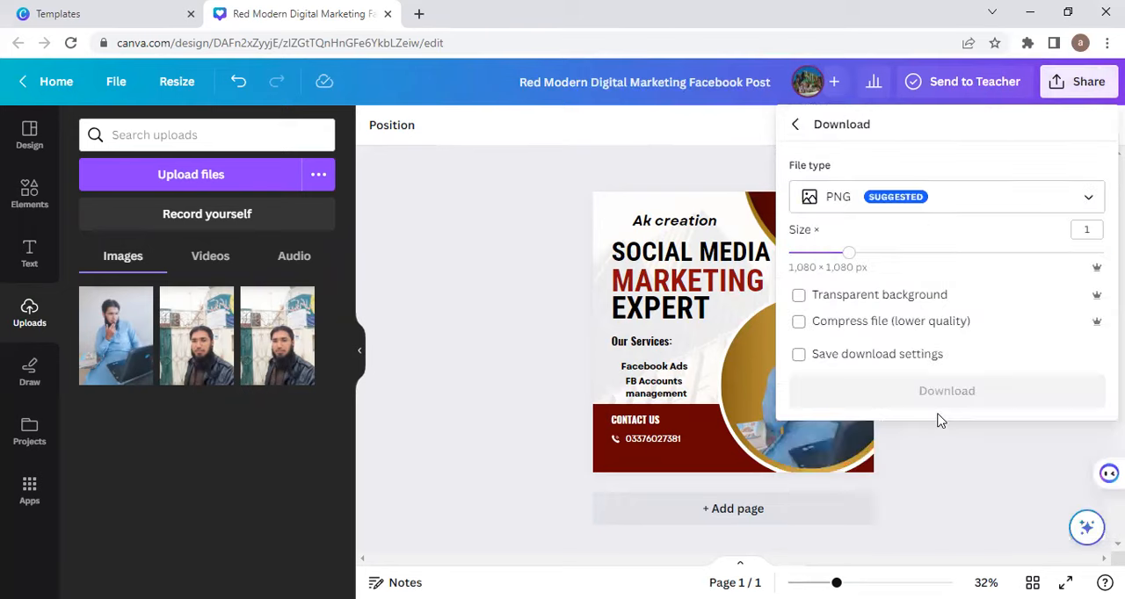
left_click(1028, 202)
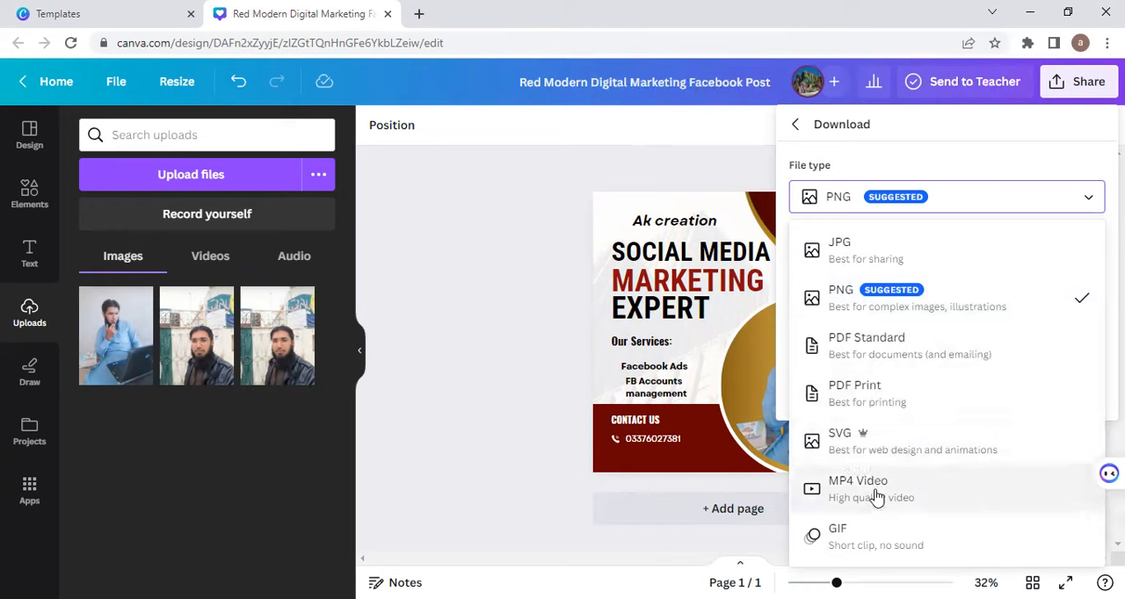
left_click(890, 298)
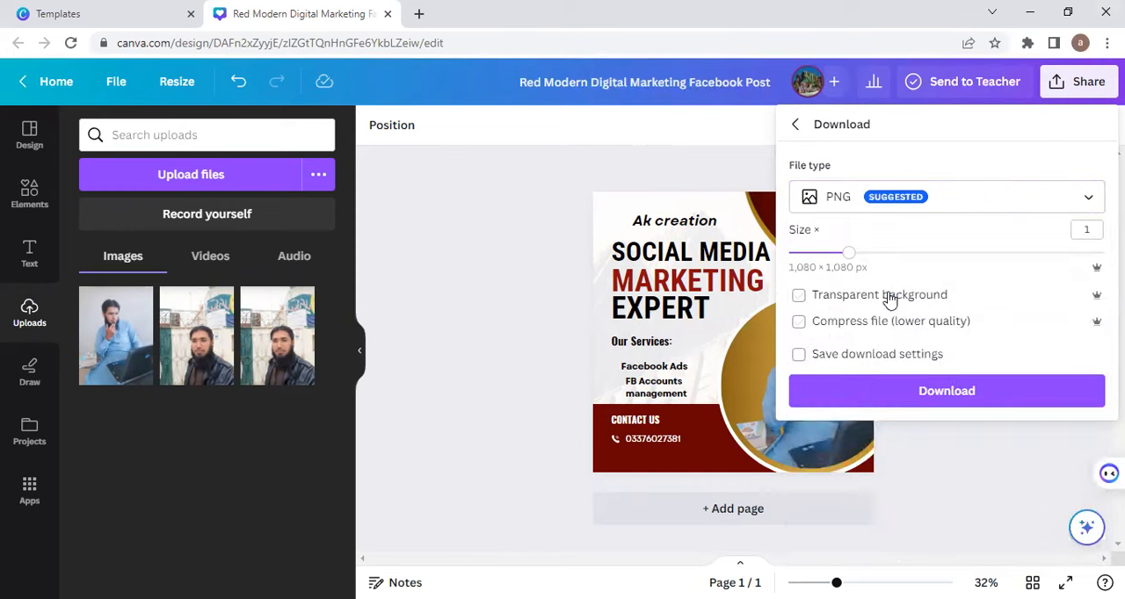
left_click(837, 297)
left_click(836, 294)
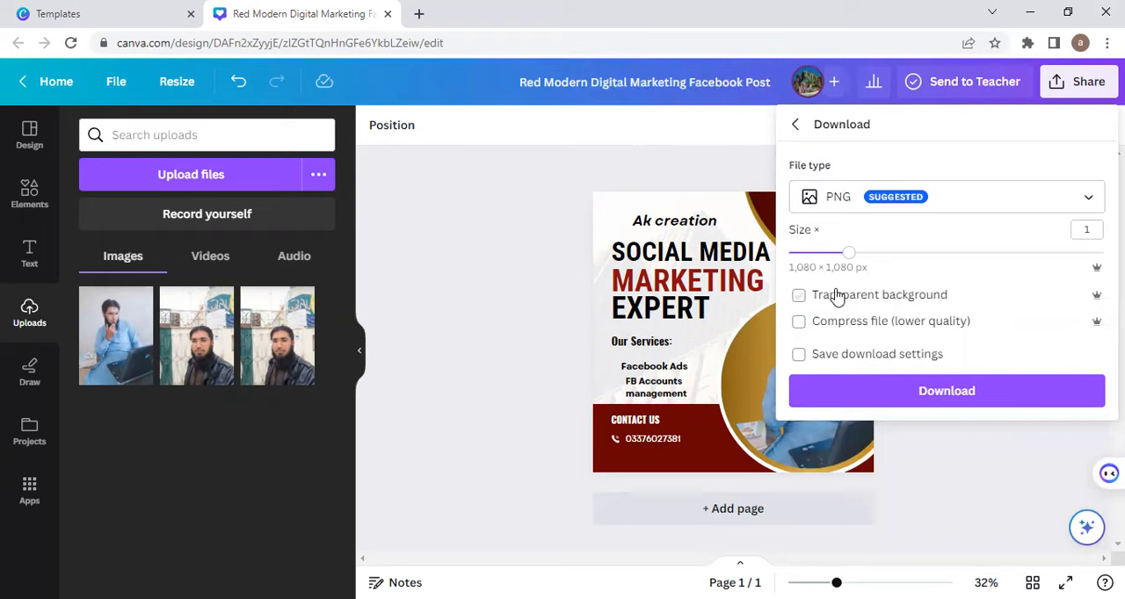
left_click(920, 389)
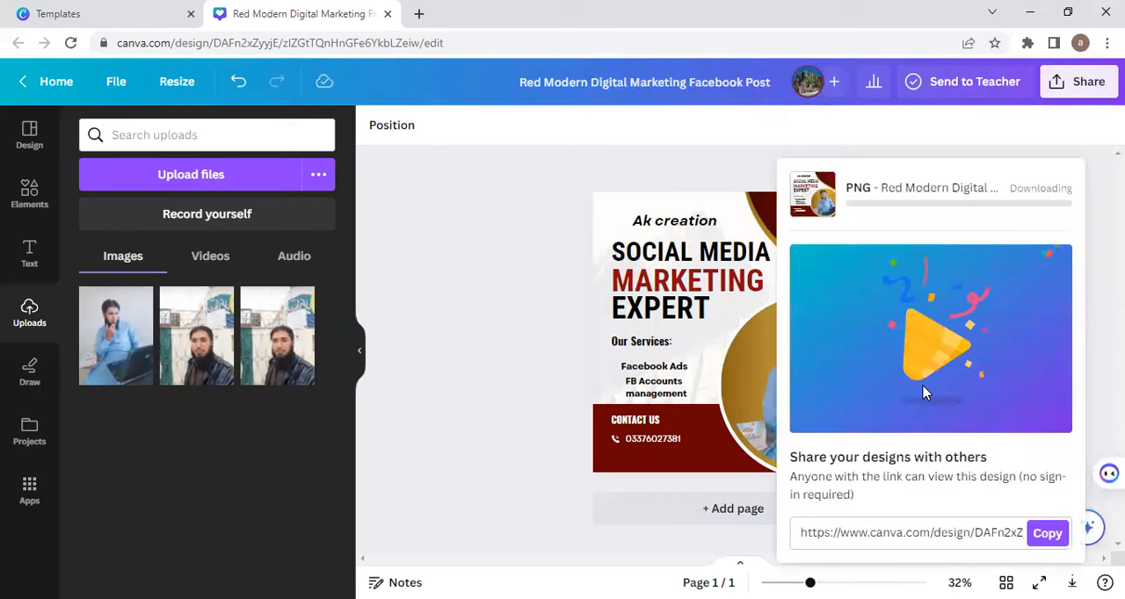